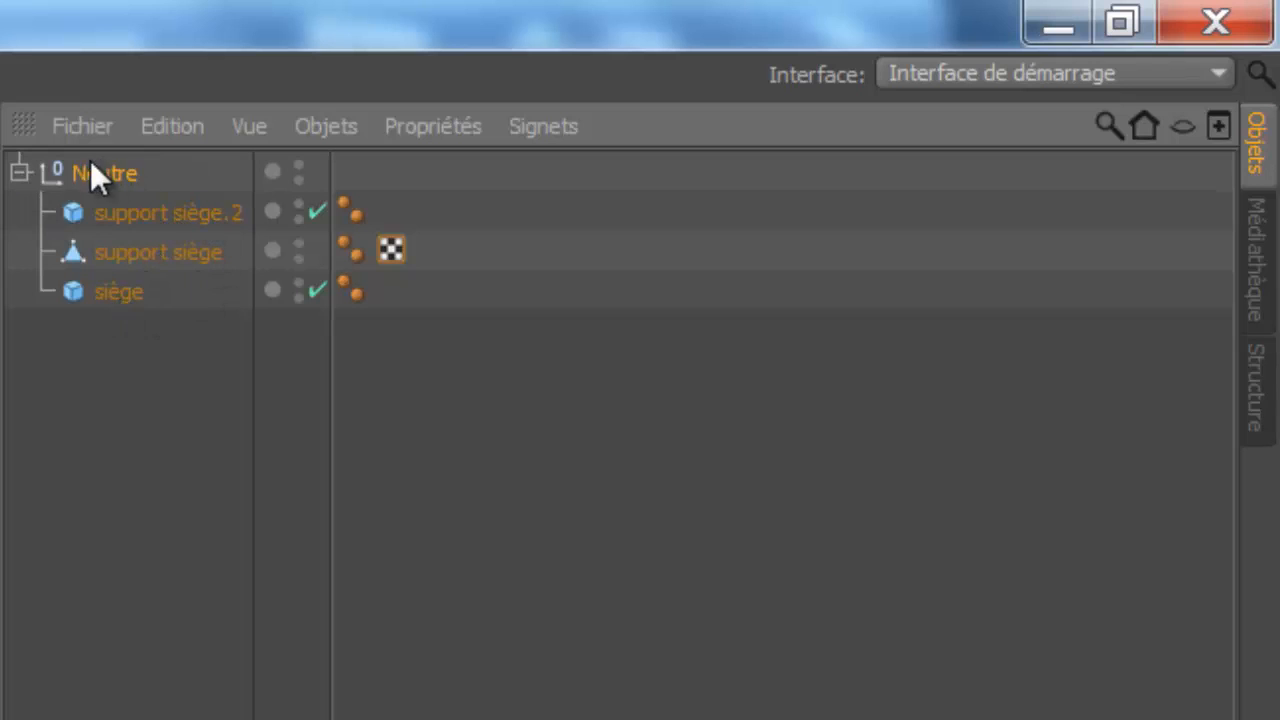
# Step: Rename the Neutre parent object of the stool parts as Tabouret
pyautogui.doubleClick(108, 176)
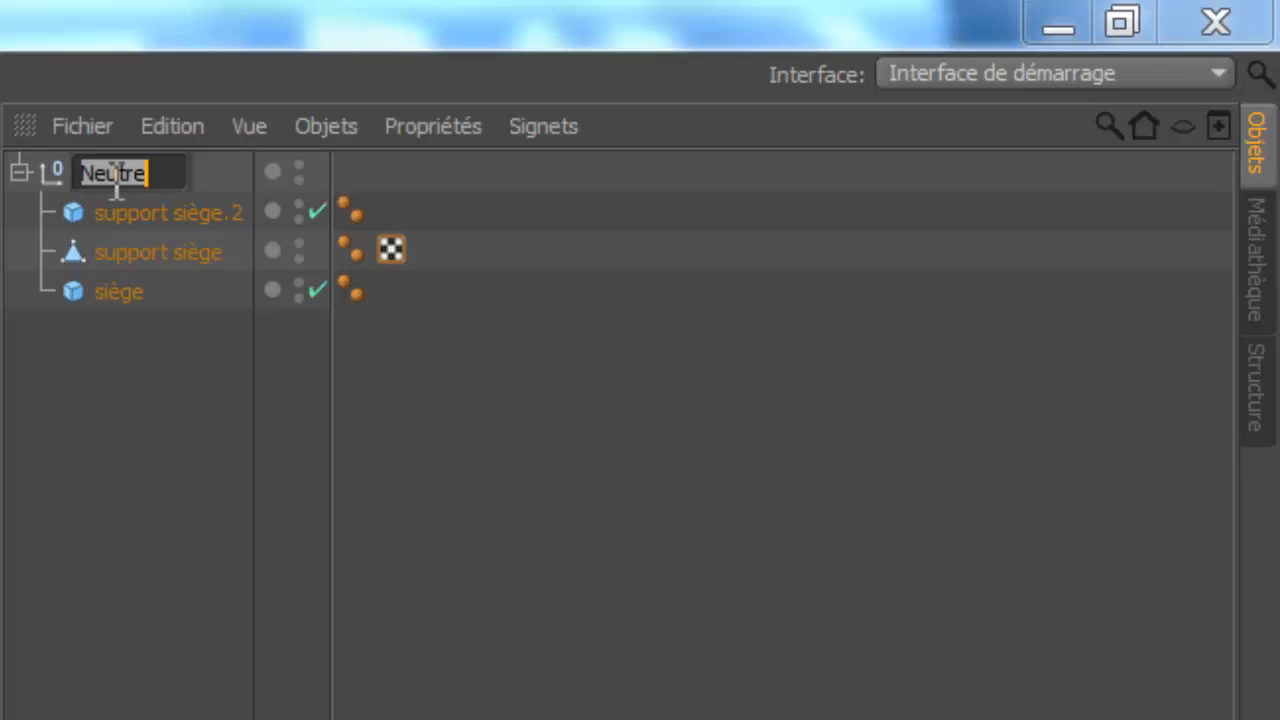
pyautogui.write('Bo')
pyautogui.press('BackSpace')
pyautogui.press('BackSpace')
pyautogui.write('Tabouret')
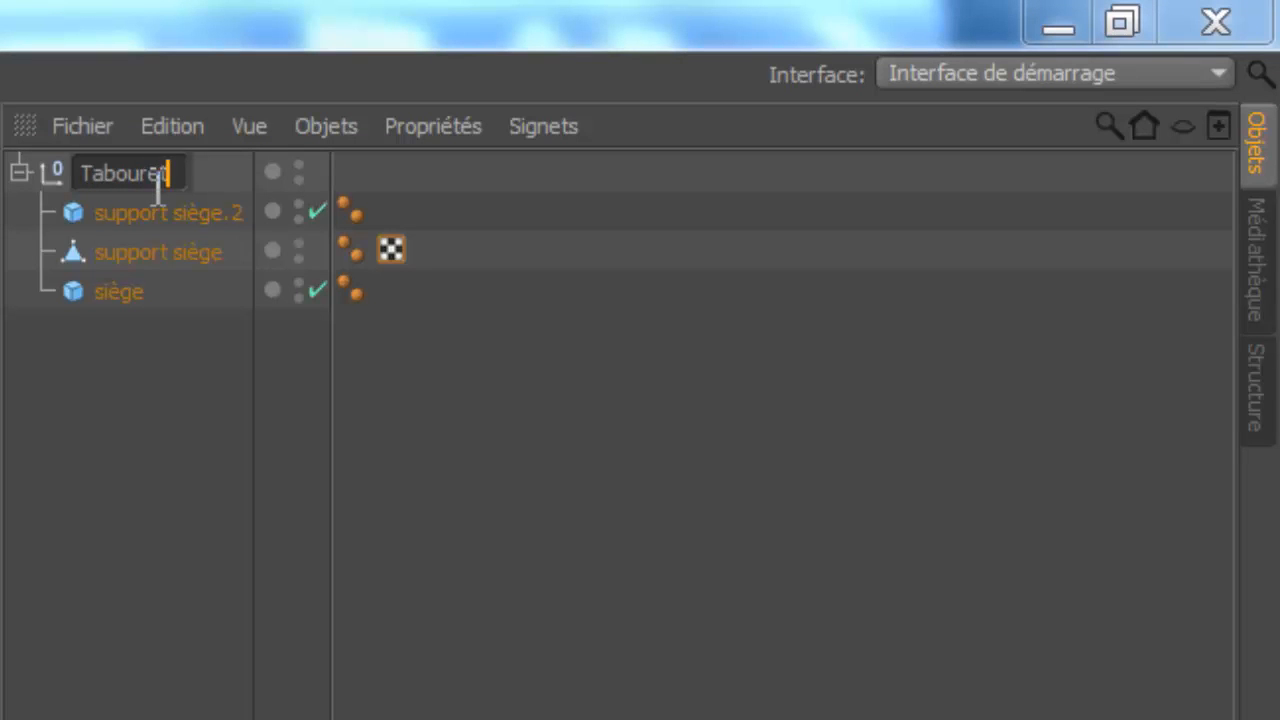
pyautogui.press('Return')
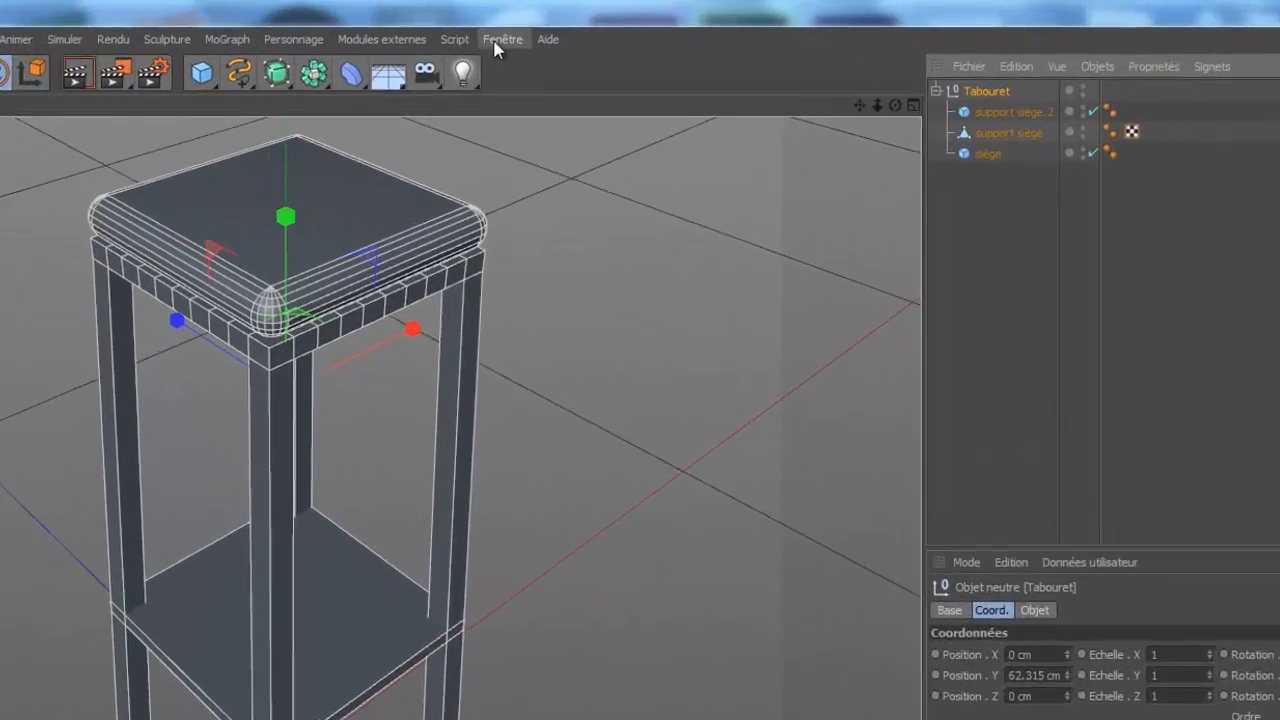
# Step: Close all open projects, saving the changes to capture-20.c4d and discarding those in the other project
pyautogui.click(573, 25)
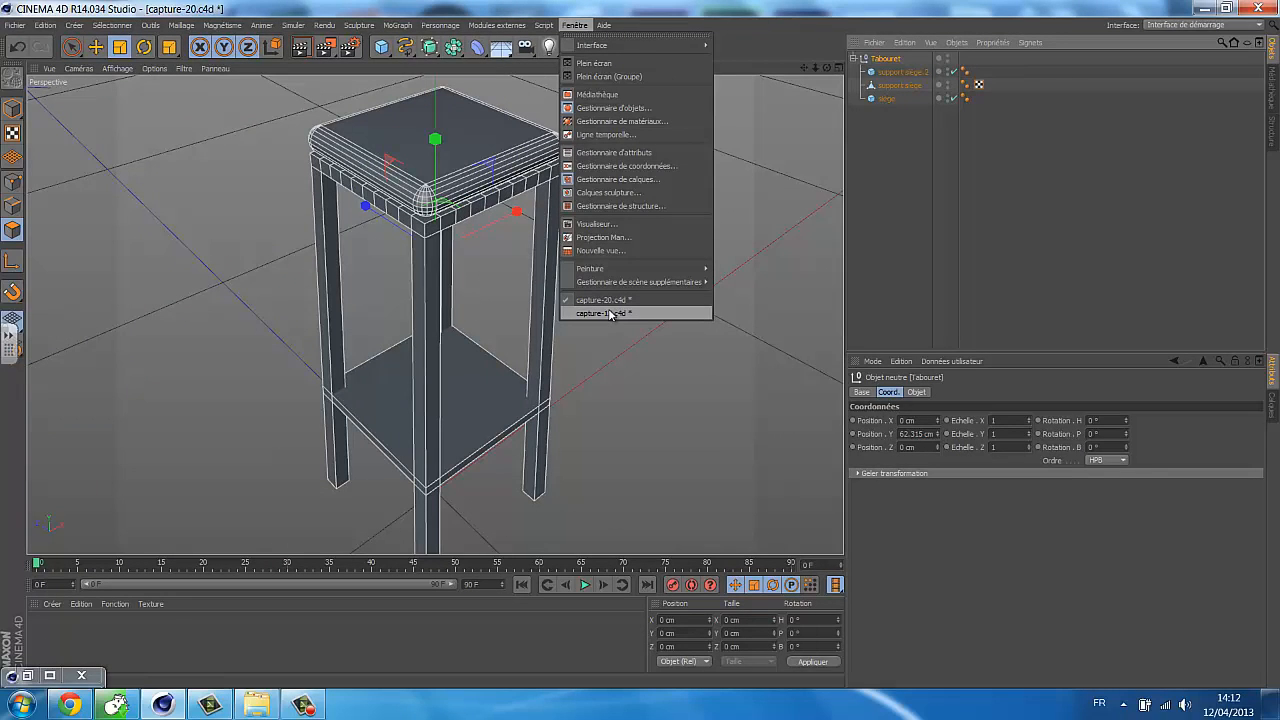
pyautogui.click(12, 28)
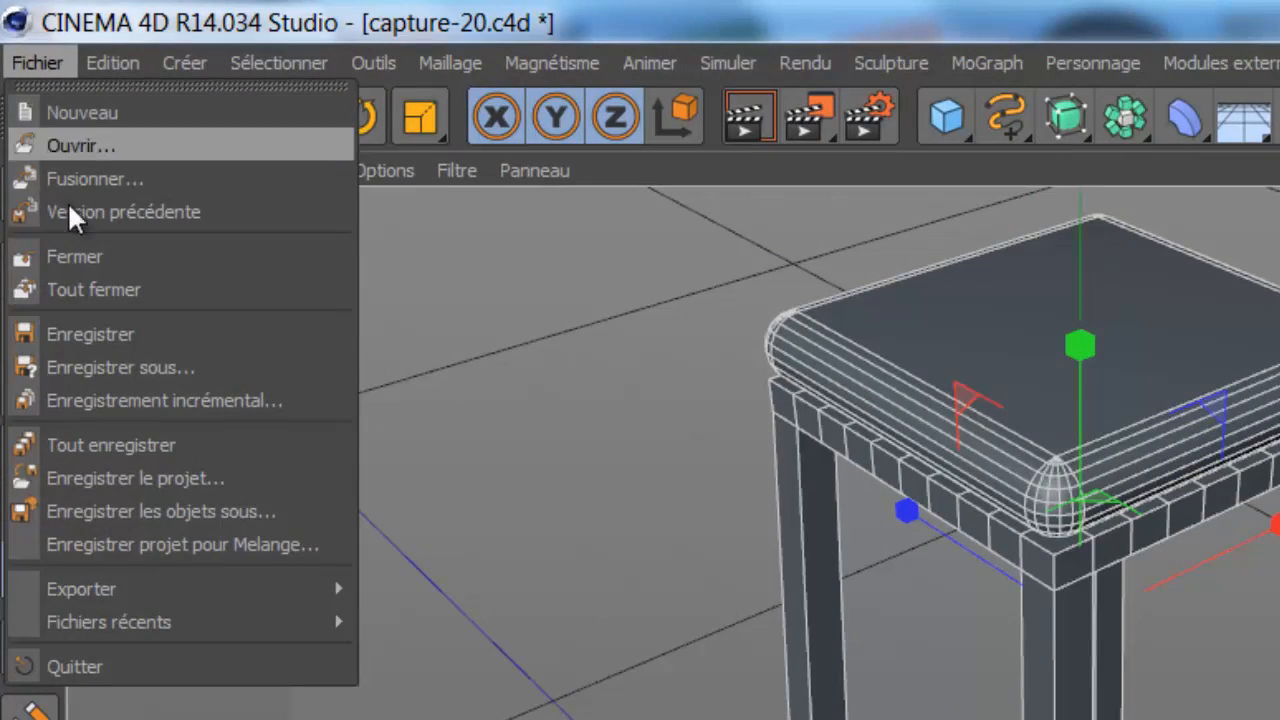
pyautogui.click(87, 289)
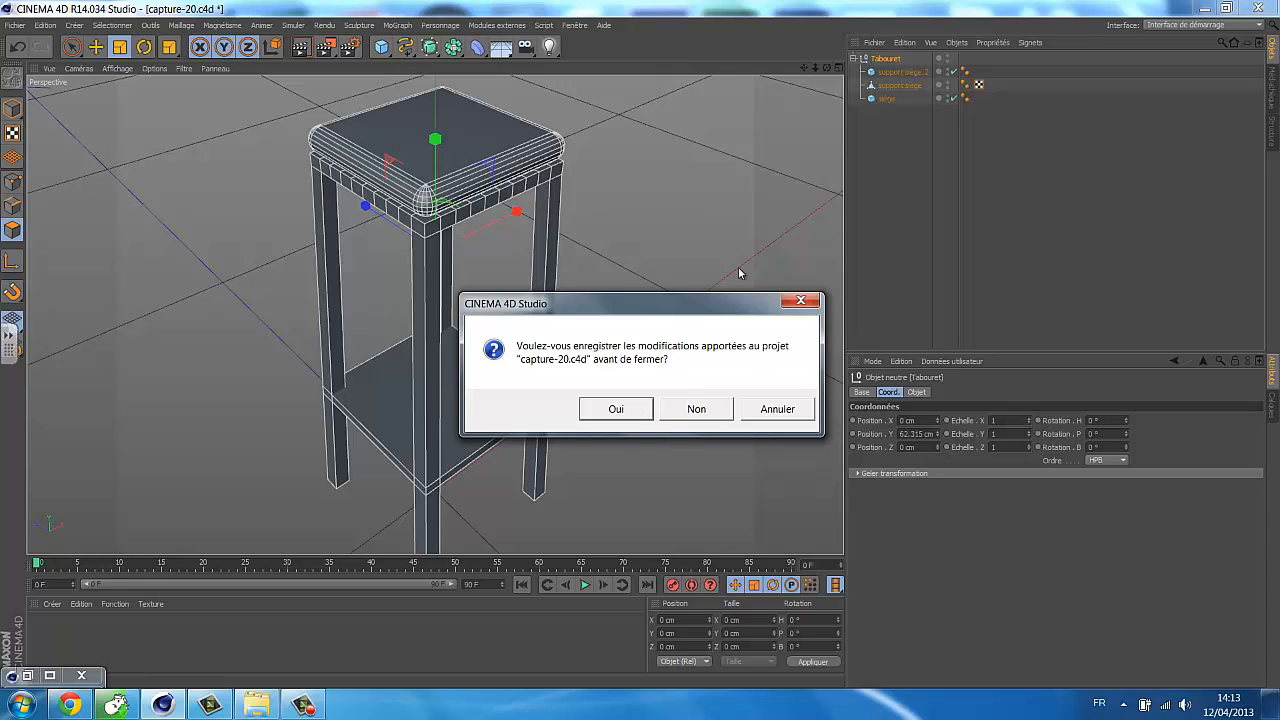
pyautogui.click(616, 412)
pyautogui.click(693, 411)
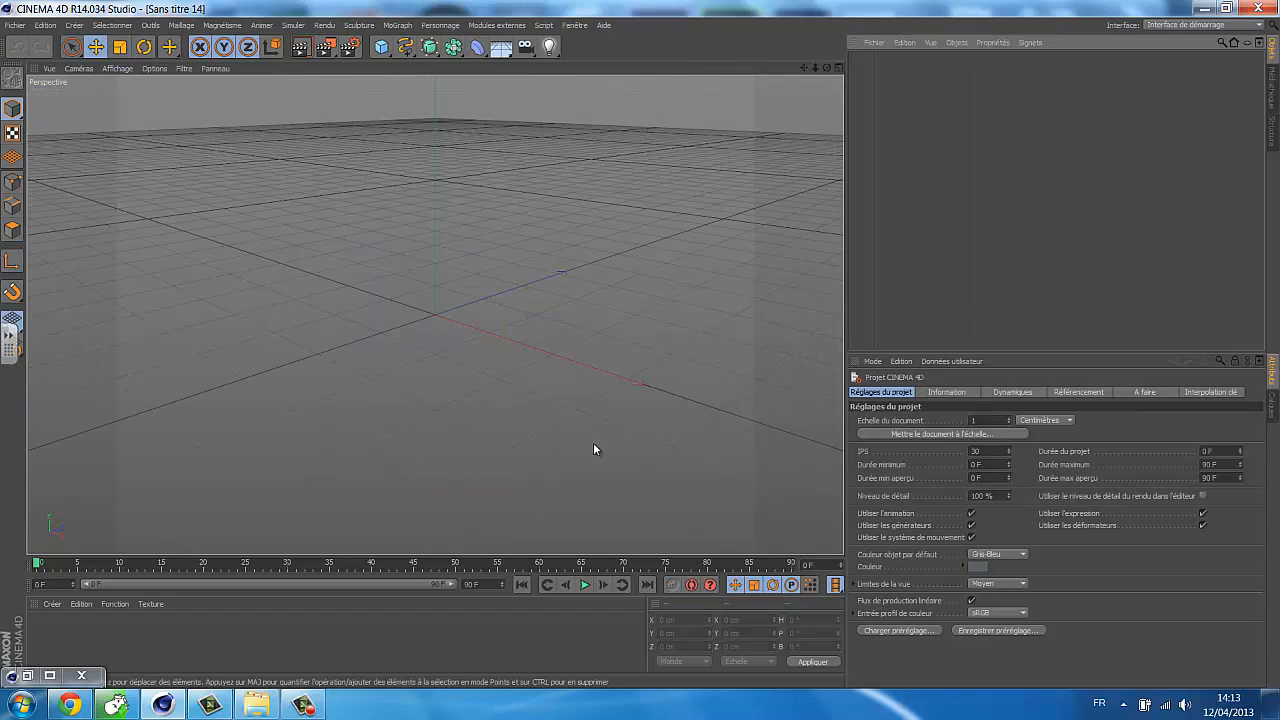
# Step: Open the recent project capture-13.c4d and look at the kitchen reference image modele.jpg in the Visualiseur
pyautogui.click(19, 28)
pyautogui.moveTo(128, 250)
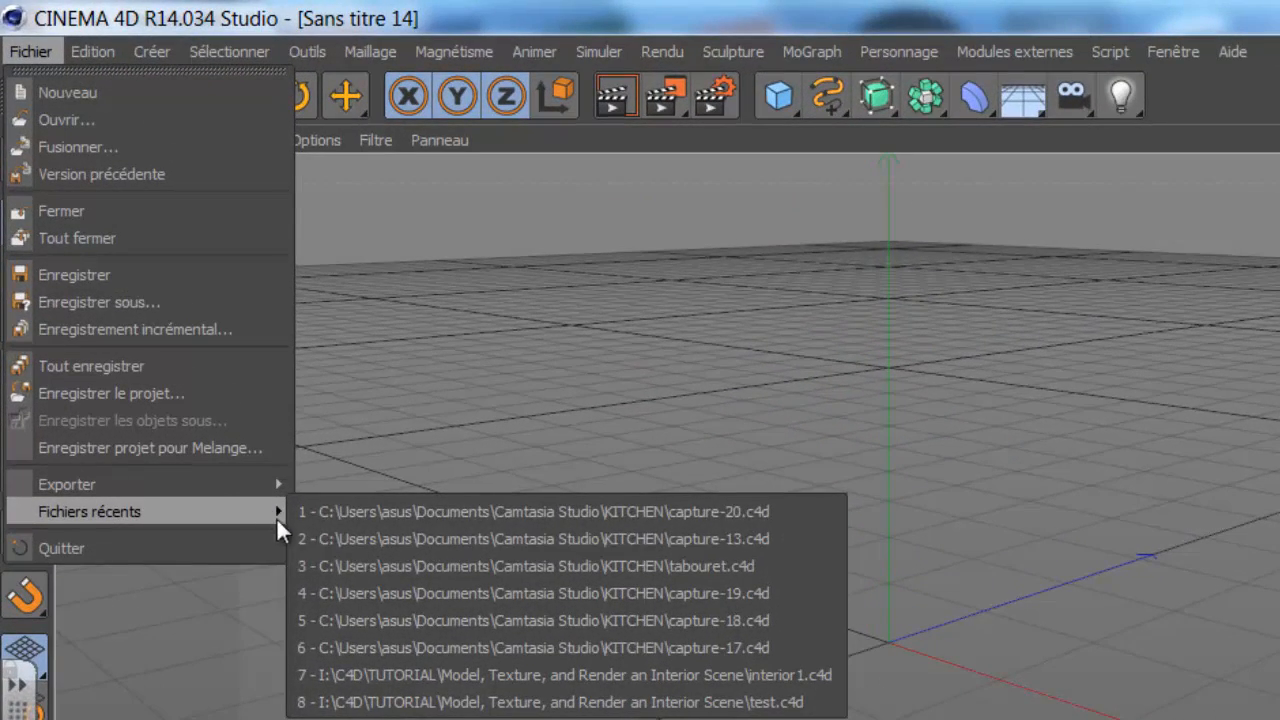
pyautogui.click(617, 546)
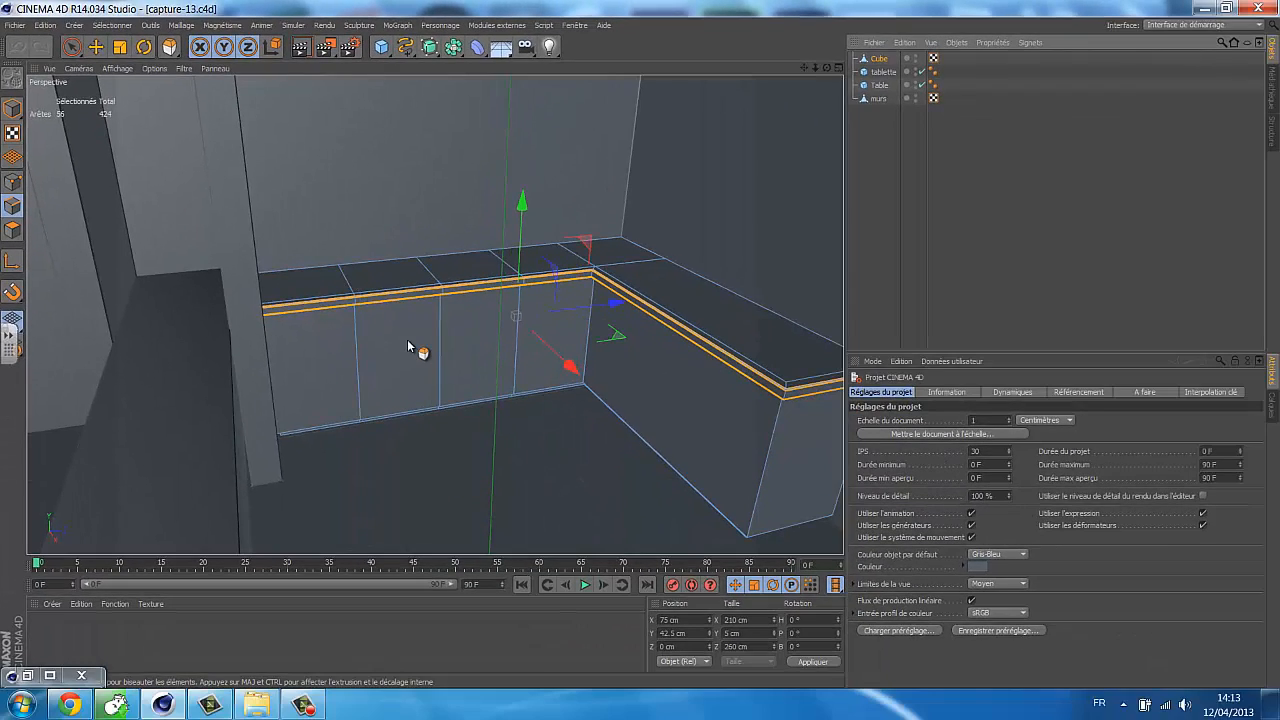
pyautogui.click(29, 676)
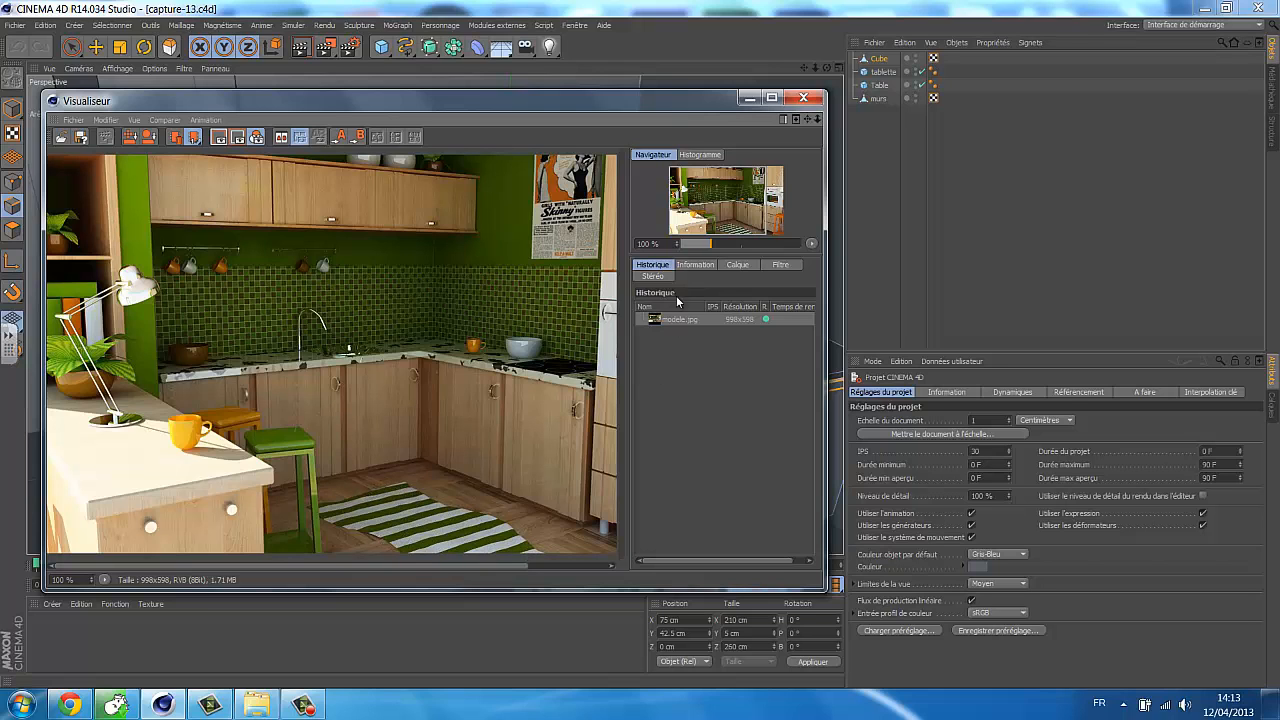
pyautogui.click(749, 97)
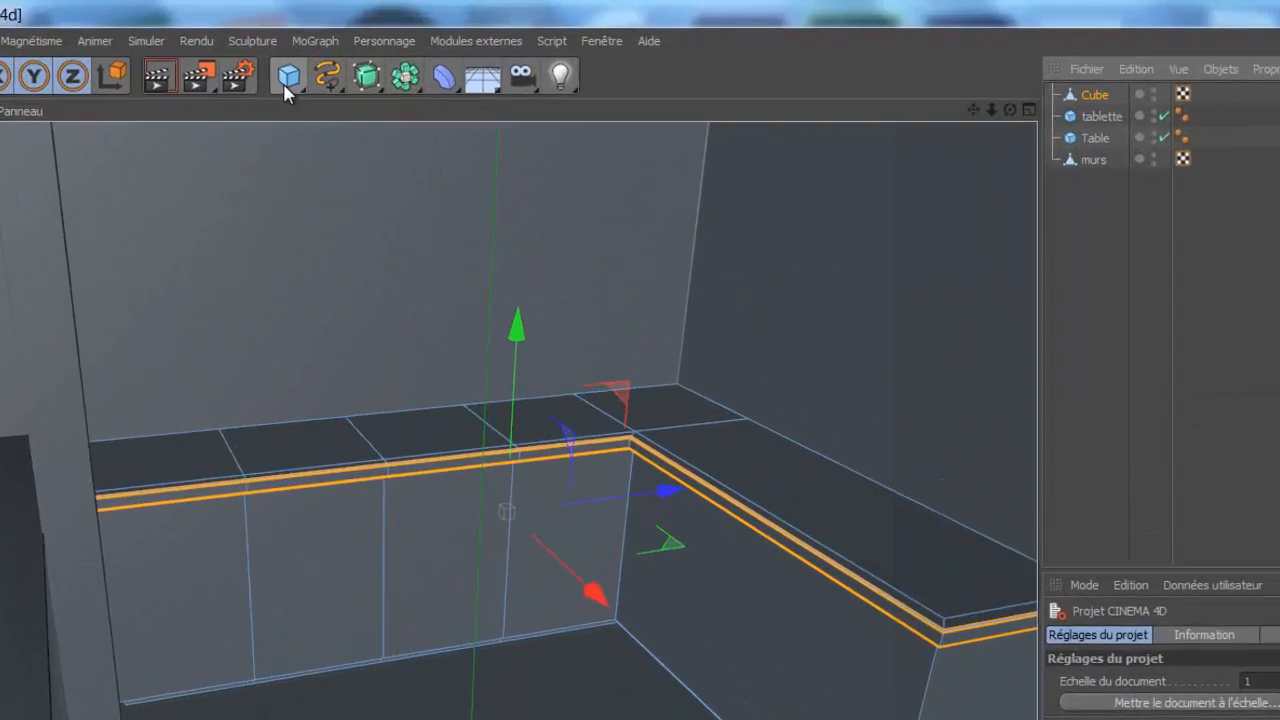
# Step: Add a Plan primitive with a width of 160 cm, a height of 80 cm and 40 width segments
pyautogui.click(380, 48)
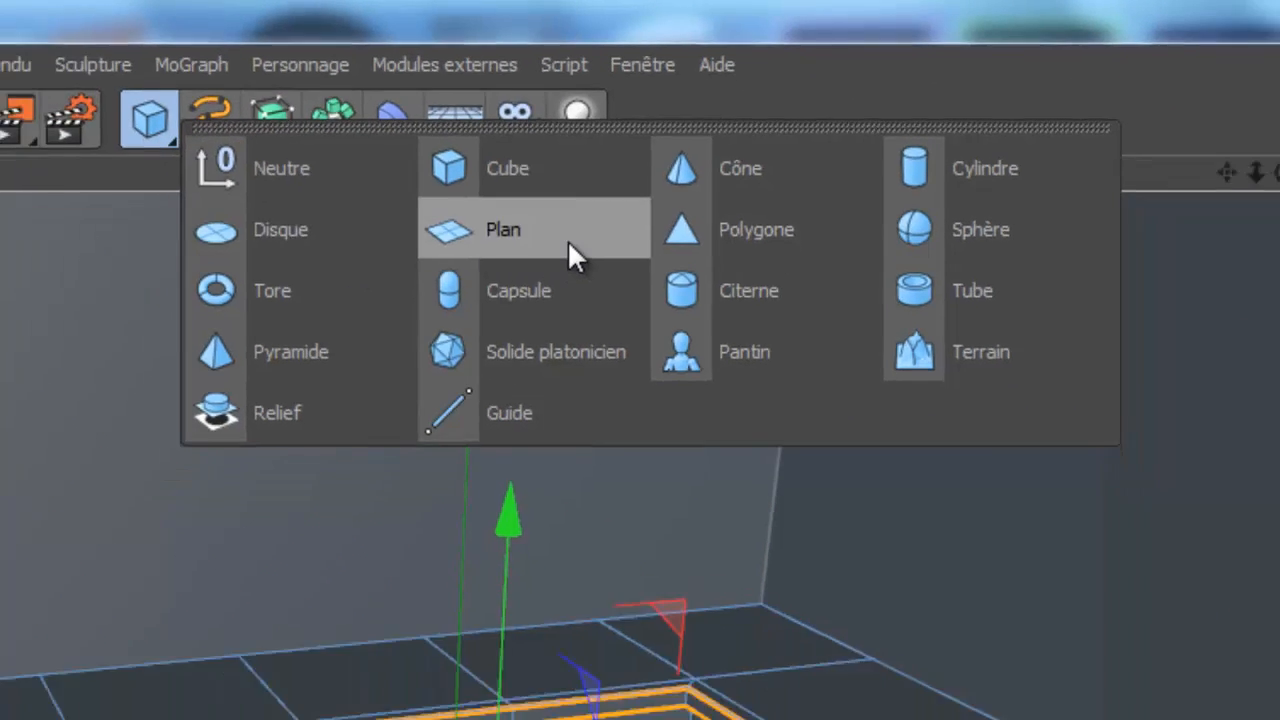
pyautogui.click(600, 280)
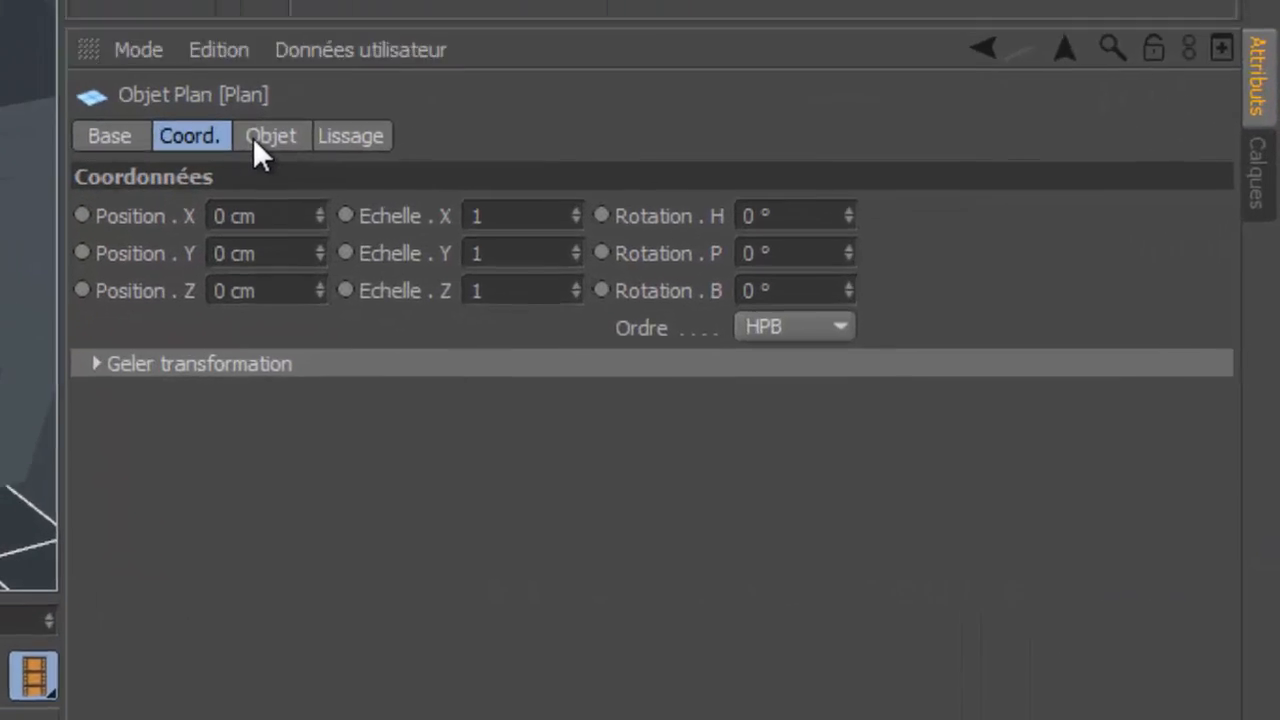
pyautogui.click(1160, 635)
pyautogui.click(342, 203)
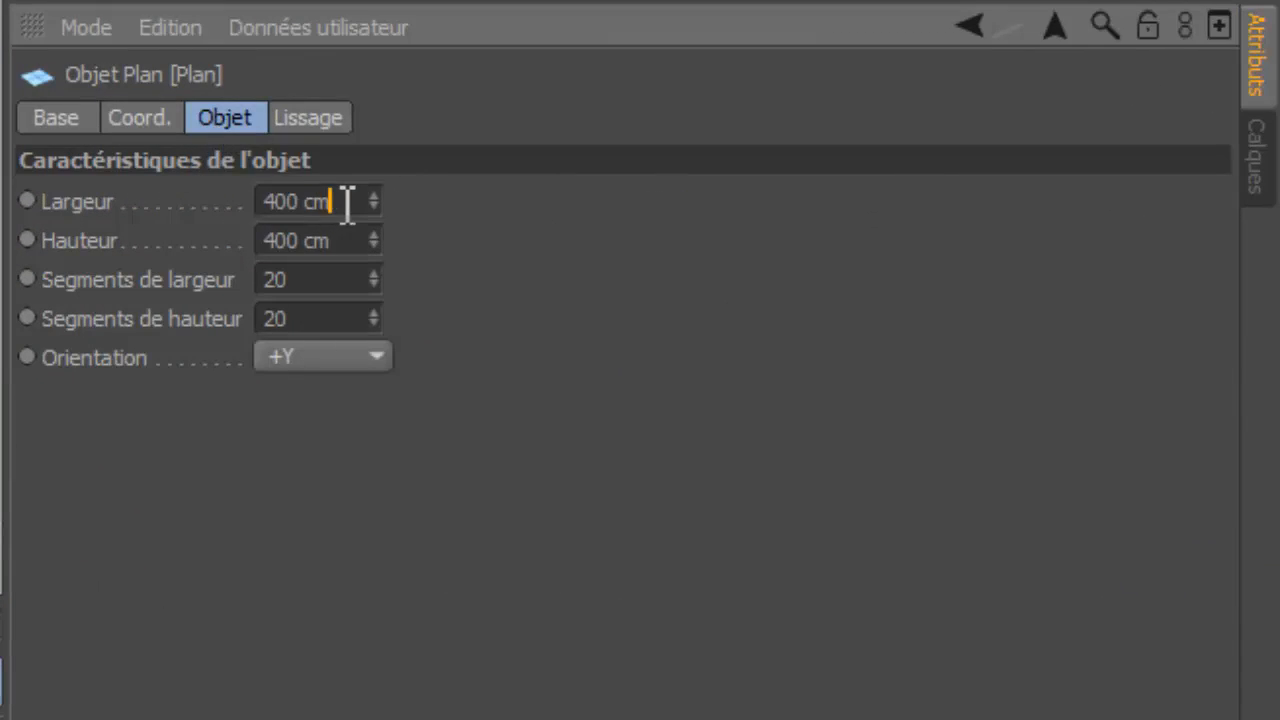
pyautogui.moveTo(342, 203); pyautogui.dragTo(222, 218)
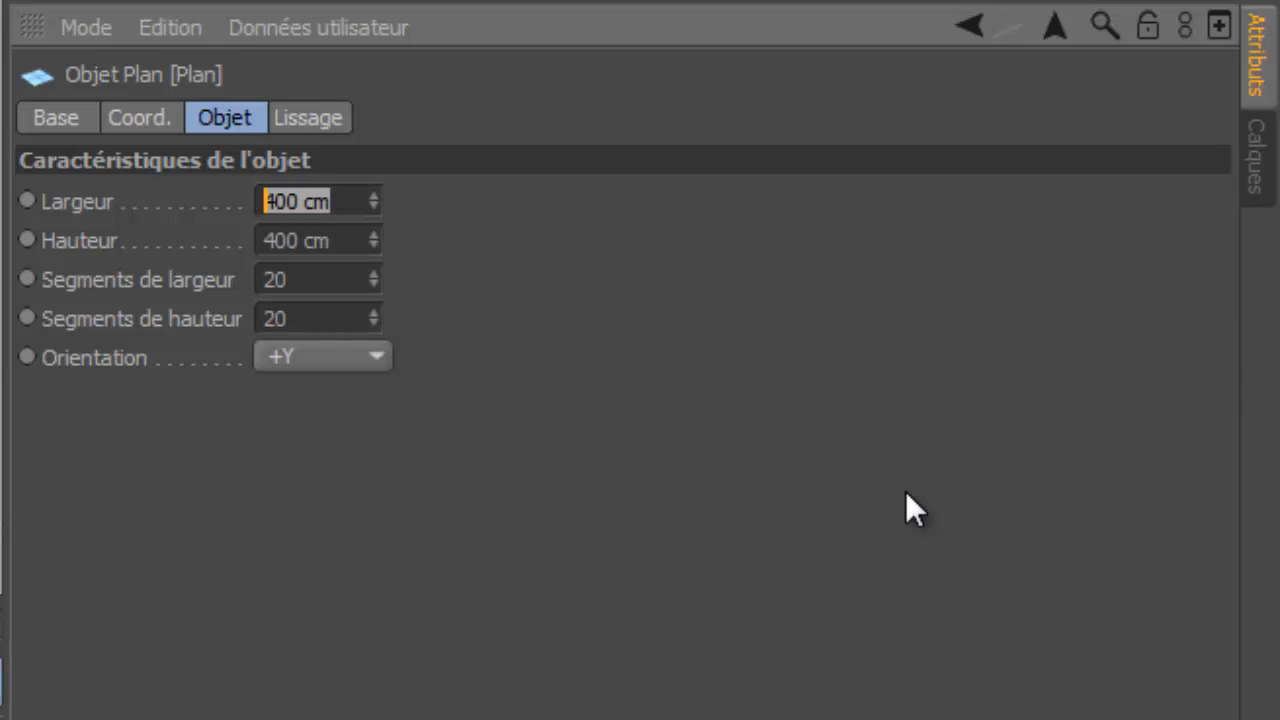
pyautogui.write('160')
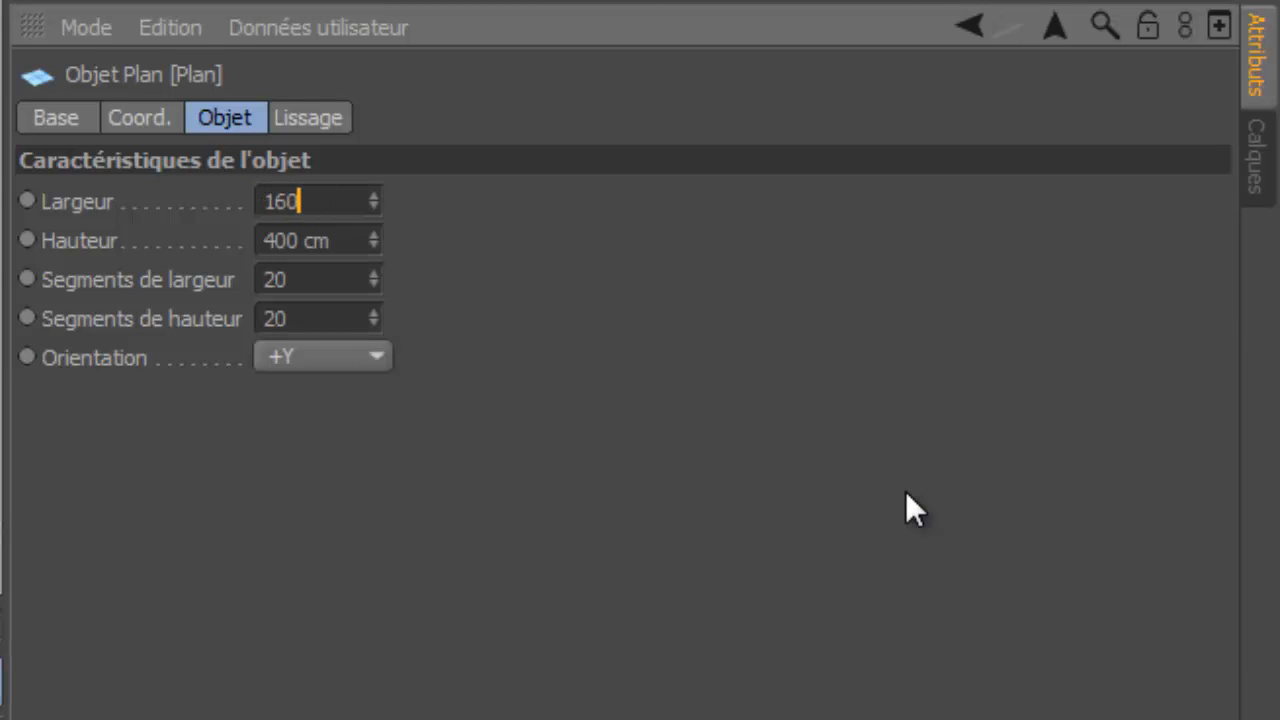
pyautogui.press('Tab')
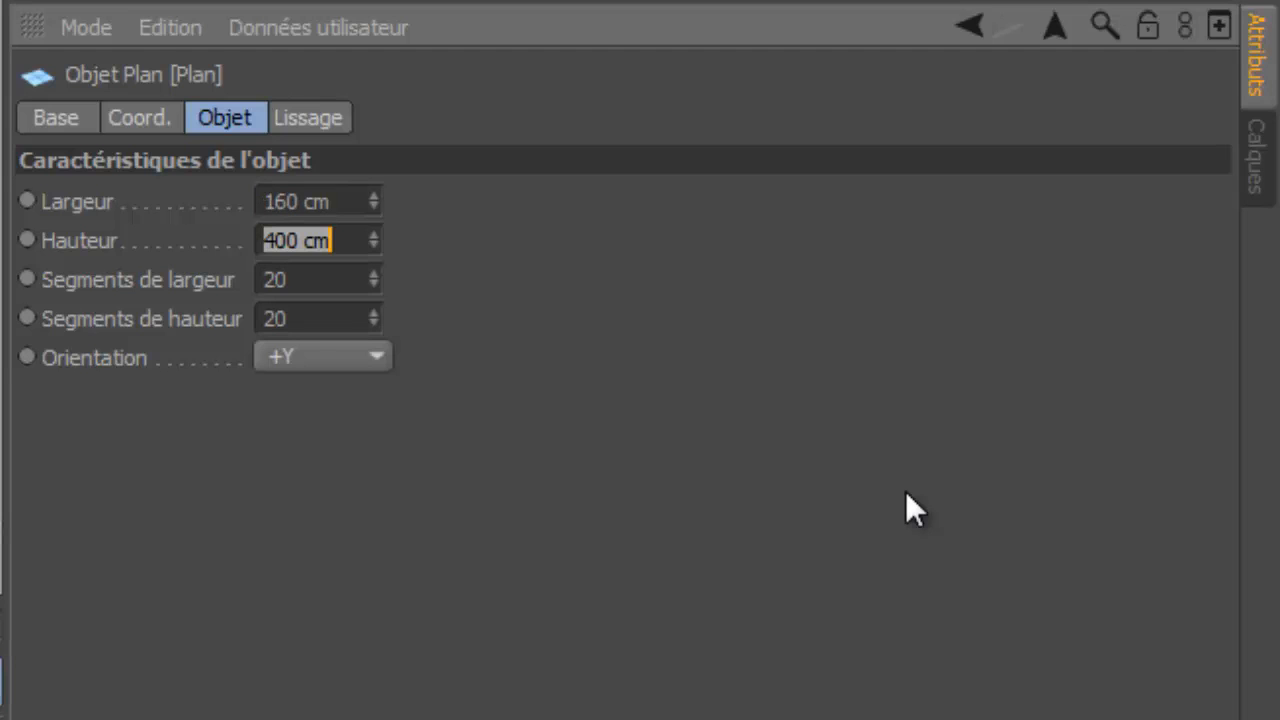
pyautogui.write('80')
pyautogui.press('Tab')
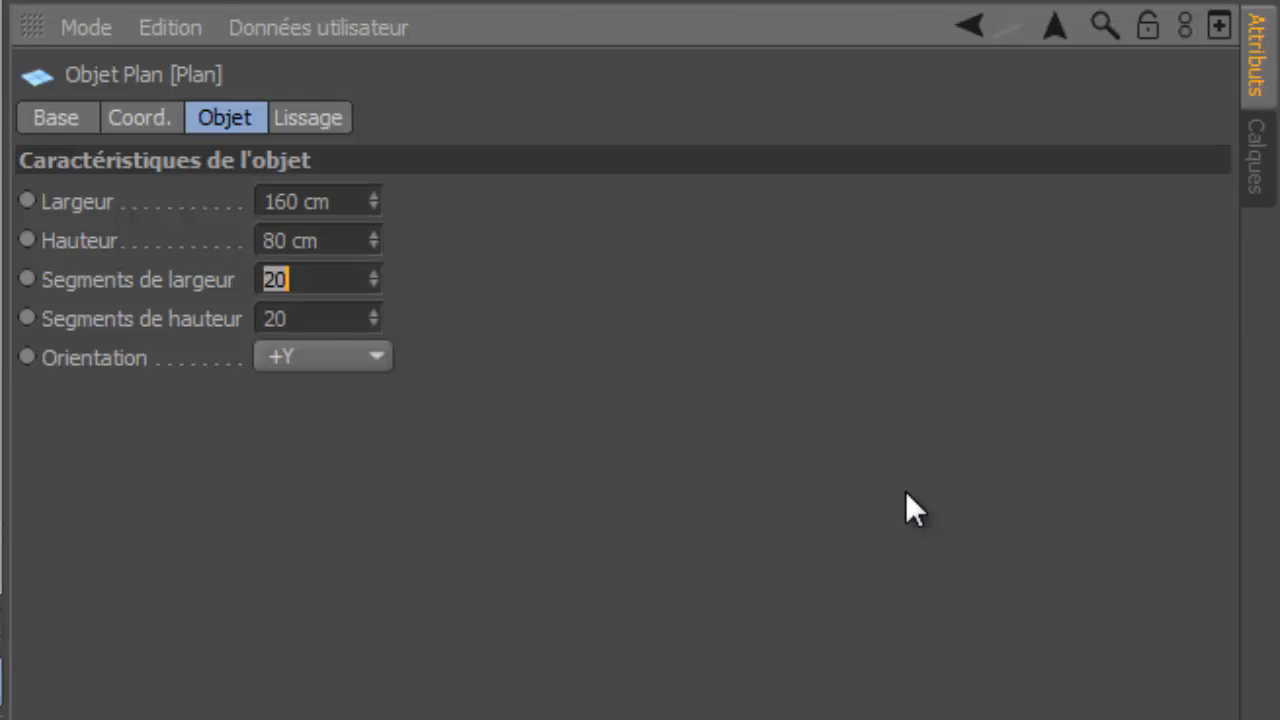
pyautogui.write('40')
pyautogui.press('Tab')
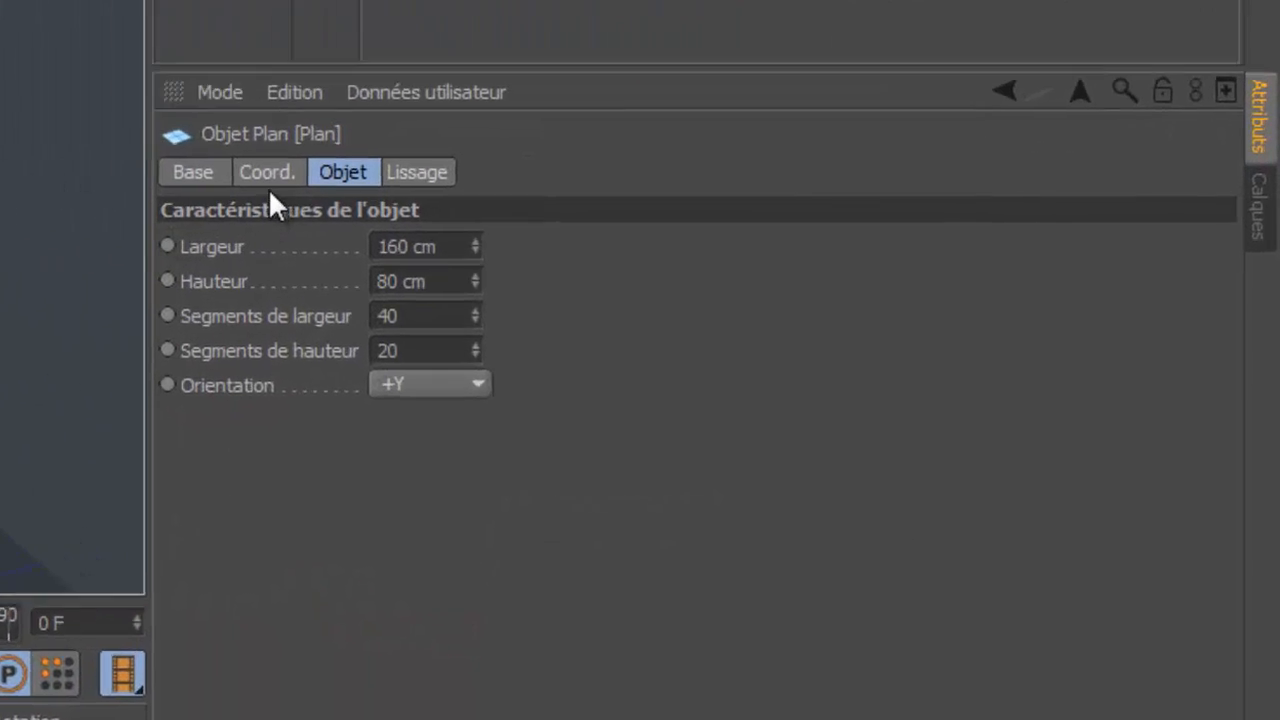
# Step: Position the plane at X -90 cm, Y 0.5 cm and Z 75 cm
pyautogui.click(148, 132)
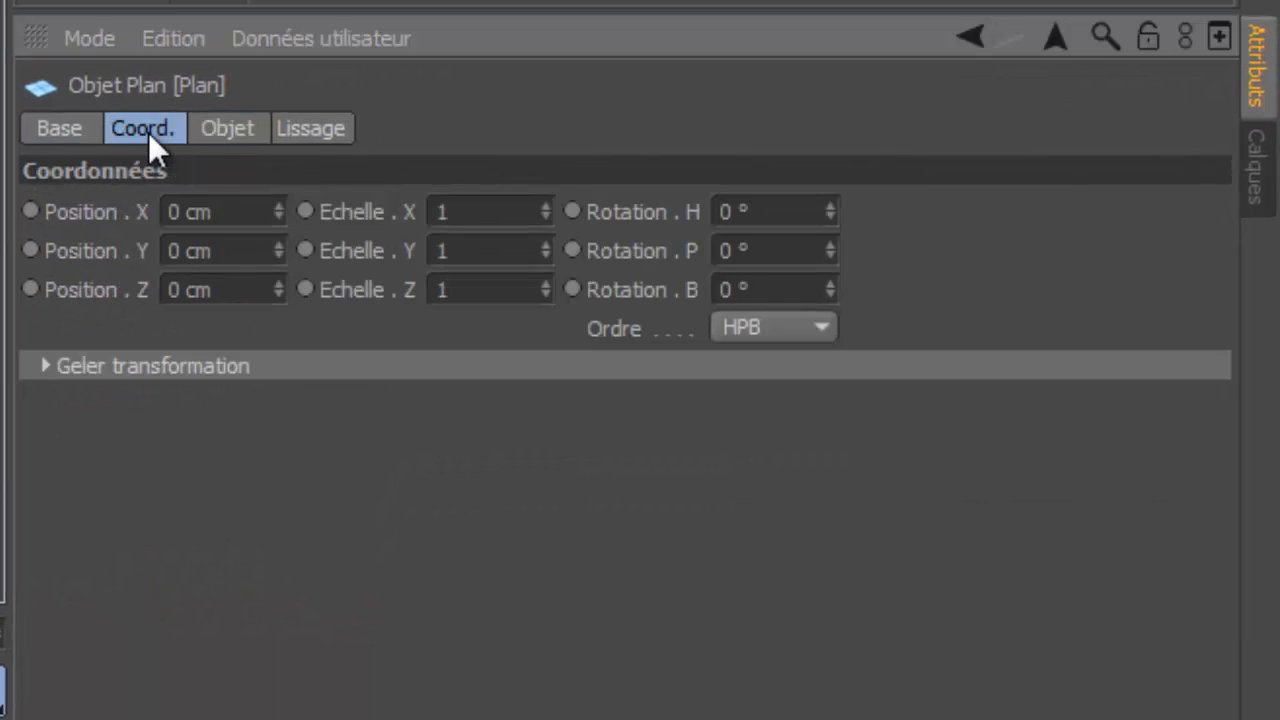
pyautogui.click(240, 211)
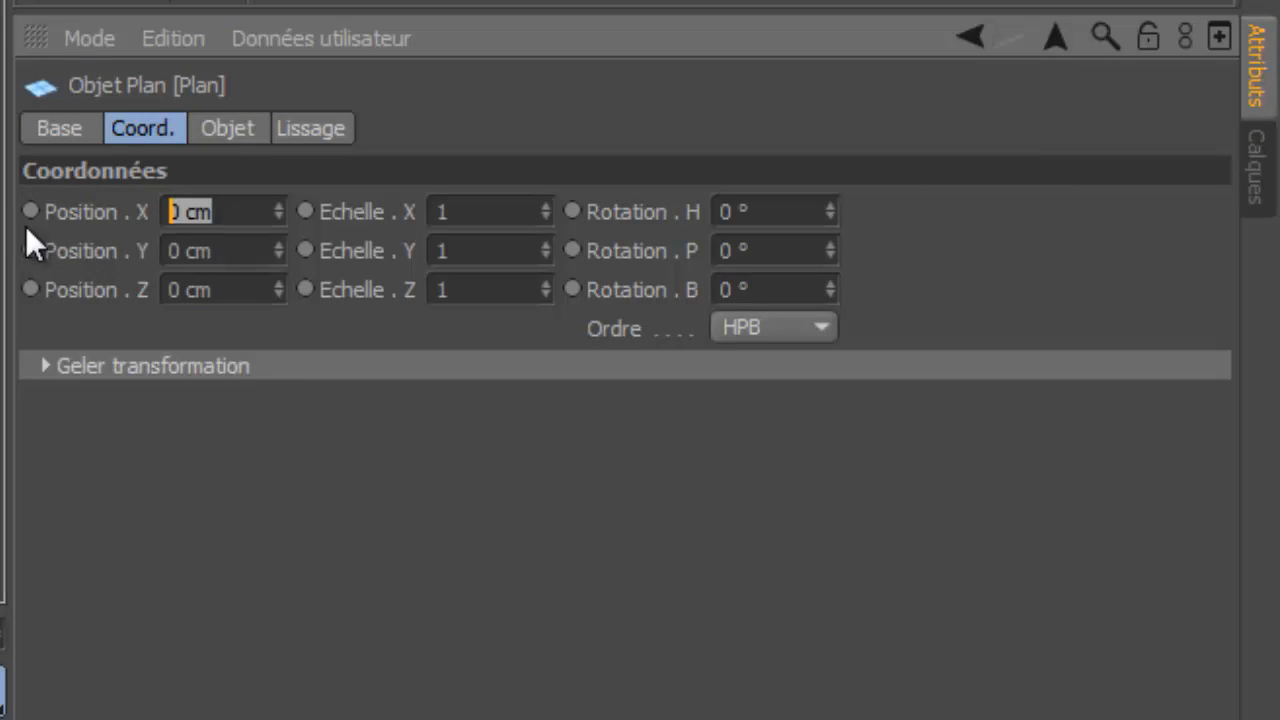
pyautogui.write('-90')
pyautogui.press('Tab')
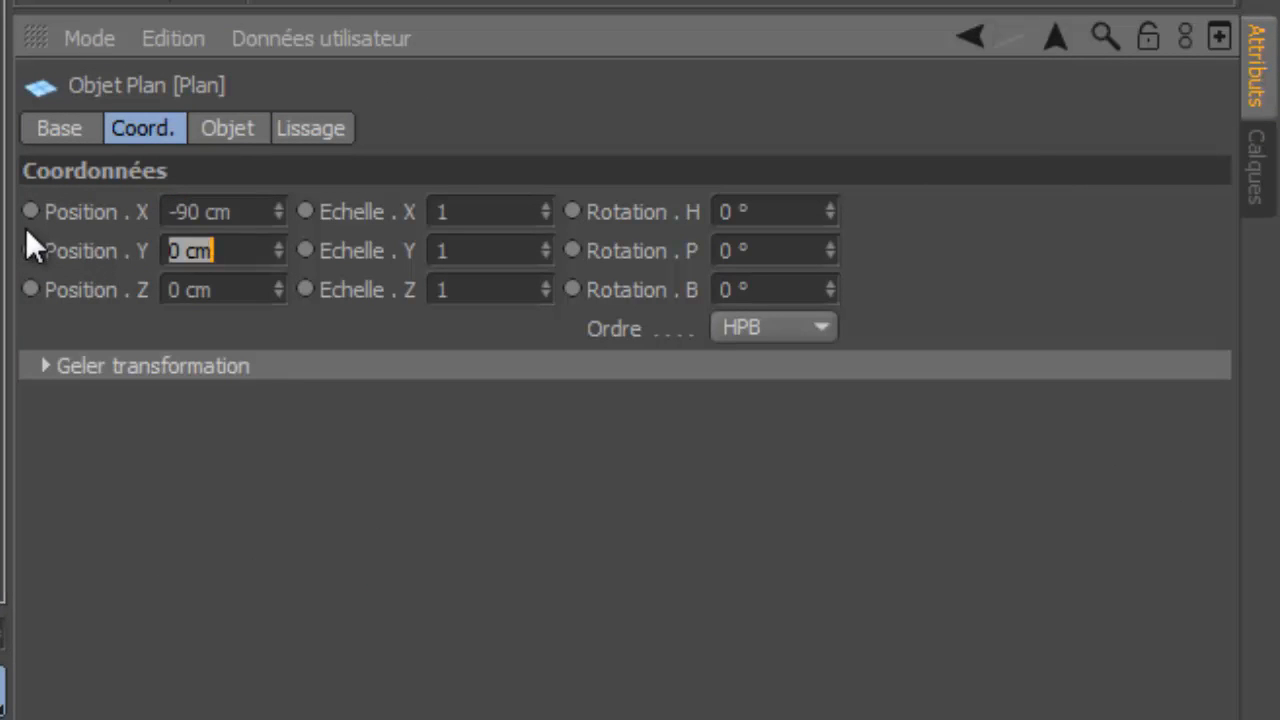
pyautogui.write('0.5')
pyautogui.press('Tab')
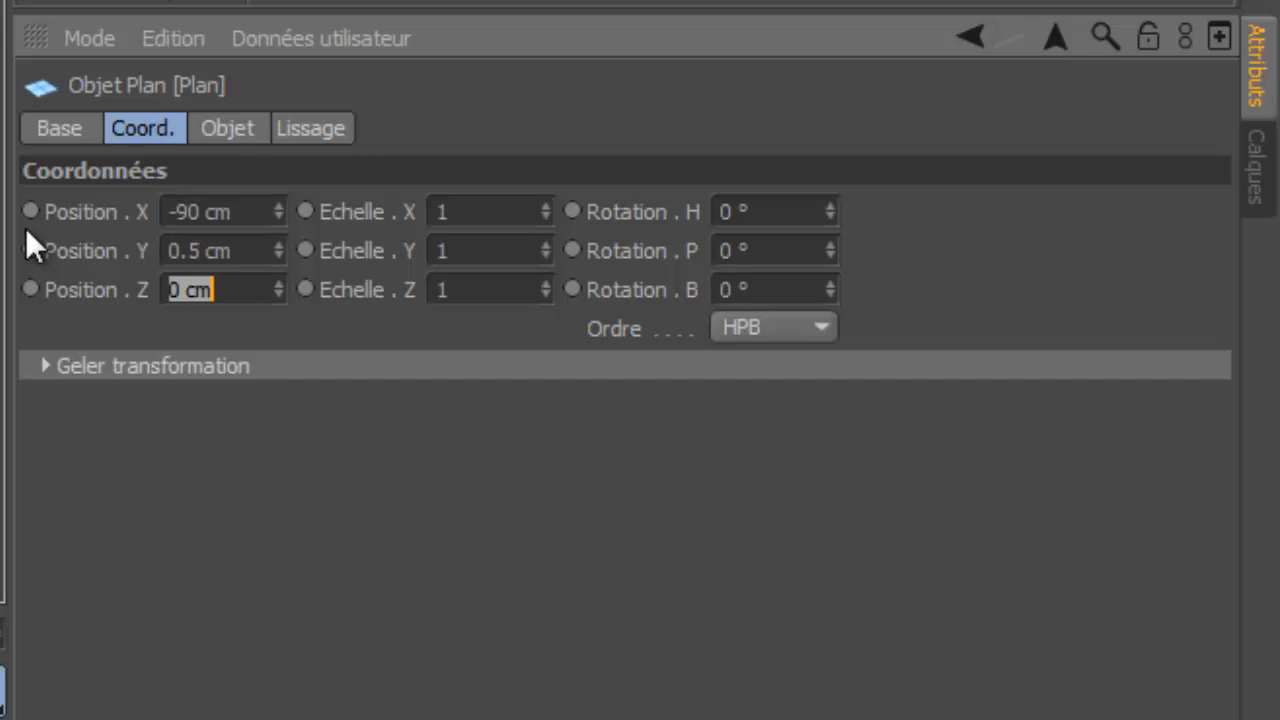
pyautogui.write('75')
pyautogui.press('Return')
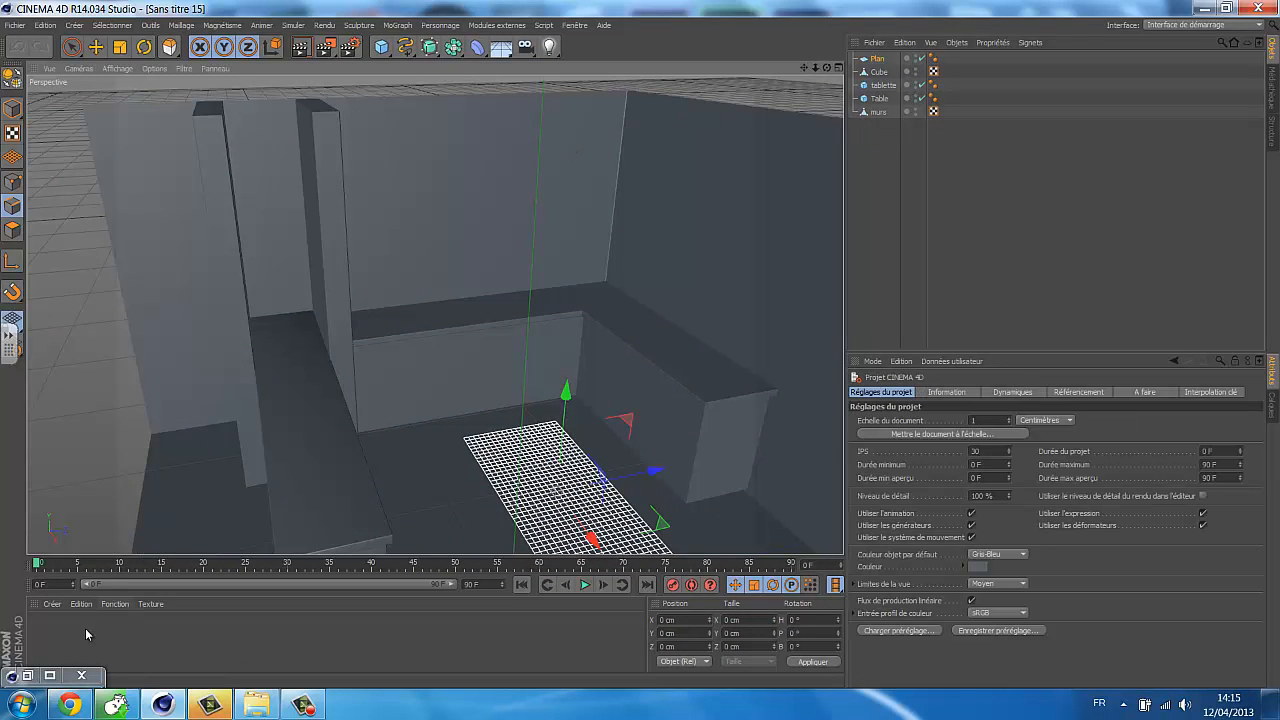
# Step: Check the rug in the reference image, then make the plane editable in top view and switch to polygon mode
pyautogui.click(28, 677)
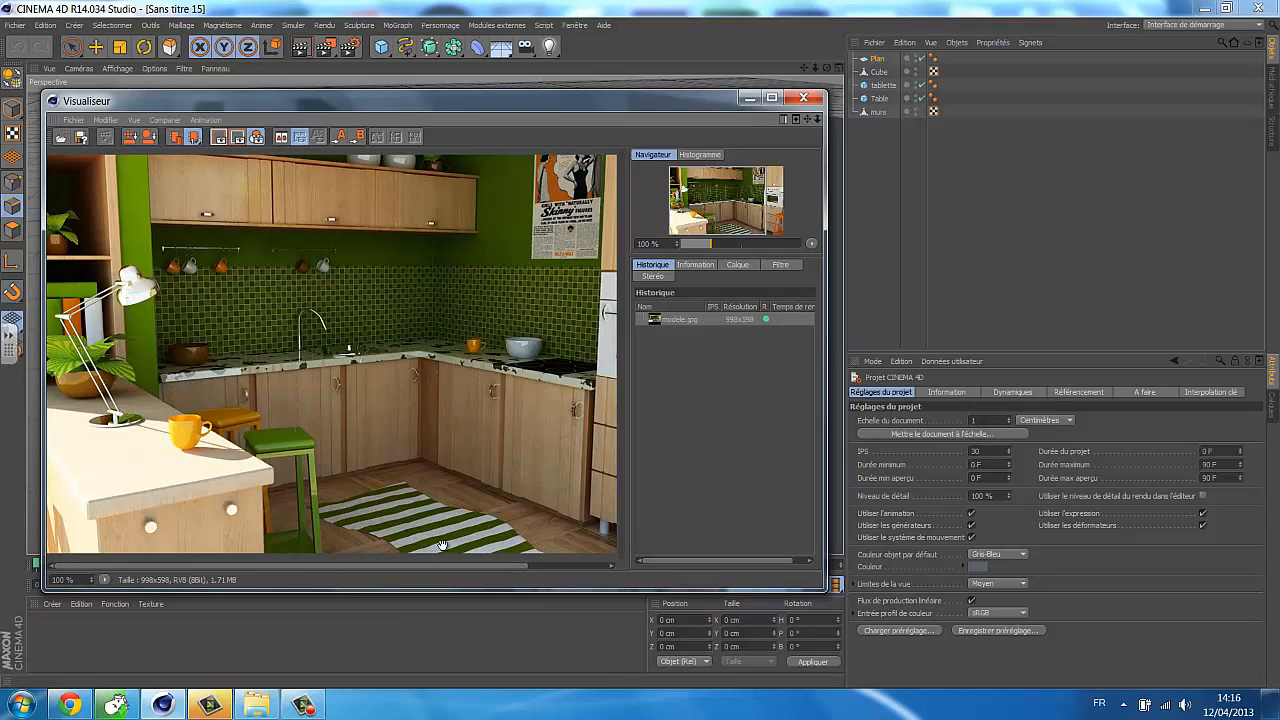
pyautogui.click(748, 99)
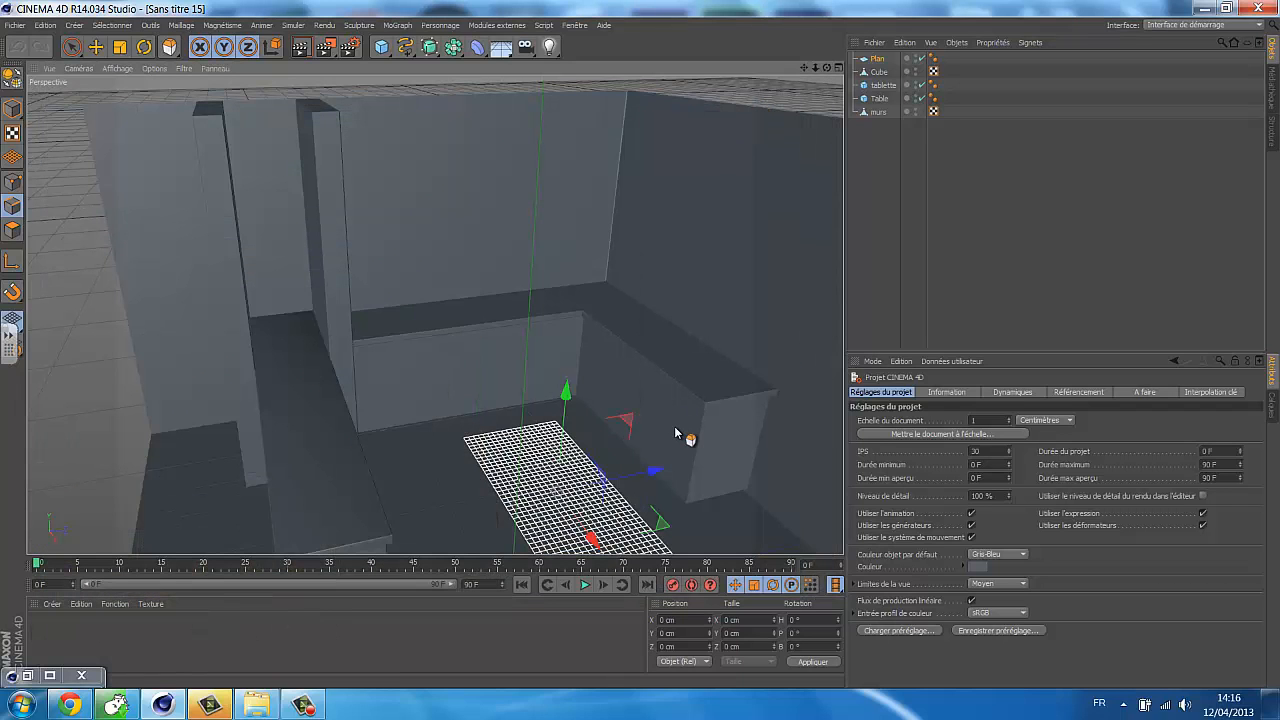
pyautogui.press('F2')
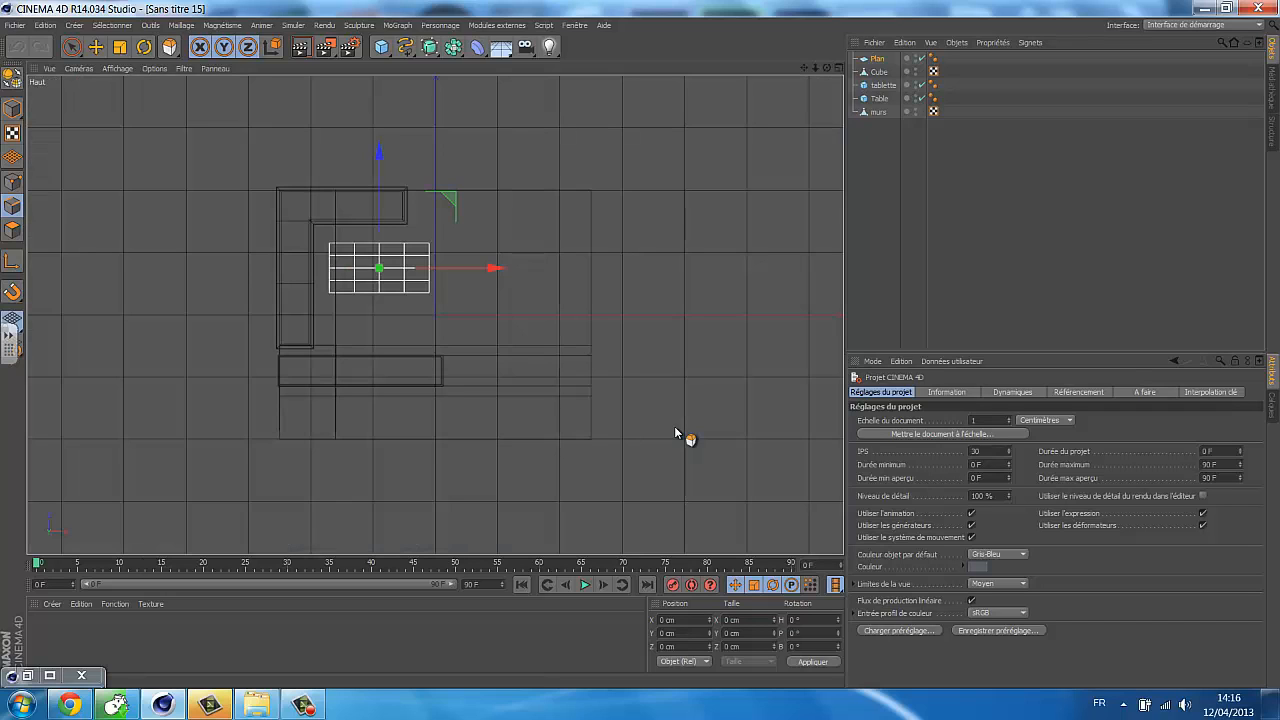
pyautogui.press('o')
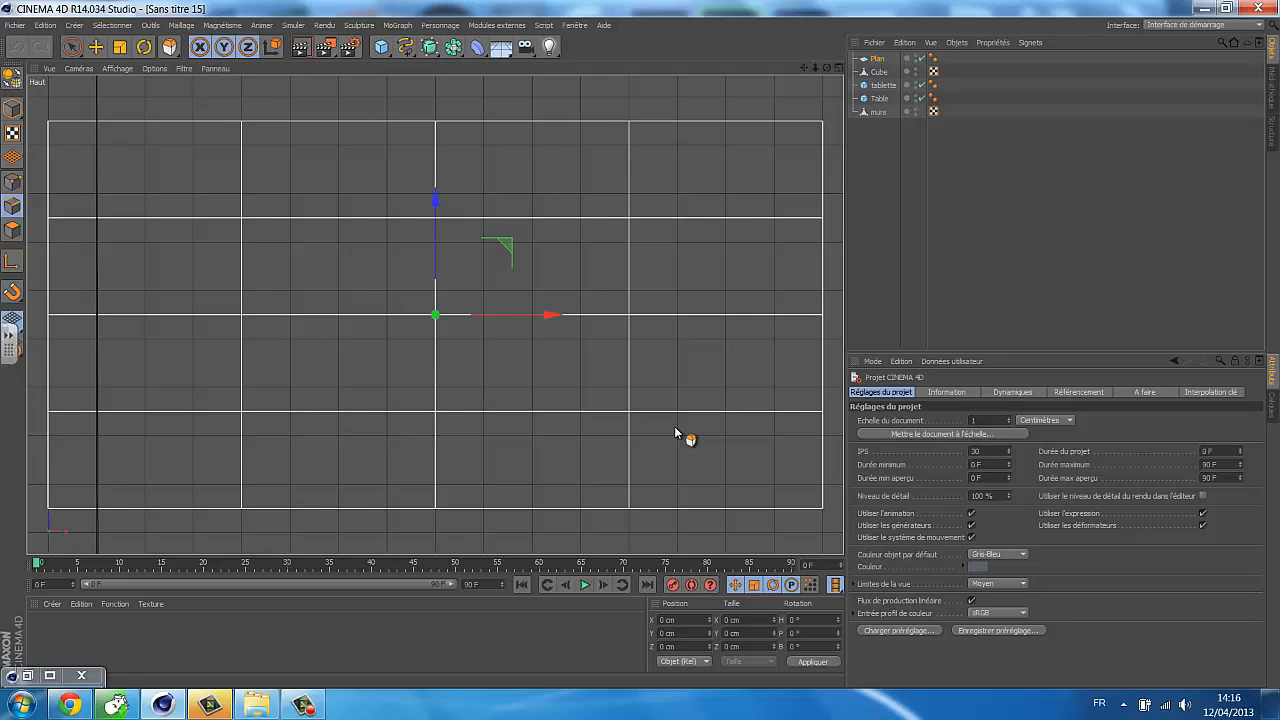
pyautogui.scroll(-4, 674, 426)
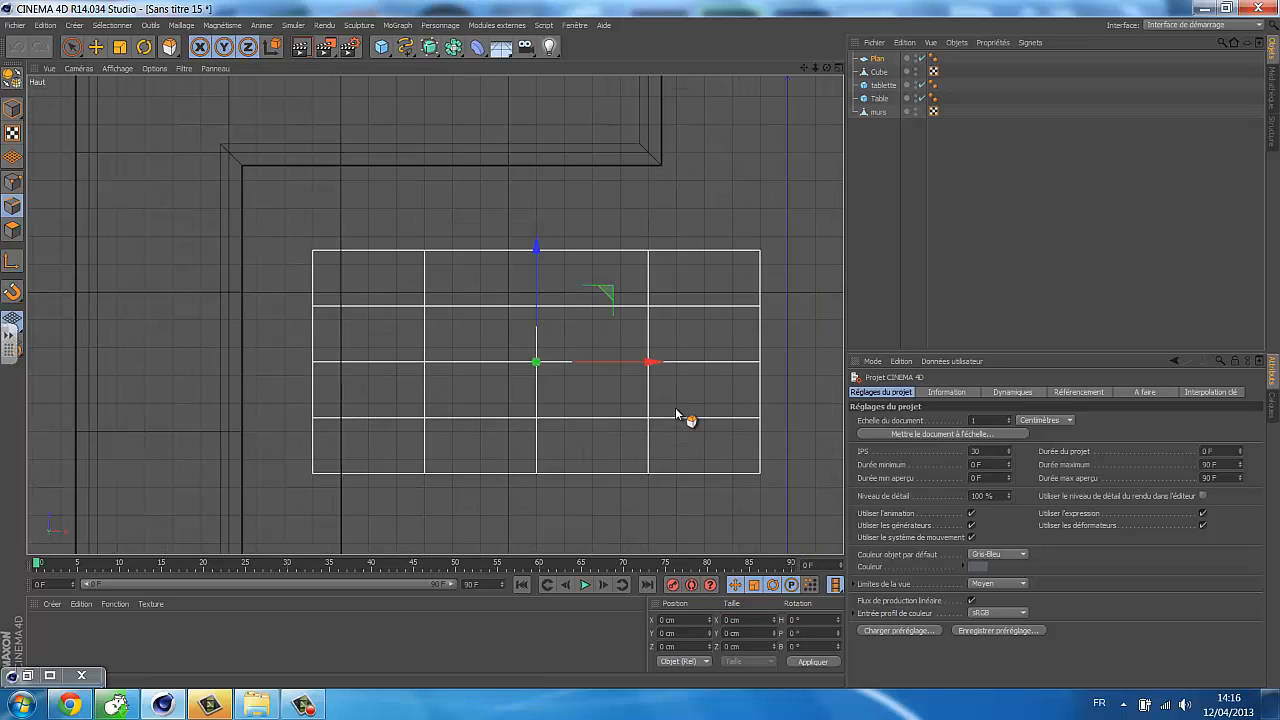
pyautogui.press('c')
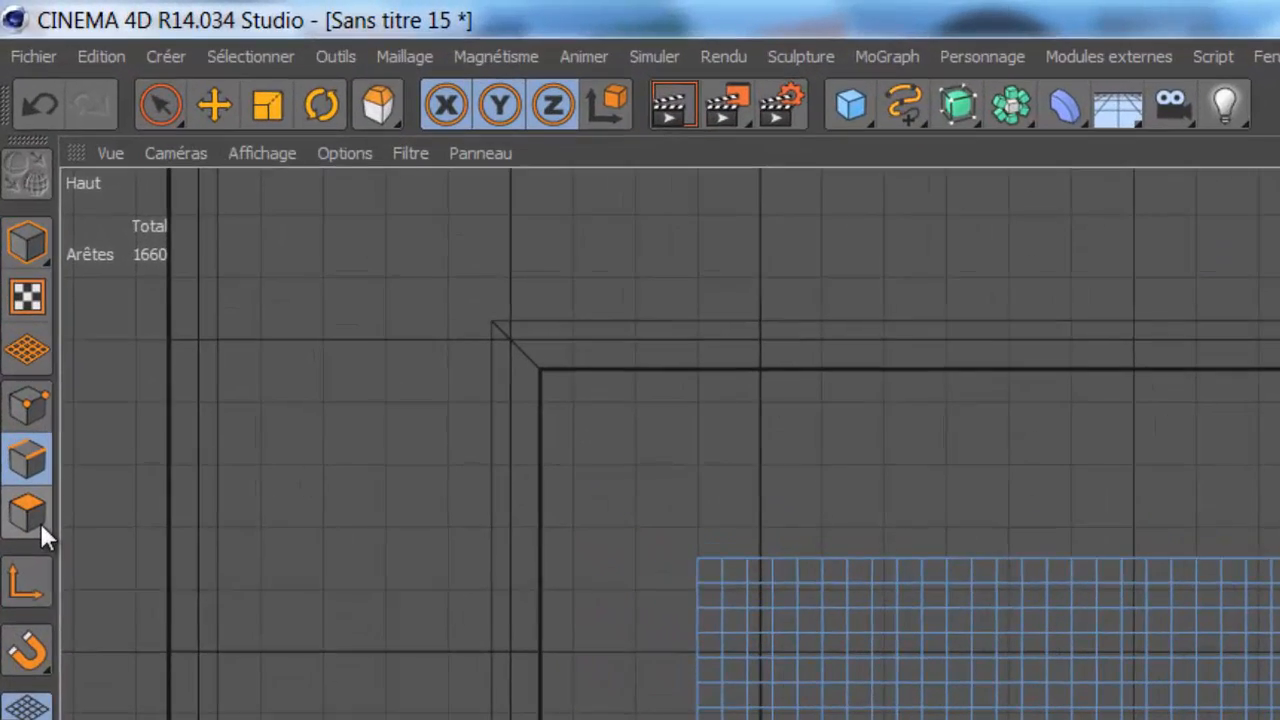
pyautogui.click(40, 524)
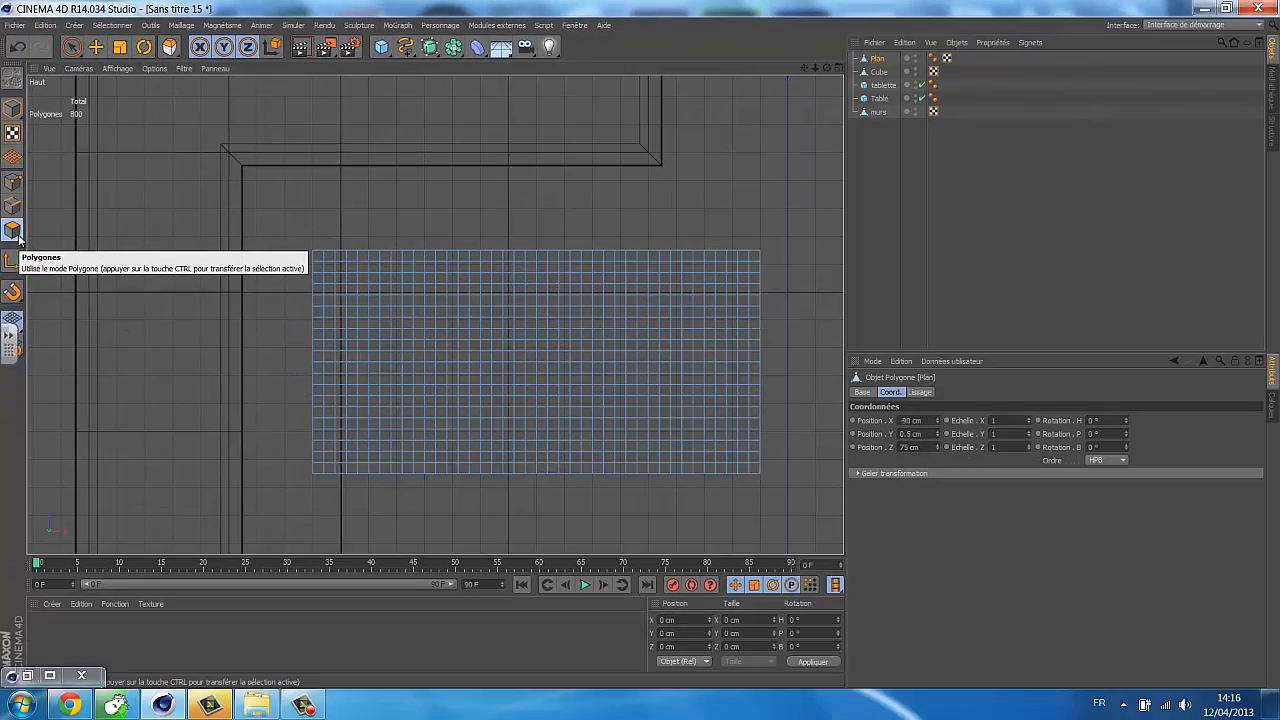
# Step: Activate the Pinceau brush tool for the rug plane and set its radius to 50 cm
pyautogui.press('m')
pyautogui.press('s')
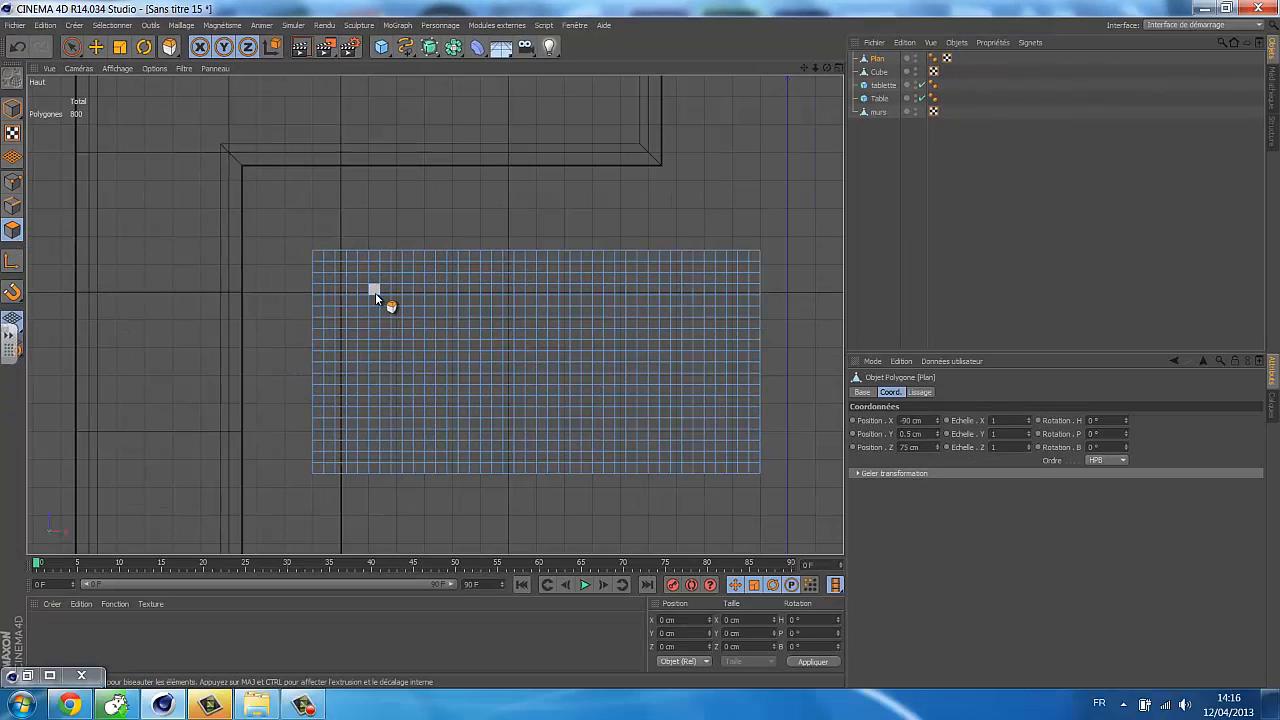
pyautogui.press('m')
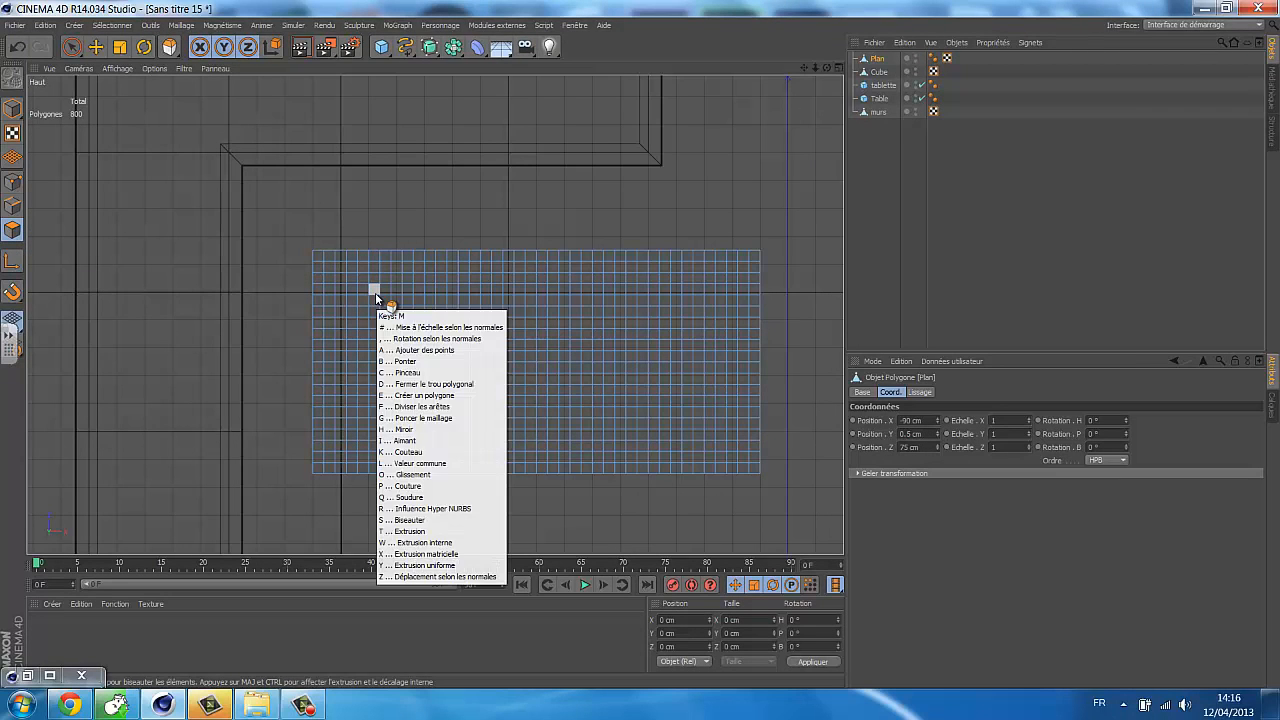
pyautogui.press('c')
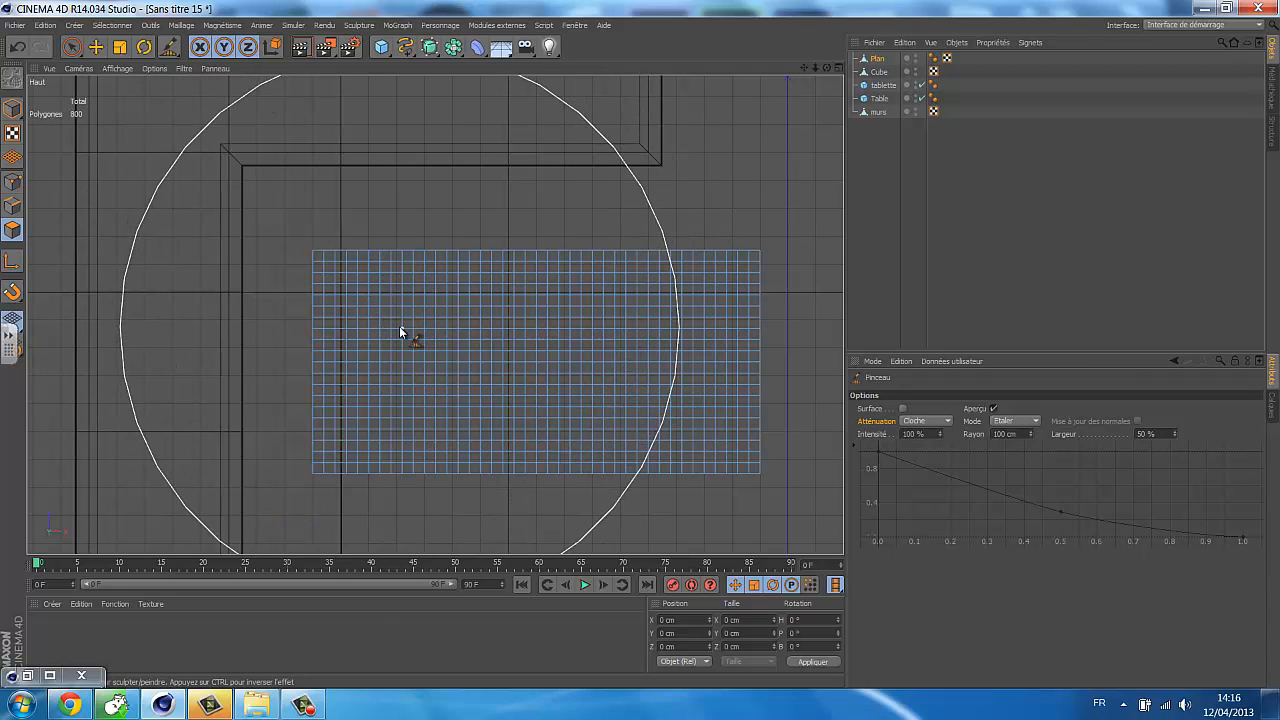
pyautogui.doubleClick(1016, 435)
pyautogui.write('50')
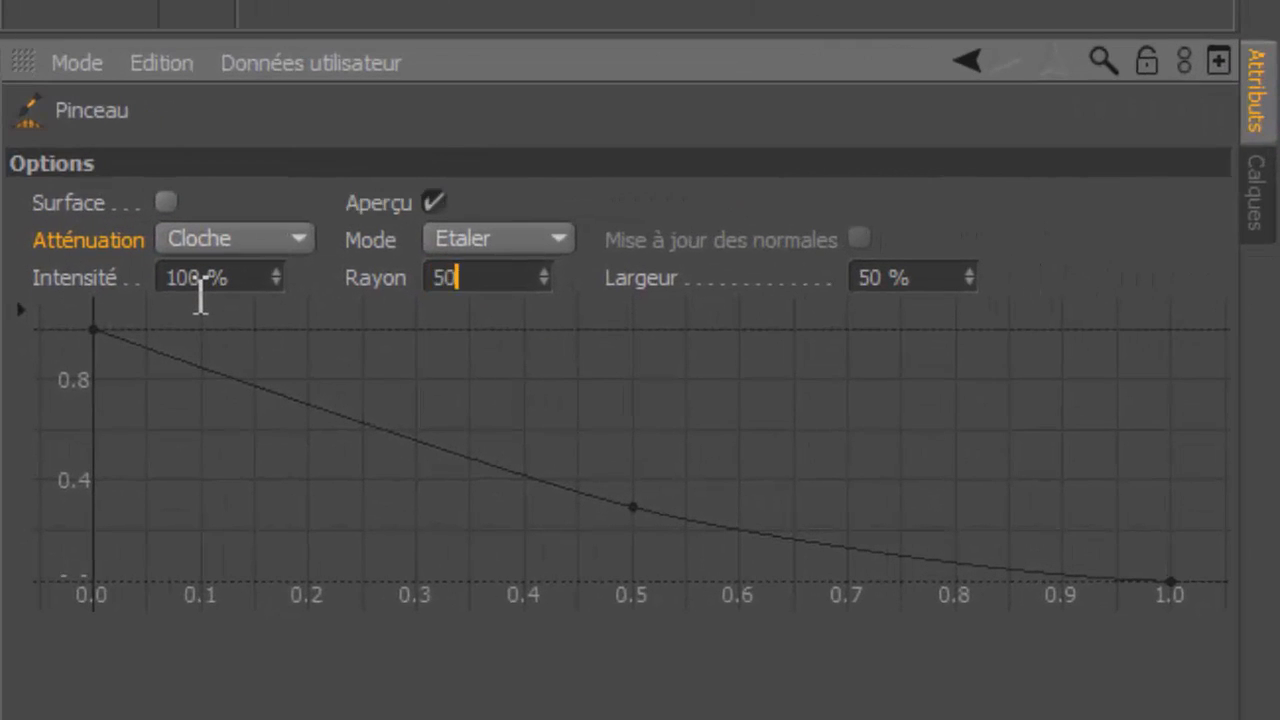
pyautogui.press('Return')
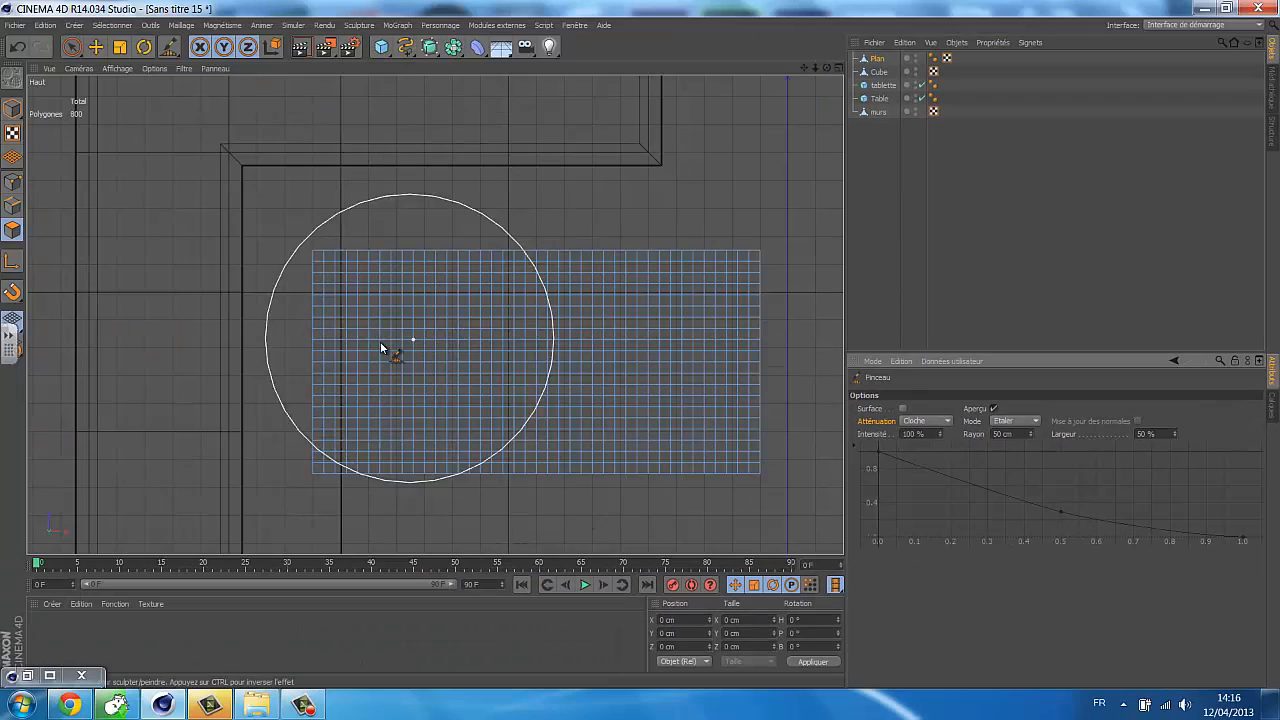
# Step: Brush the plane's long and short edges in the top view to give the rug a wavy, irregular outline
pyautogui.moveTo(381, 348)
pyautogui.mouseDown()
pyautogui.moveTo(346, 323)
pyautogui.moveTo(340, 294)
pyautogui.moveTo(341, 305)
pyautogui.moveTo(485, 304)
pyautogui.moveTo(485, 287)
pyautogui.moveTo(621, 270)
pyautogui.moveTo(640, 471)
pyautogui.moveTo(646, 443)
pyautogui.mouseUp()
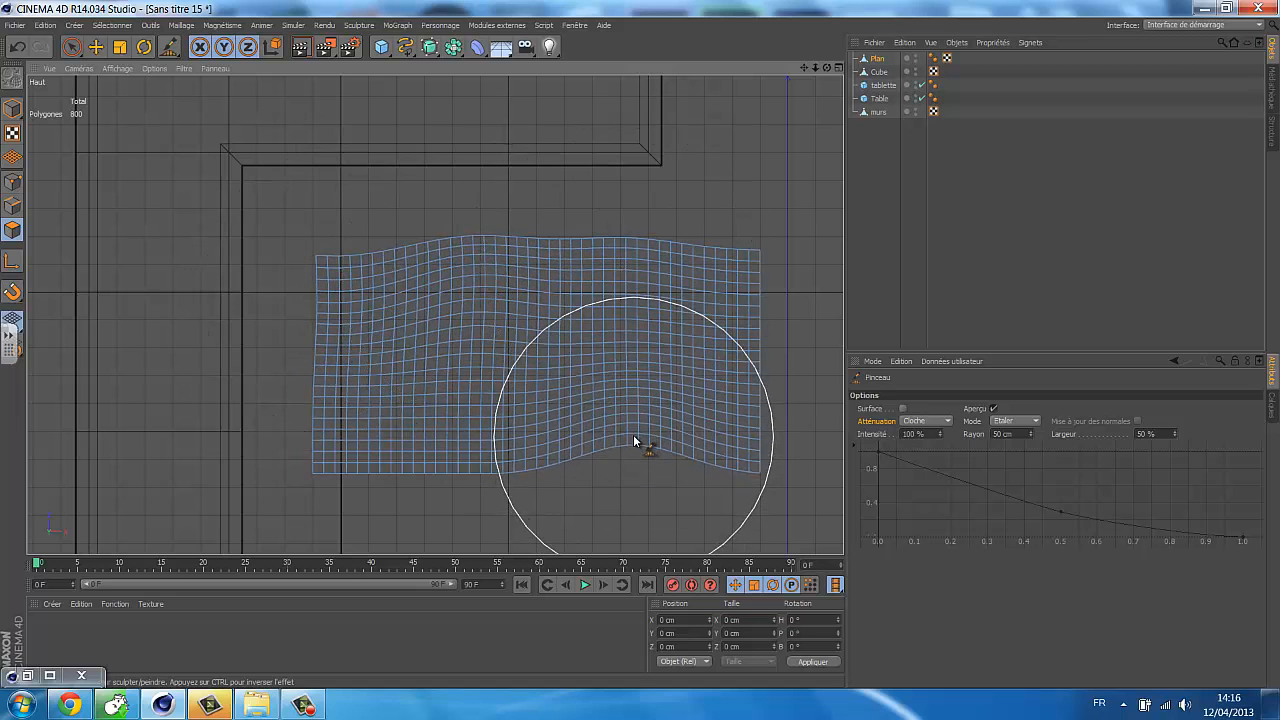
pyautogui.moveTo(422, 482)
pyautogui.mouseDown()
pyautogui.moveTo(429, 451)
pyautogui.moveTo(749, 394)
pyautogui.moveTo(764, 387)
pyautogui.moveTo(760, 349)
pyautogui.mouseUp()
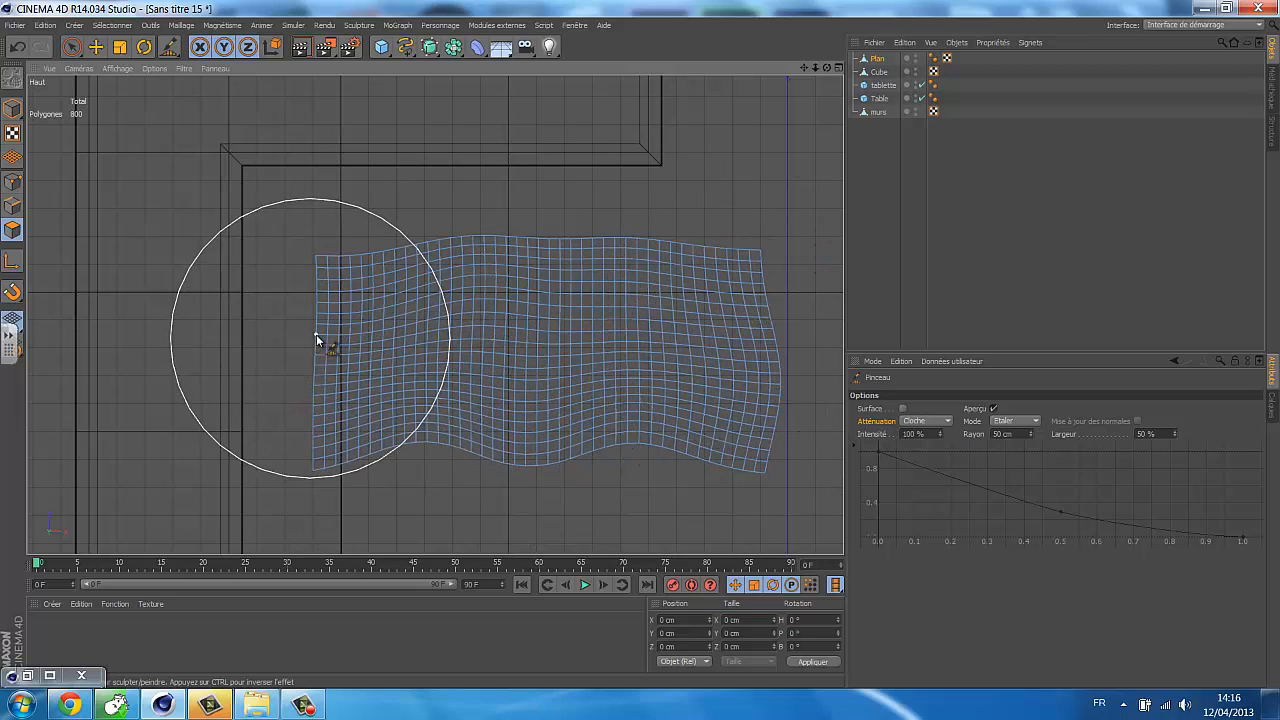
pyautogui.moveTo(320, 337); pyautogui.dragTo(303, 329)
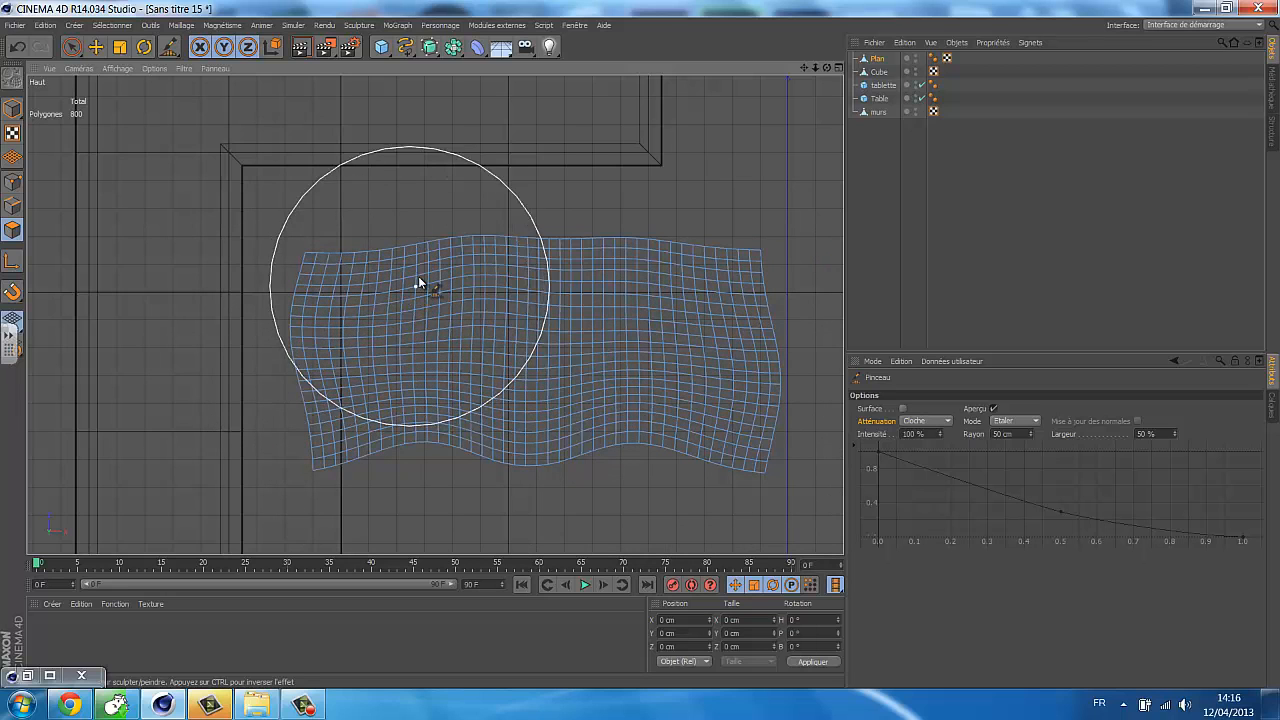
pyautogui.moveTo(629, 257); pyautogui.dragTo(629, 290)
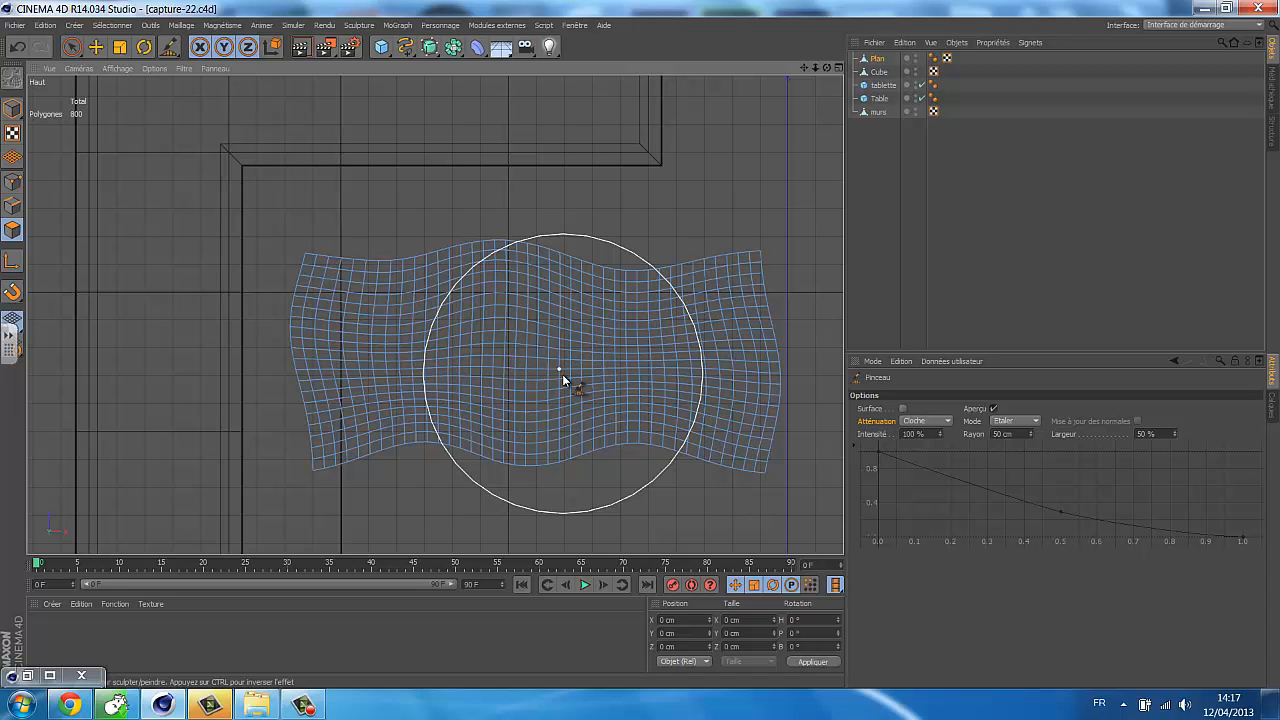
# Step: In the perspective view, crumple all points of the rug with Valeur commune, using Froissement [selon les normales] on XYZ at 1 cm
pyautogui.press('F1')
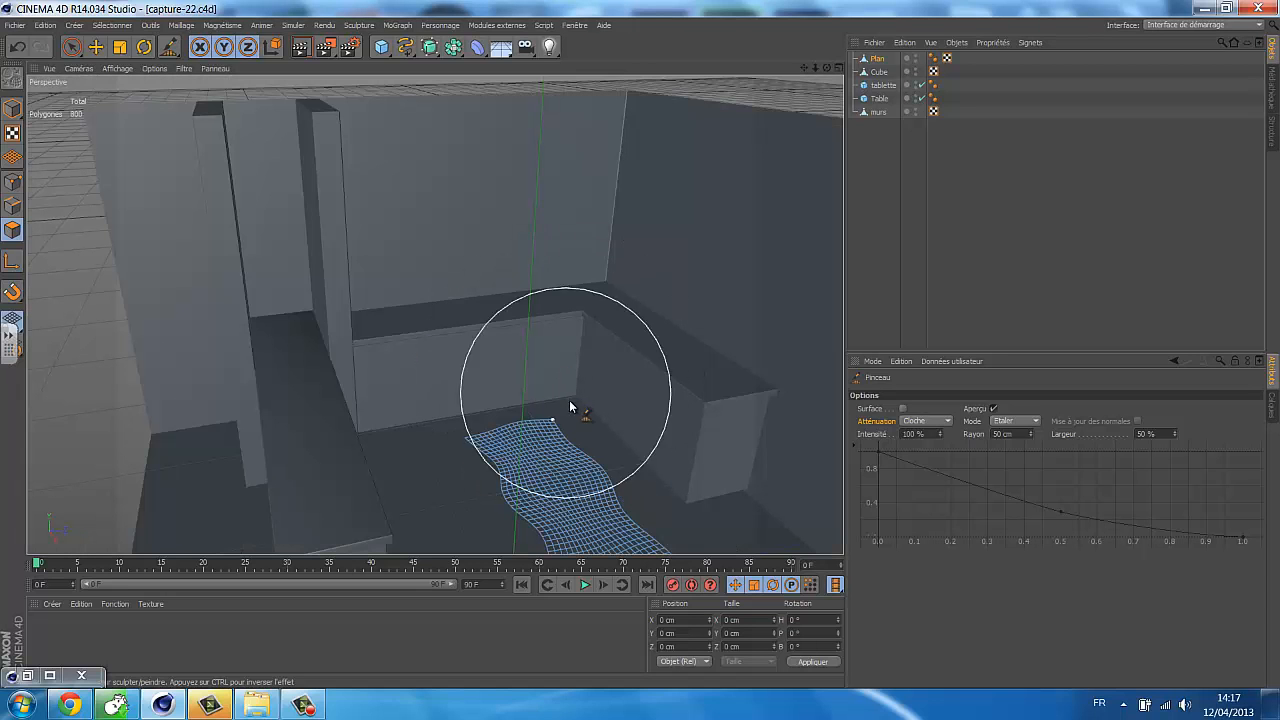
pyautogui.moveTo(588, 465)
pyautogui.keyDown('alt'); pyautogui.mouseDown()
pyautogui.moveTo(534, 373)
pyautogui.moveTo(714, 486)
pyautogui.mouseUp(); pyautogui.keyUp('alt')
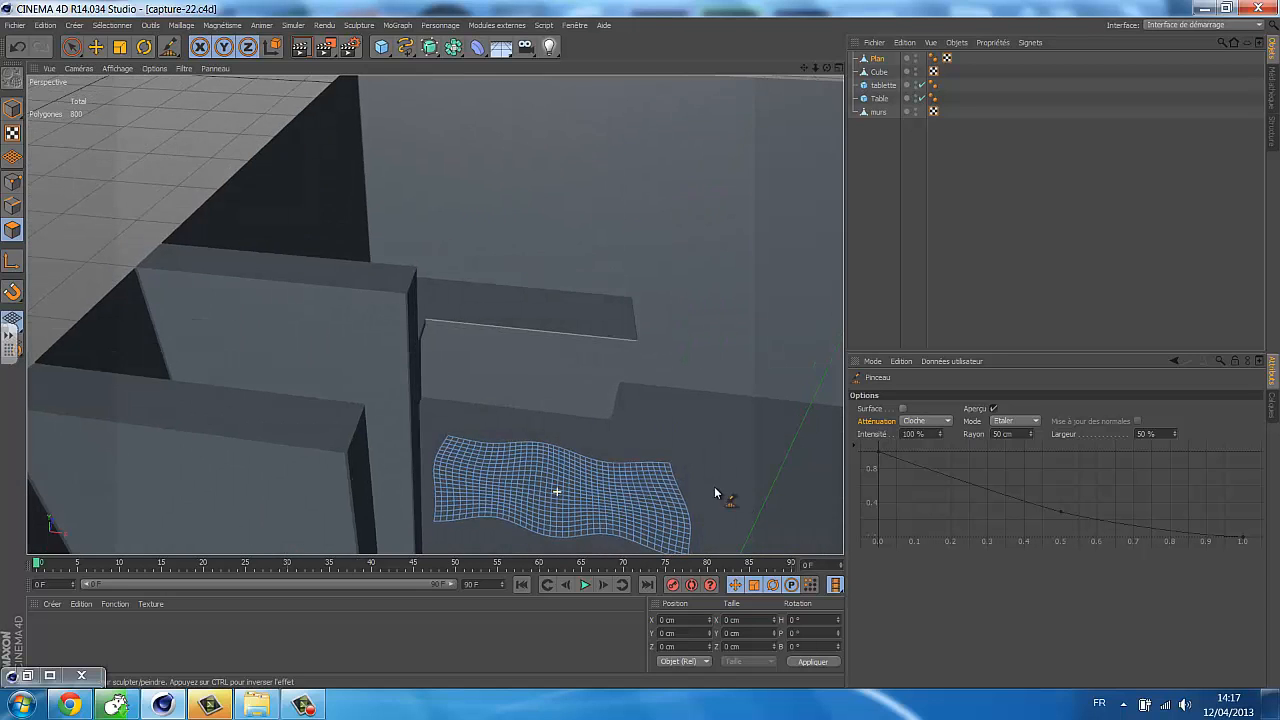
pyautogui.moveTo(623, 509)
pyautogui.keyDown('alt'); pyautogui.mouseDown()
pyautogui.moveTo(546, 349)
pyautogui.moveTo(563, 294)
pyautogui.moveTo(534, 351)
pyautogui.moveTo(547, 286)
pyautogui.mouseUp(); pyautogui.keyUp('alt')
pyautogui.scroll(5, 547, 286)
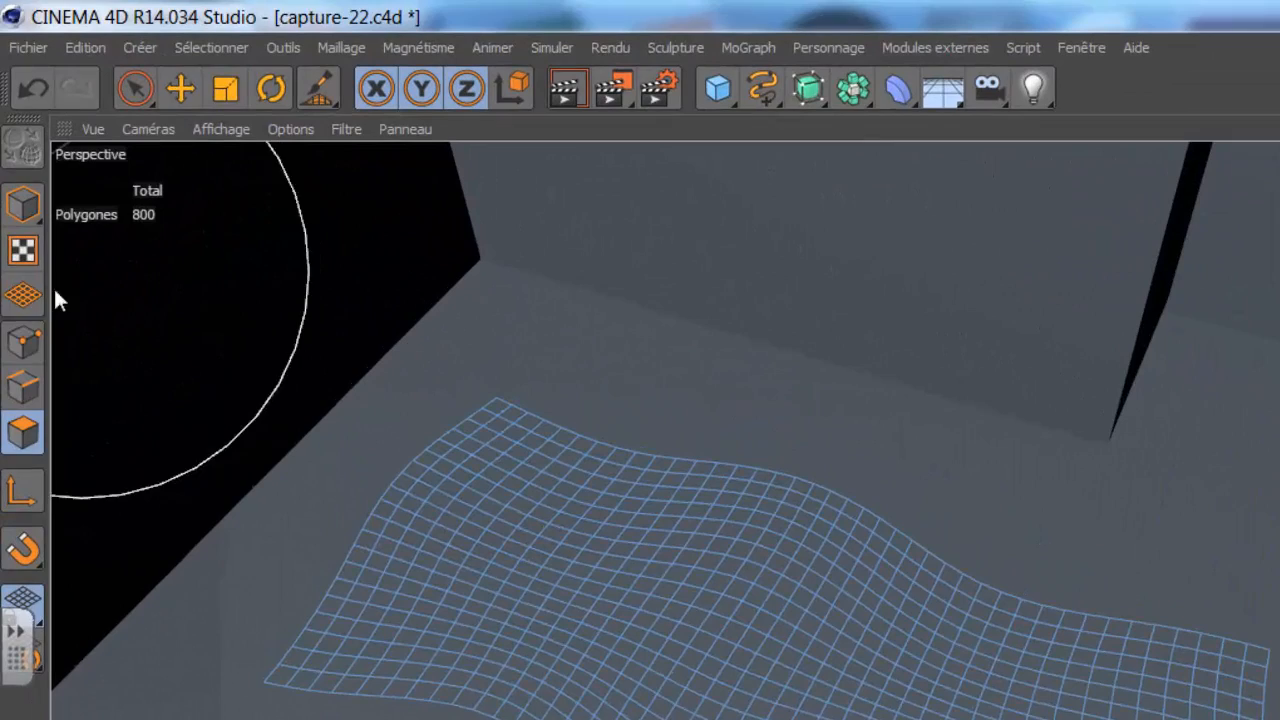
pyautogui.click(22, 342)
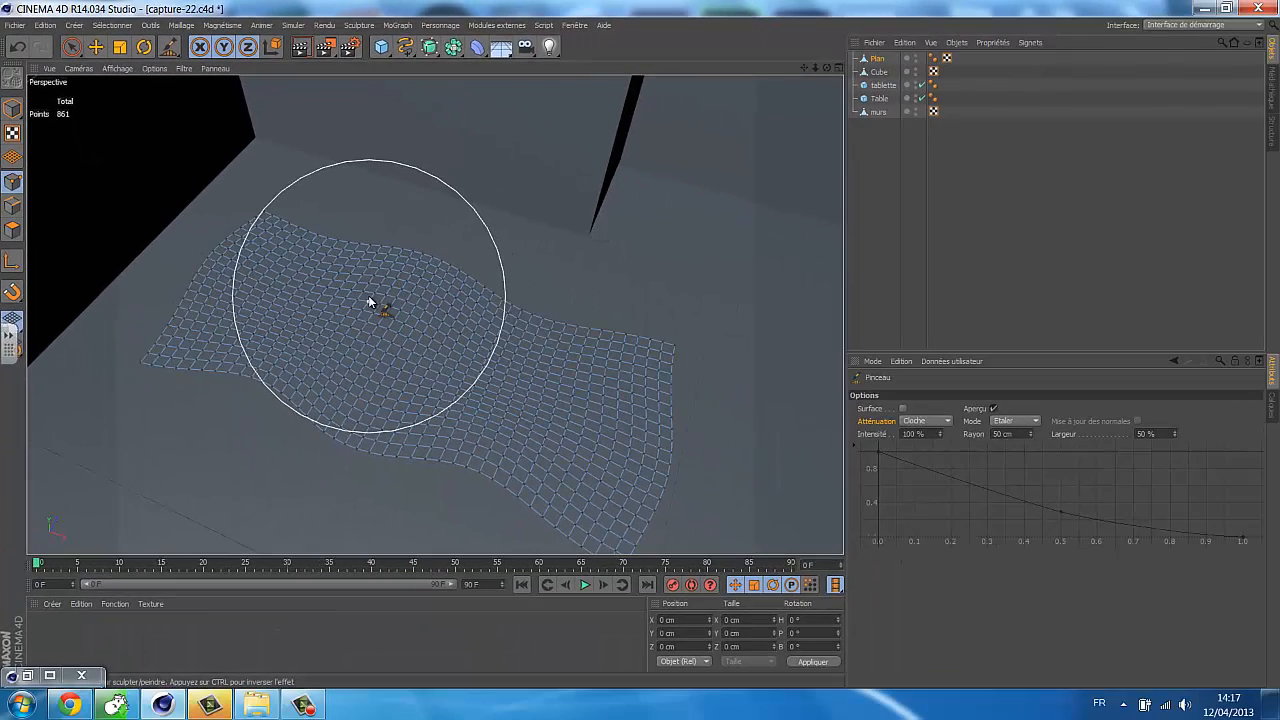
pyautogui.hotkey('ctrl', 'a')
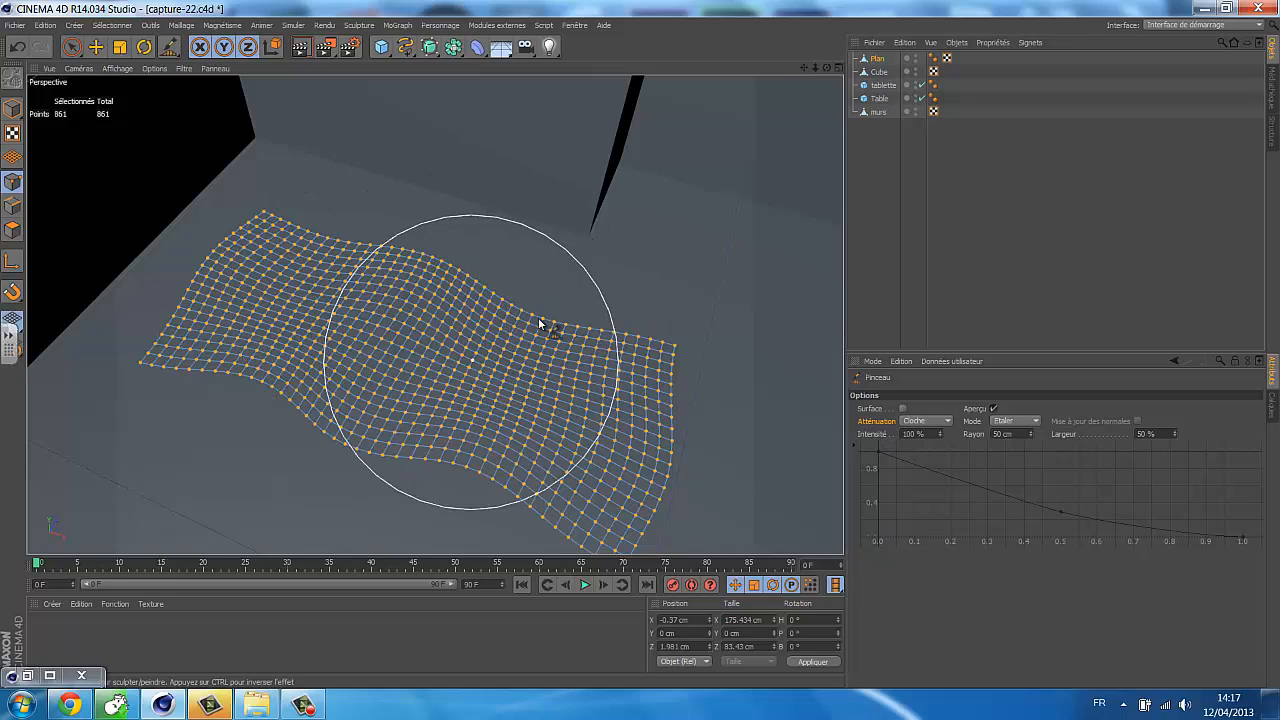
pyautogui.rightClick(449, 305)
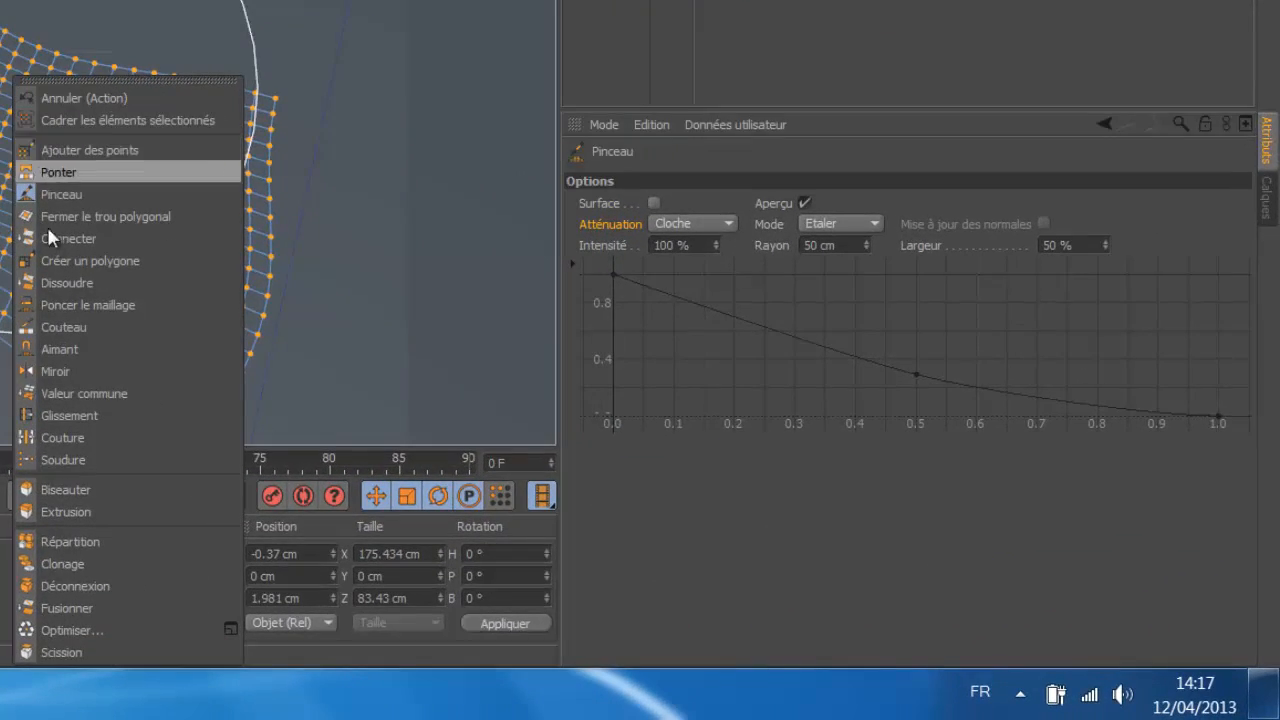
pyautogui.click(159, 393)
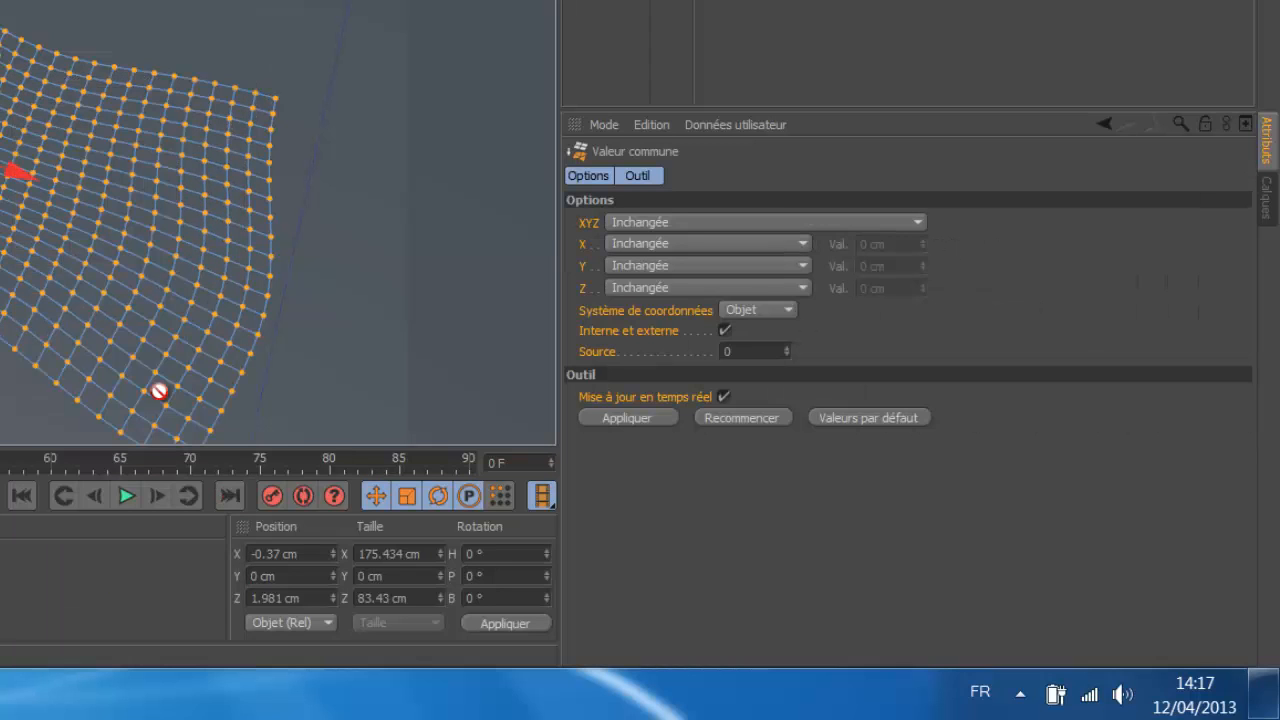
pyautogui.click(656, 221)
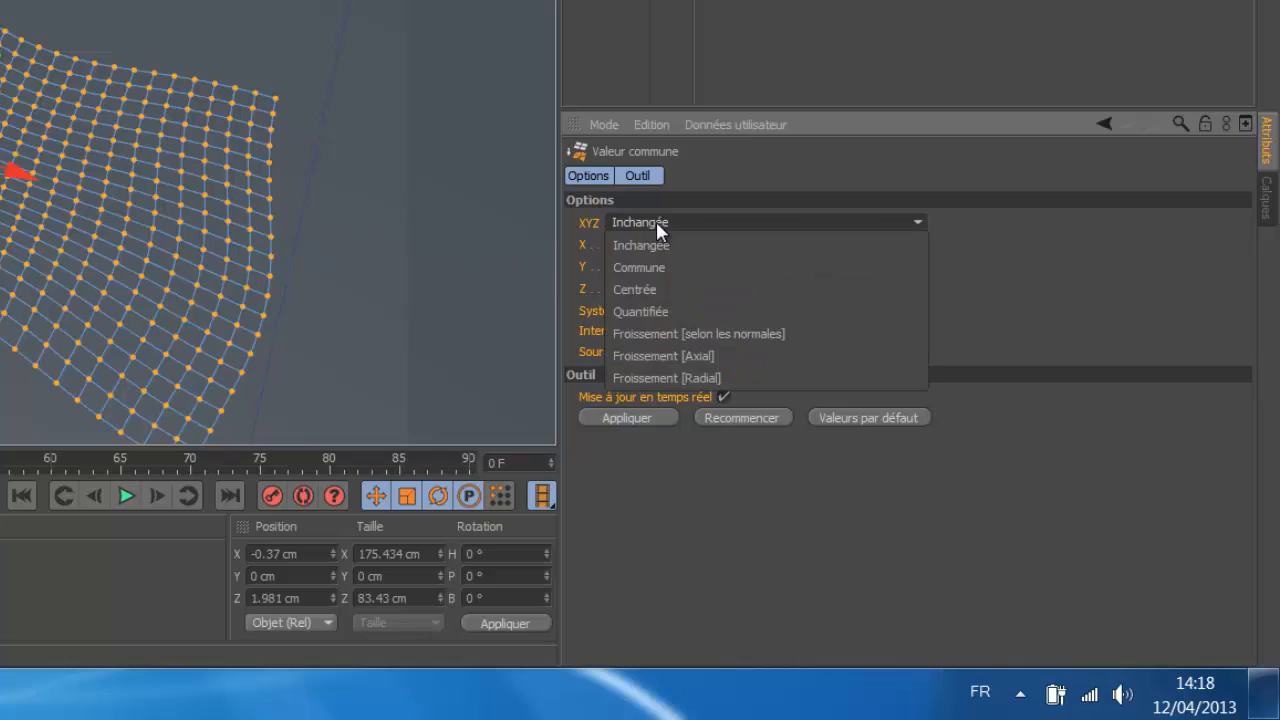
pyautogui.click(688, 333)
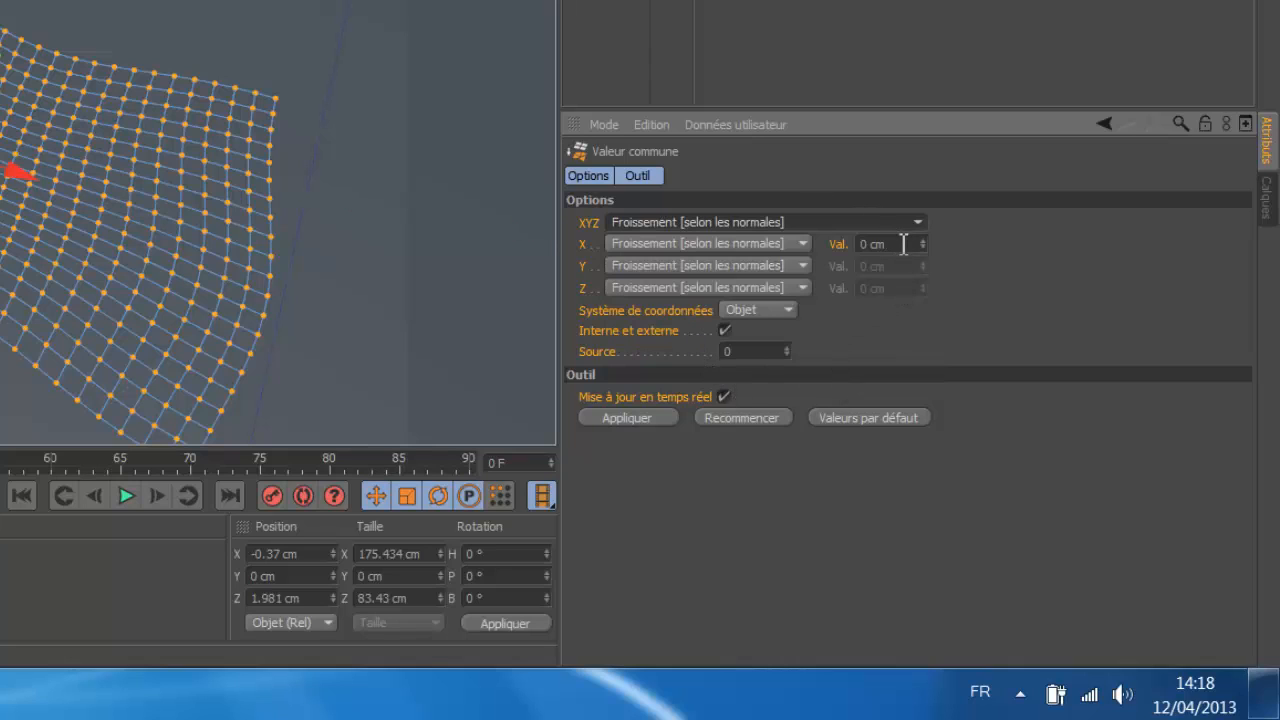
pyautogui.moveTo(904, 244); pyautogui.dragTo(828, 245)
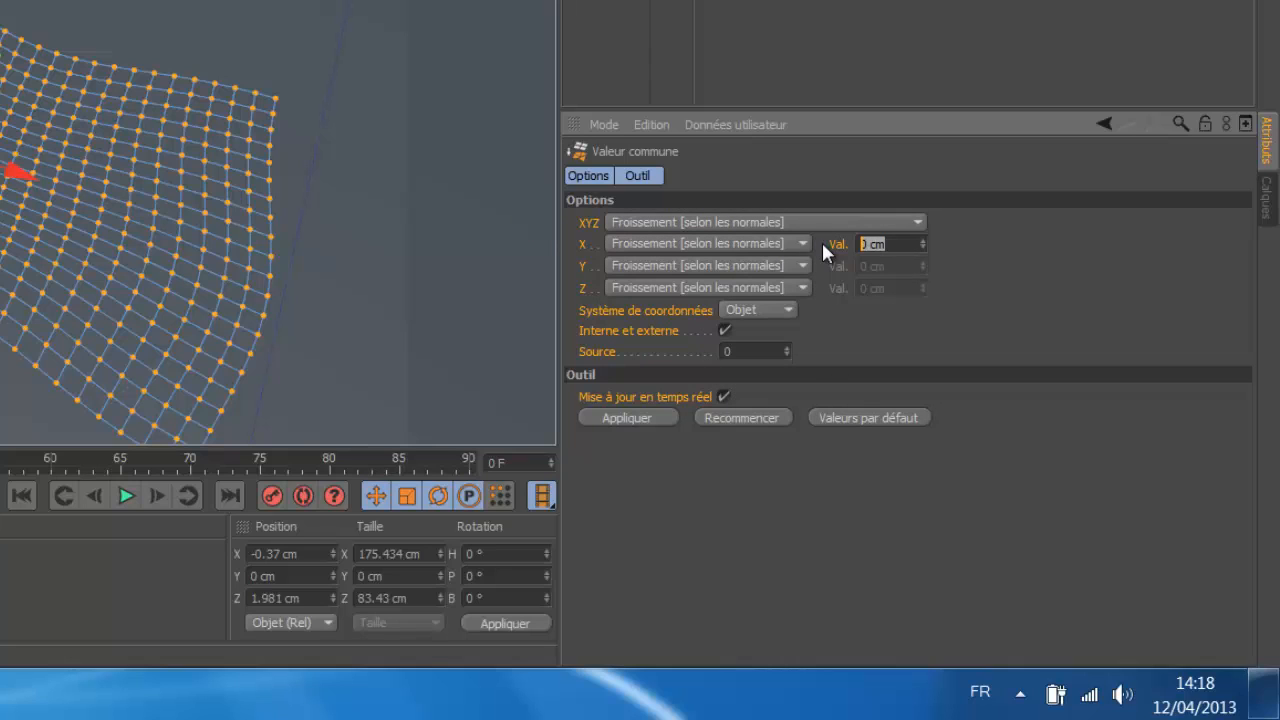
pyautogui.write('1')
pyautogui.press('Return')
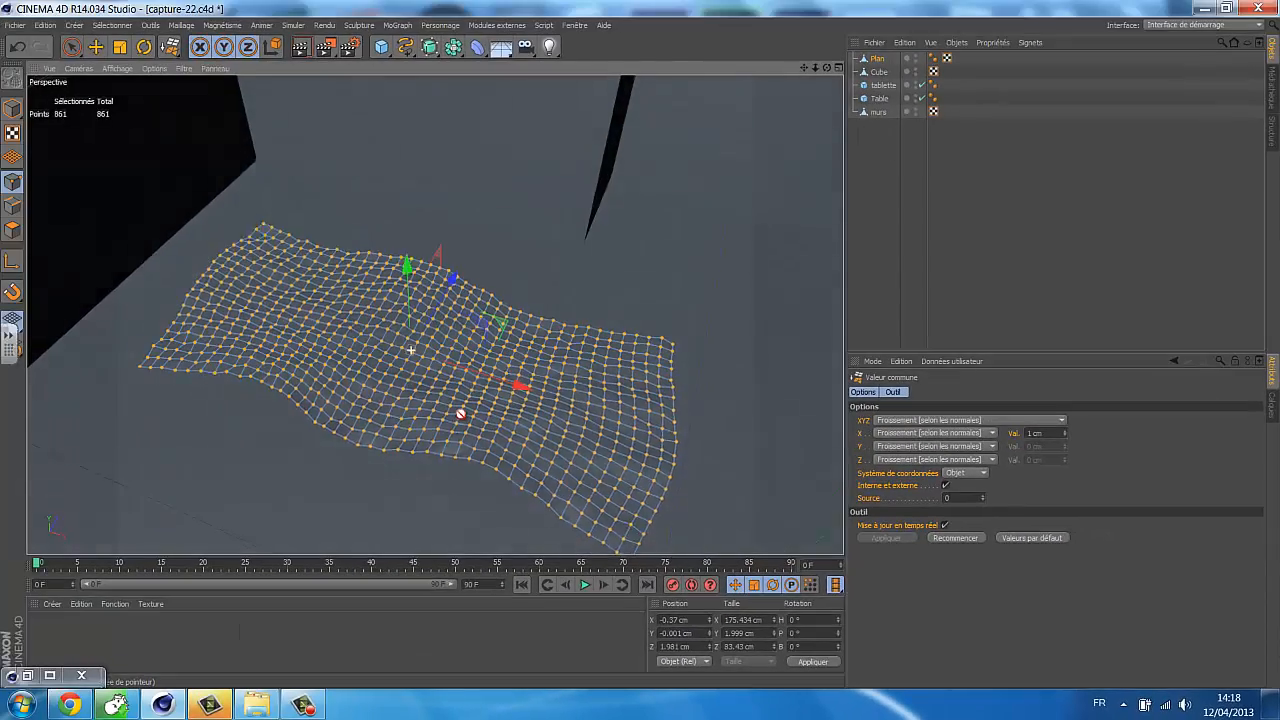
# Step: Try a crumple value of 10 cm on the rug's points and set it back to 1 cm
pyautogui.scroll(5, 465, 412)
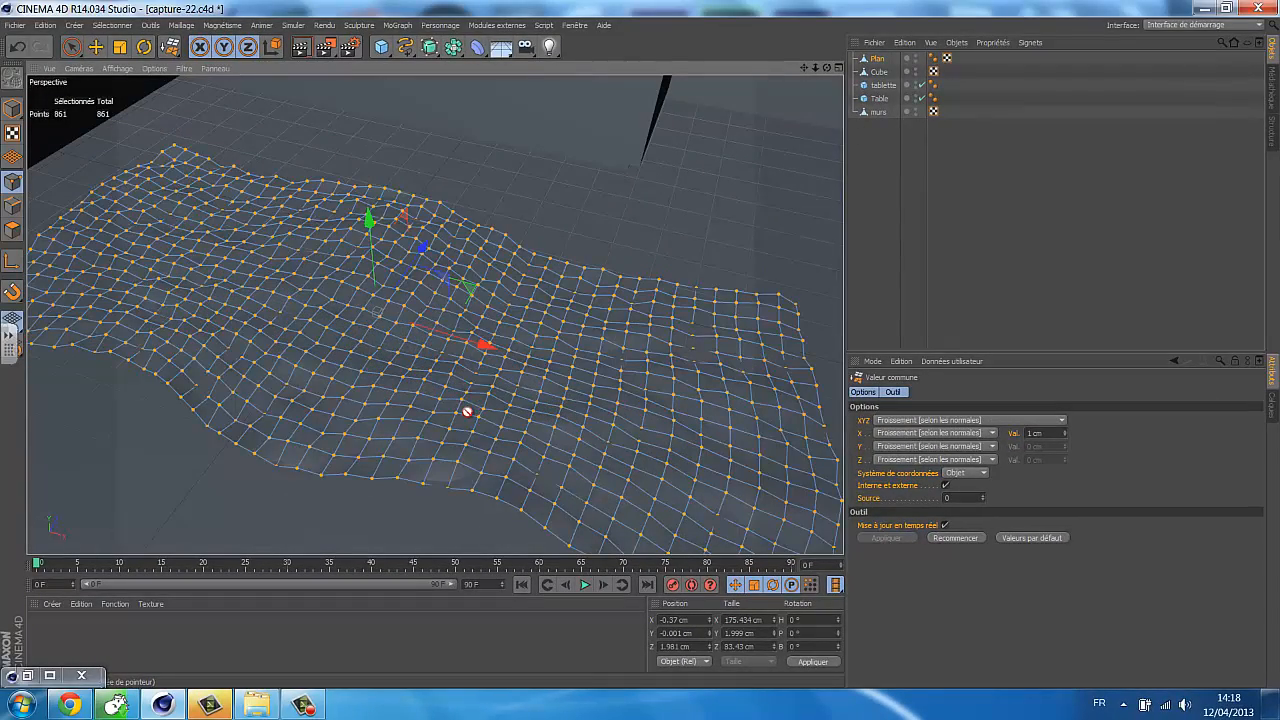
pyautogui.moveTo(1048, 432); pyautogui.dragTo(1013, 437)
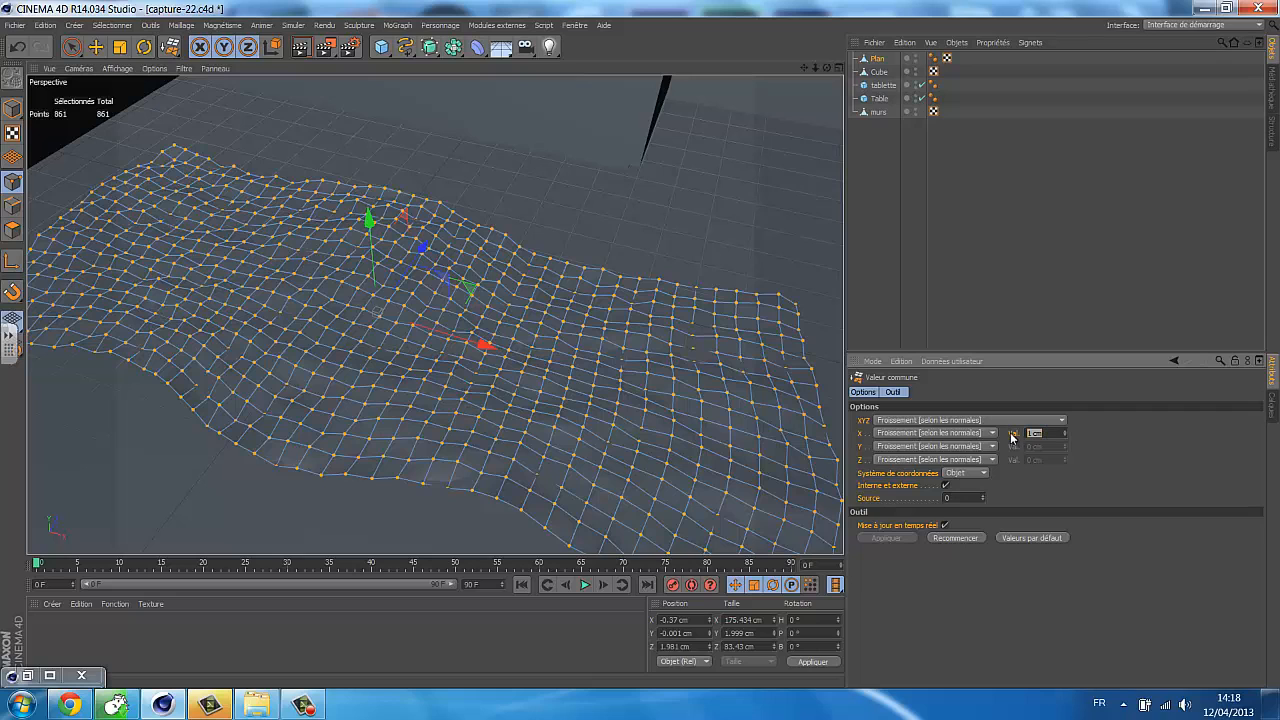
pyautogui.write('10')
pyautogui.press('Return')
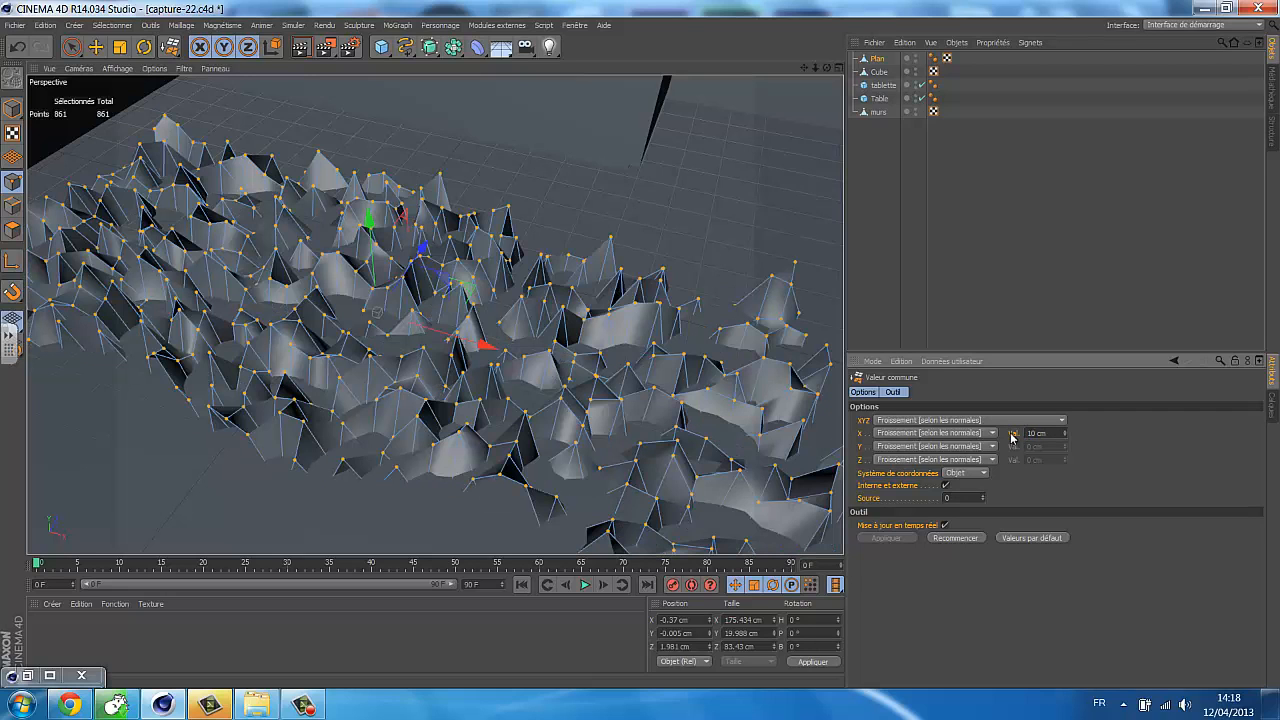
pyautogui.moveTo(1056, 437); pyautogui.dragTo(1020, 440)
pyautogui.write('1')
pyautogui.press('Return')
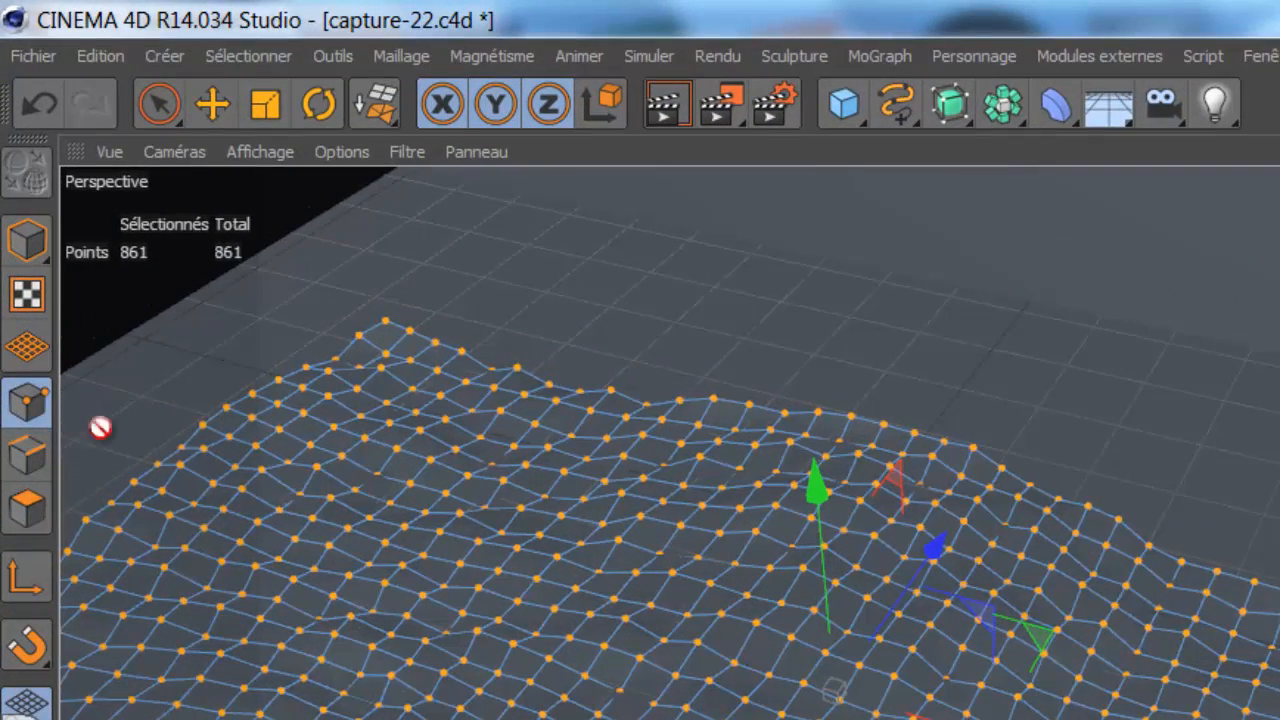
# Step: Select all of the rug's polygons and smooth them with Poncer le maillage at a percentage of 70 %
pyautogui.click(41, 512)
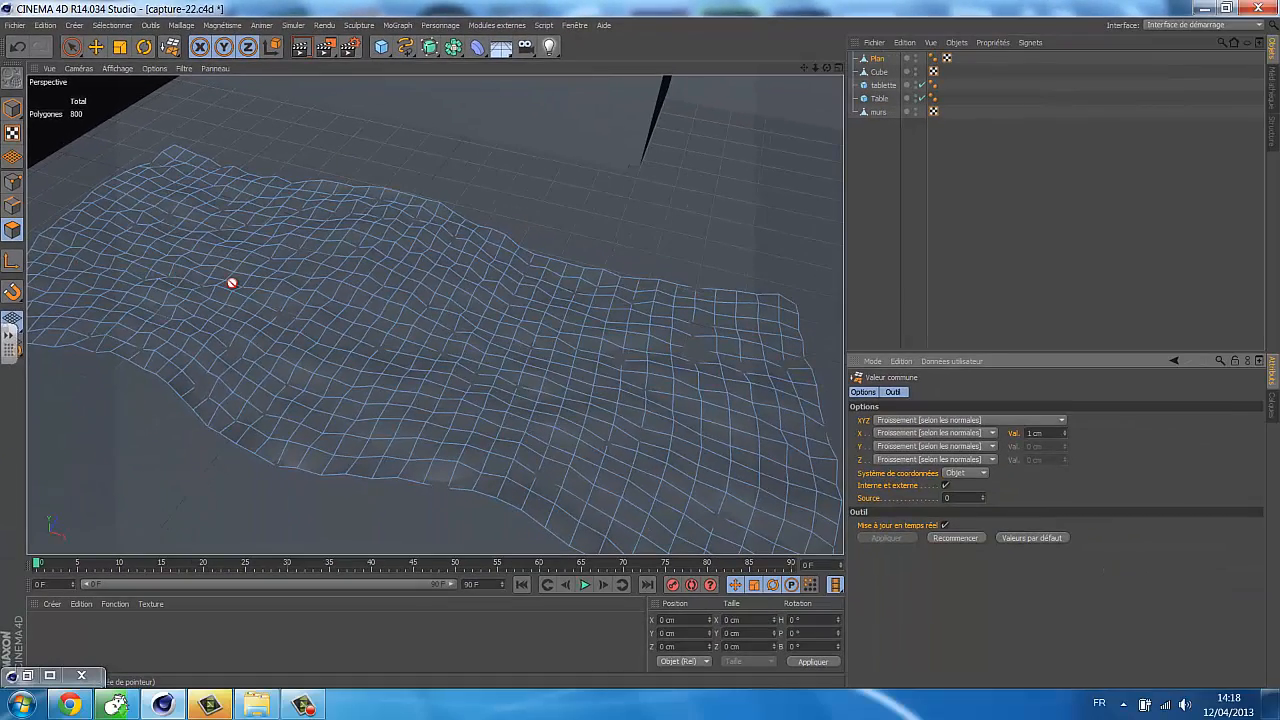
pyautogui.hotkey('ctrl', 'a')
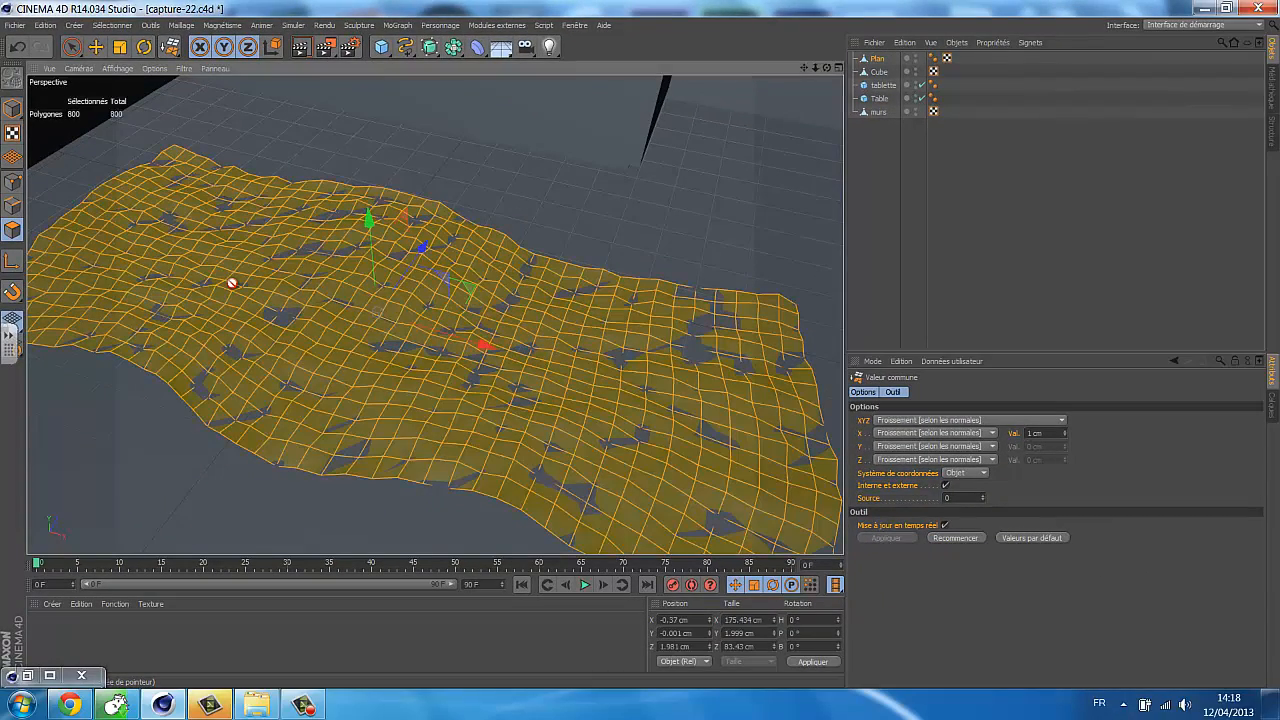
pyautogui.rightClick(643, 328)
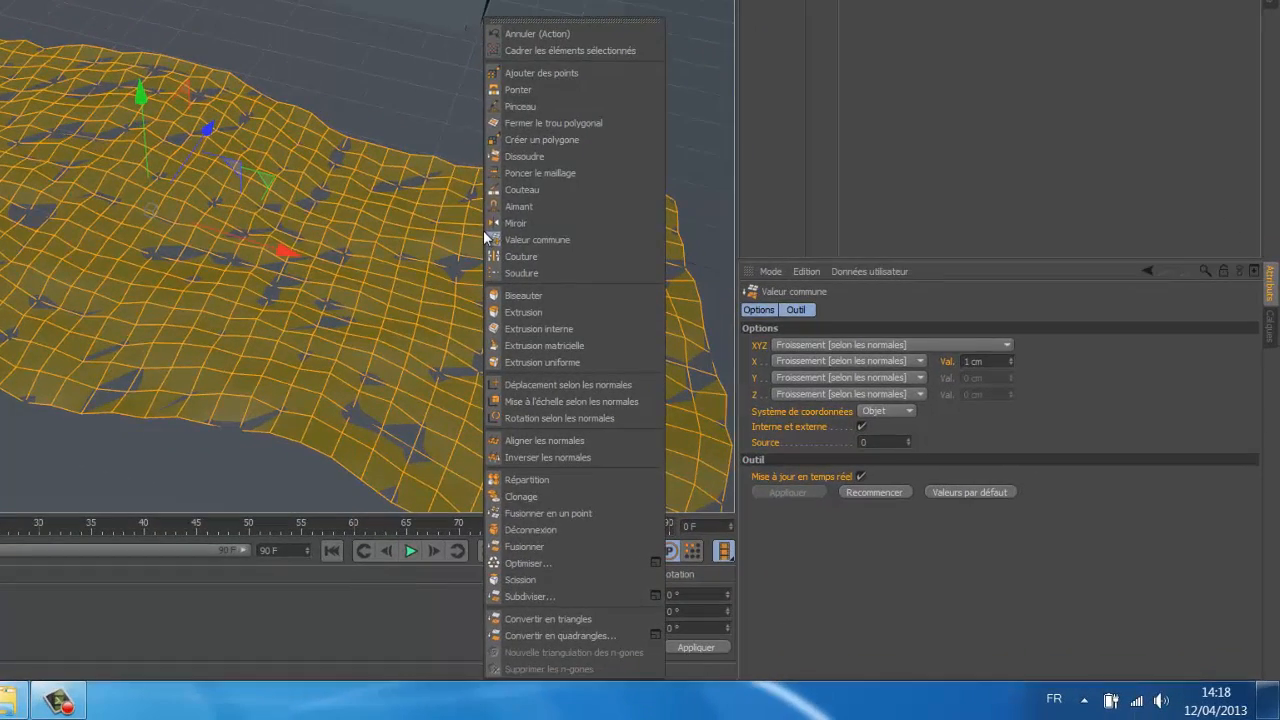
pyautogui.click(541, 171)
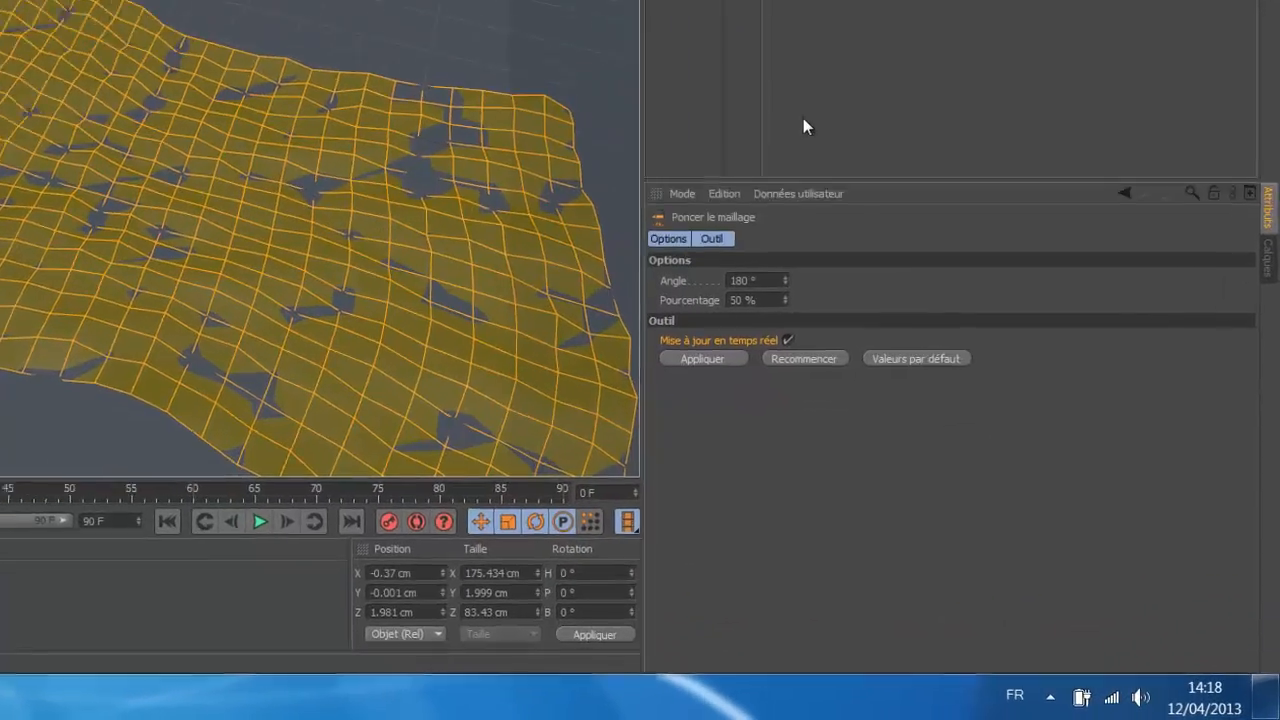
pyautogui.moveTo(758, 305); pyautogui.dragTo(731, 307)
pyautogui.write('9')
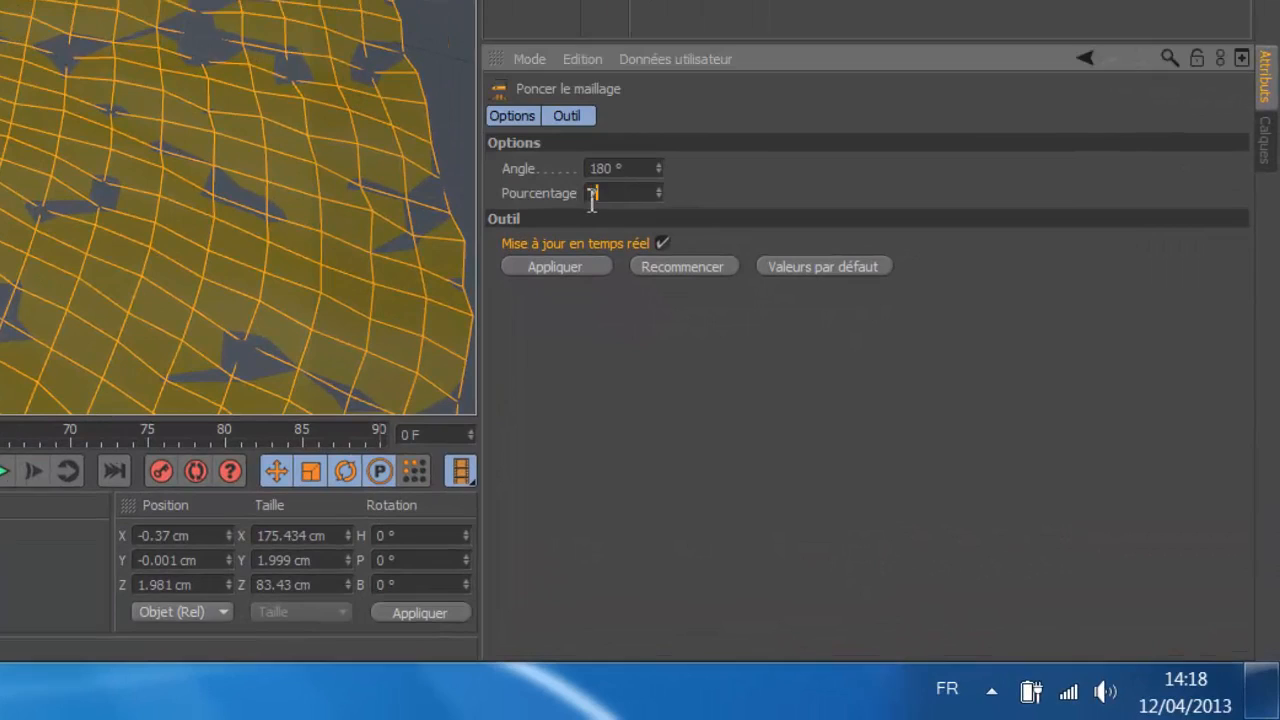
pyautogui.write('0')
pyautogui.press('Return')
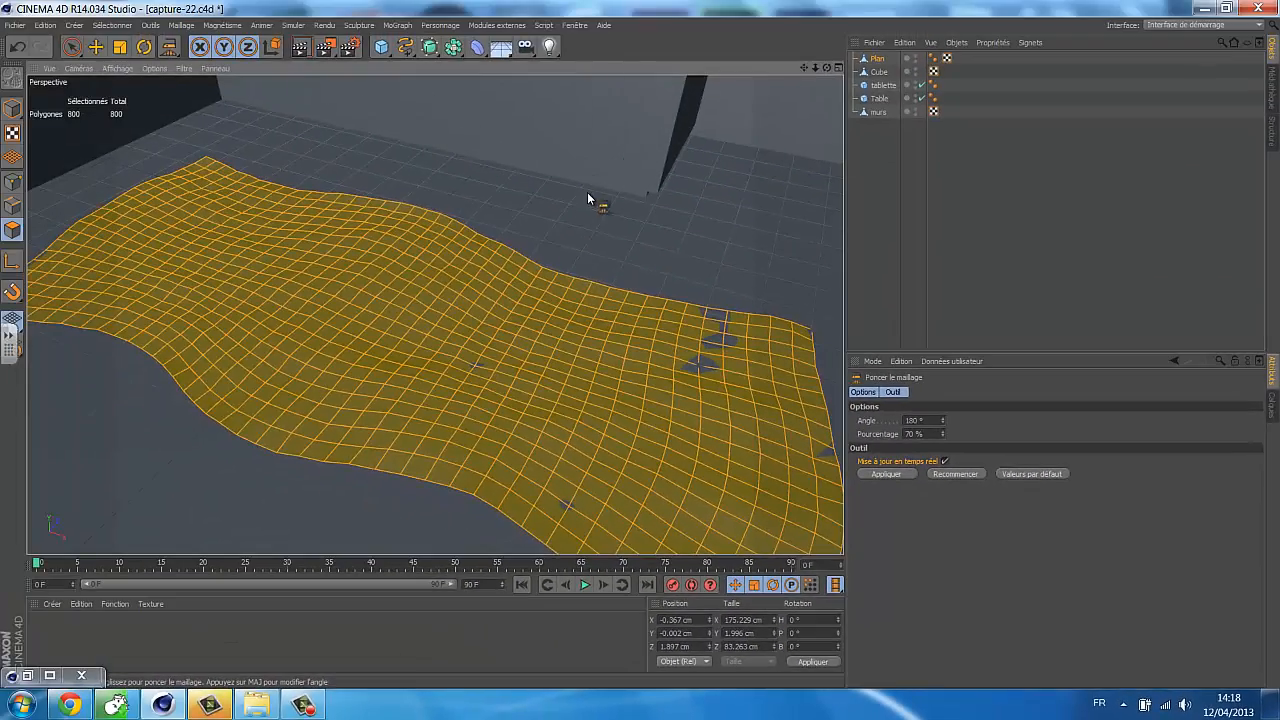
pyautogui.click(588, 193)
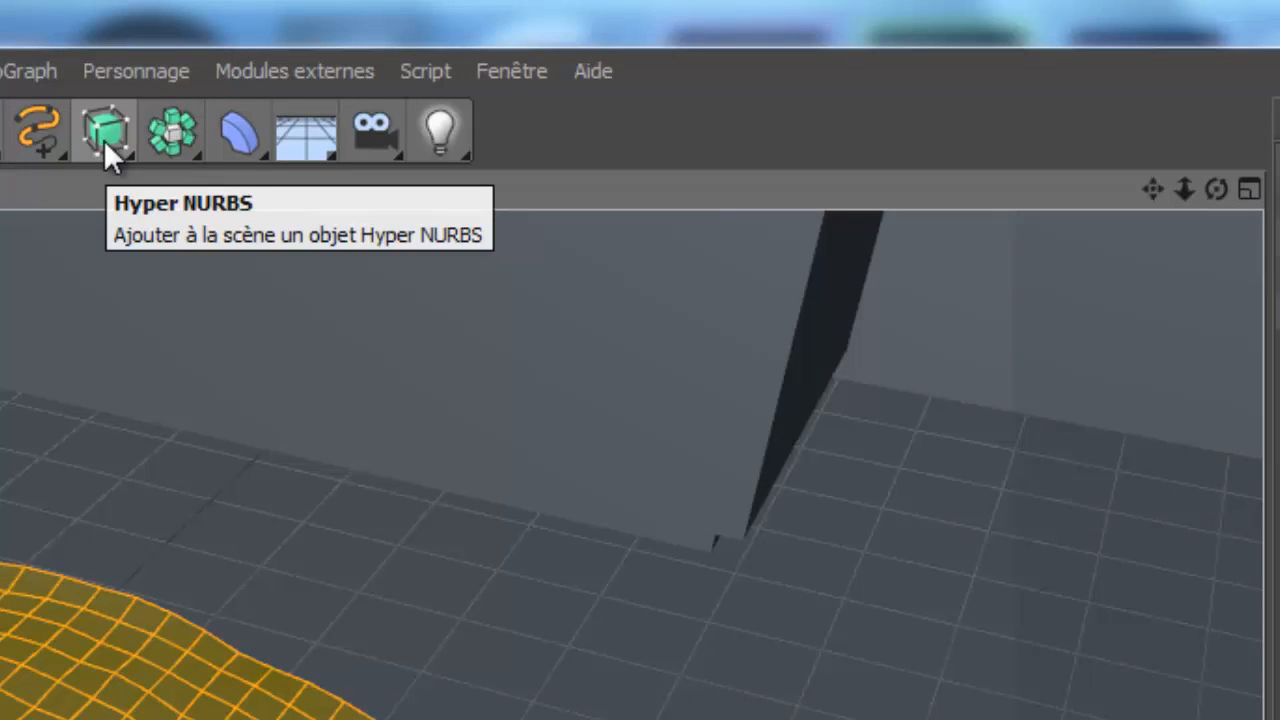
# Step: Add a Hyper NURBS object as parent of the plane and render the perspective view to check the rug
pyautogui.keyDown('alt'); pyautogui.click(104, 140); pyautogui.keyUp('alt')
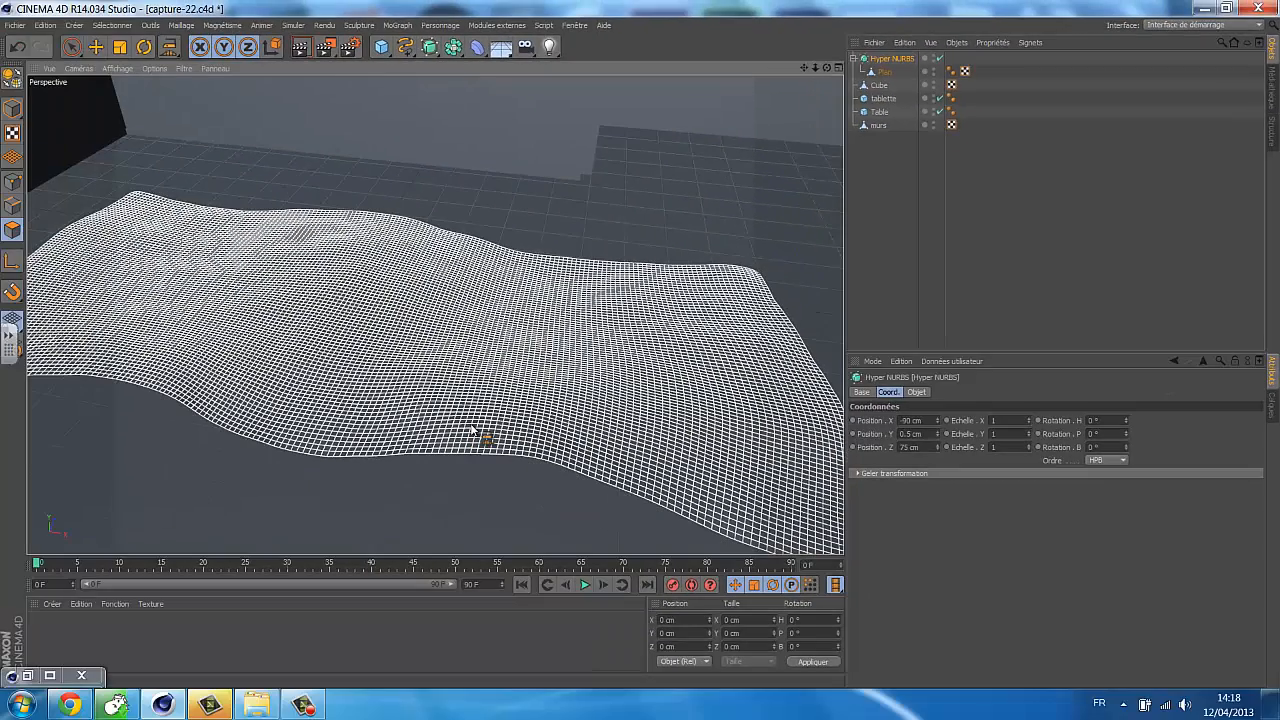
pyautogui.hotkey('ctrl', 'r')
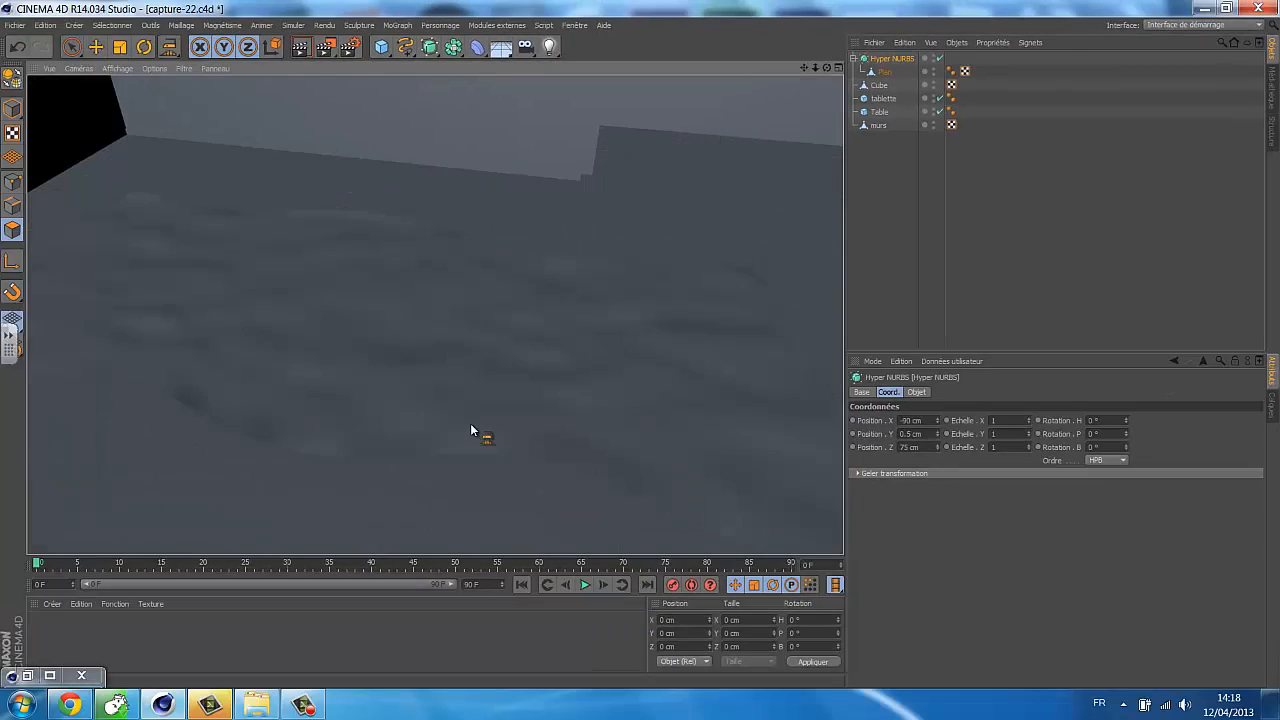
pyautogui.scroll(-3, 470, 424)
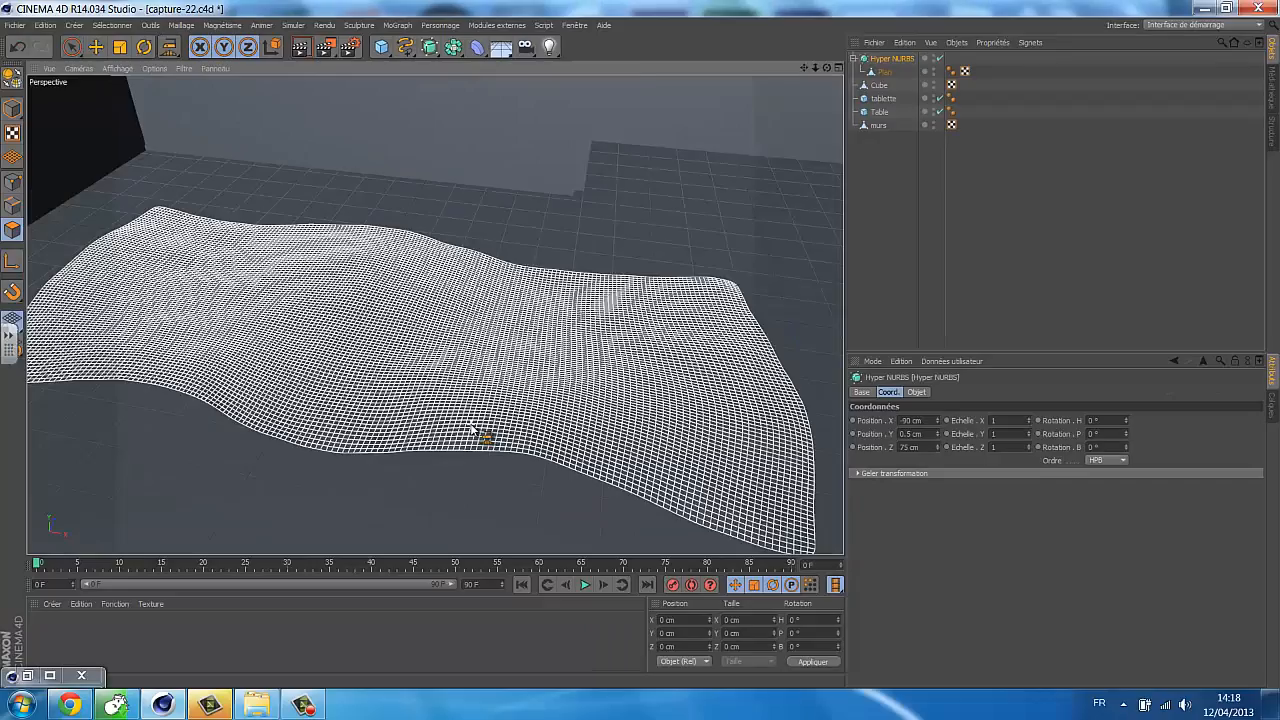
pyautogui.scroll(3, 470, 424)
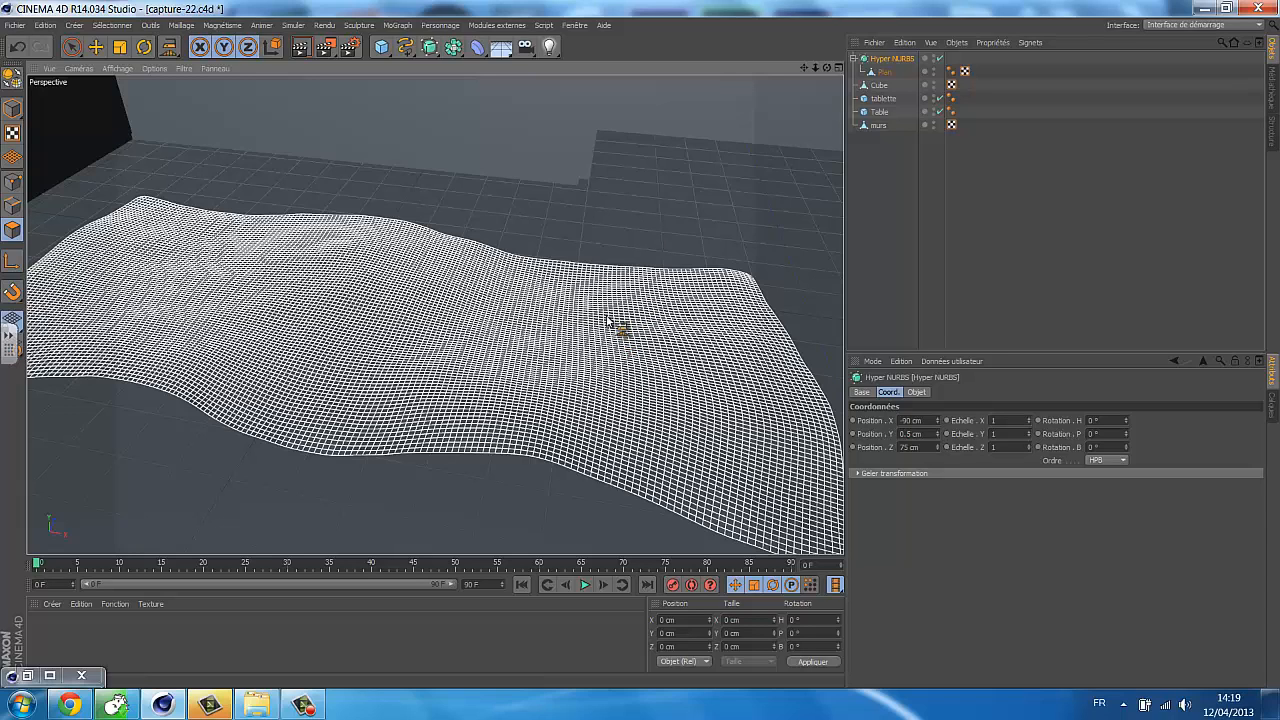
# Step: Extrude all of the rug plane's polygons by about 0.34 cm
pyautogui.hotkey('ctrl', 'r')
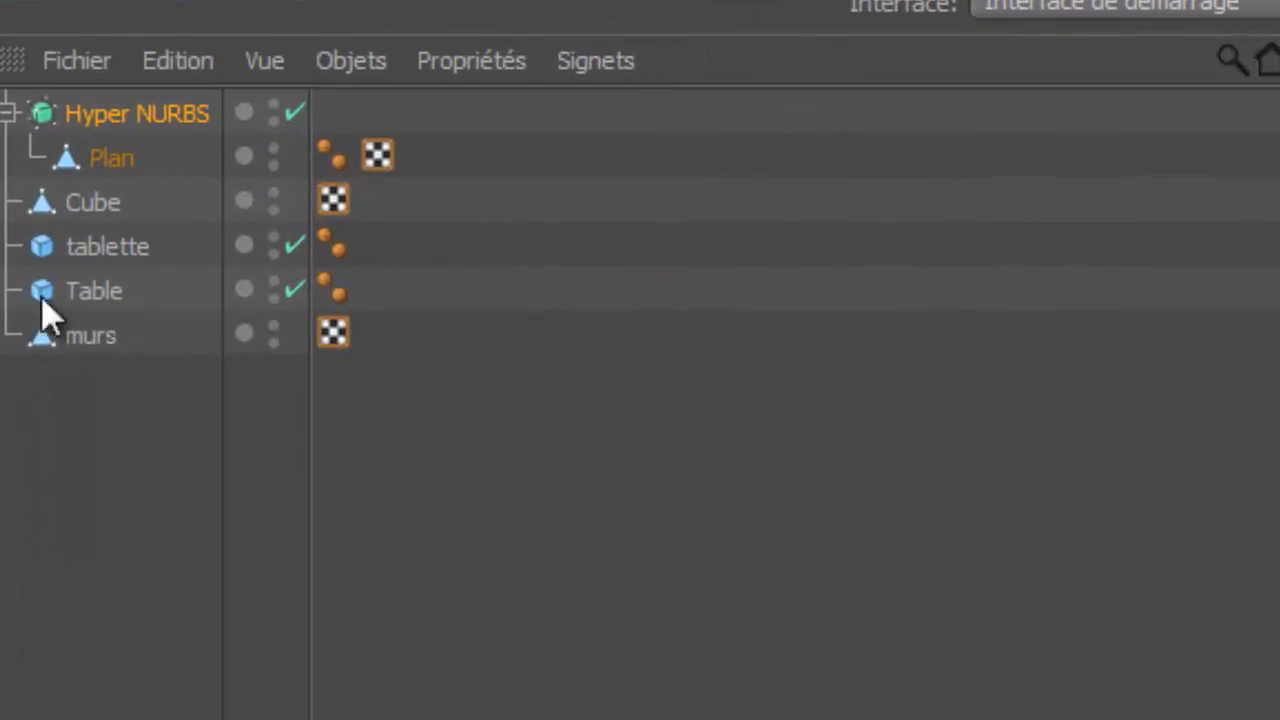
pyautogui.click(113, 160)
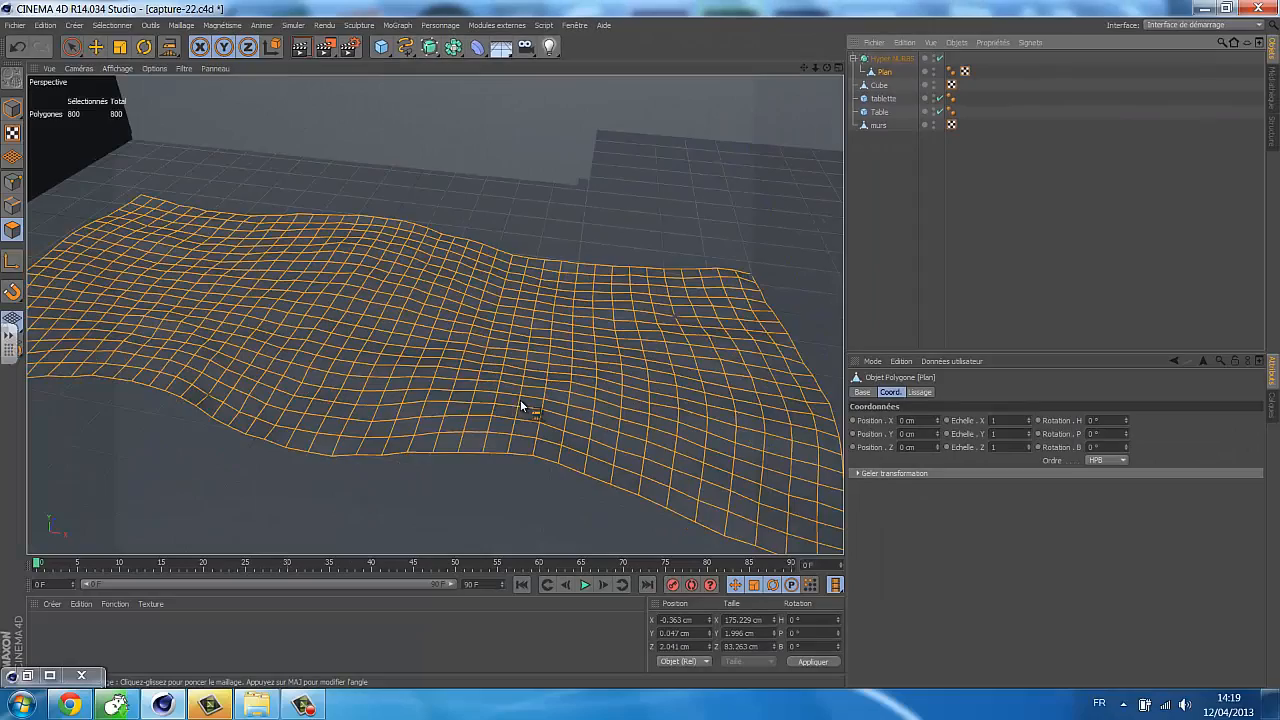
pyautogui.moveTo(520, 400)
pyautogui.keyDown('alt'); pyautogui.mouseDown()
pyautogui.moveTo(488, 385)
pyautogui.moveTo(521, 379)
pyautogui.mouseUp(); pyautogui.keyUp('alt')
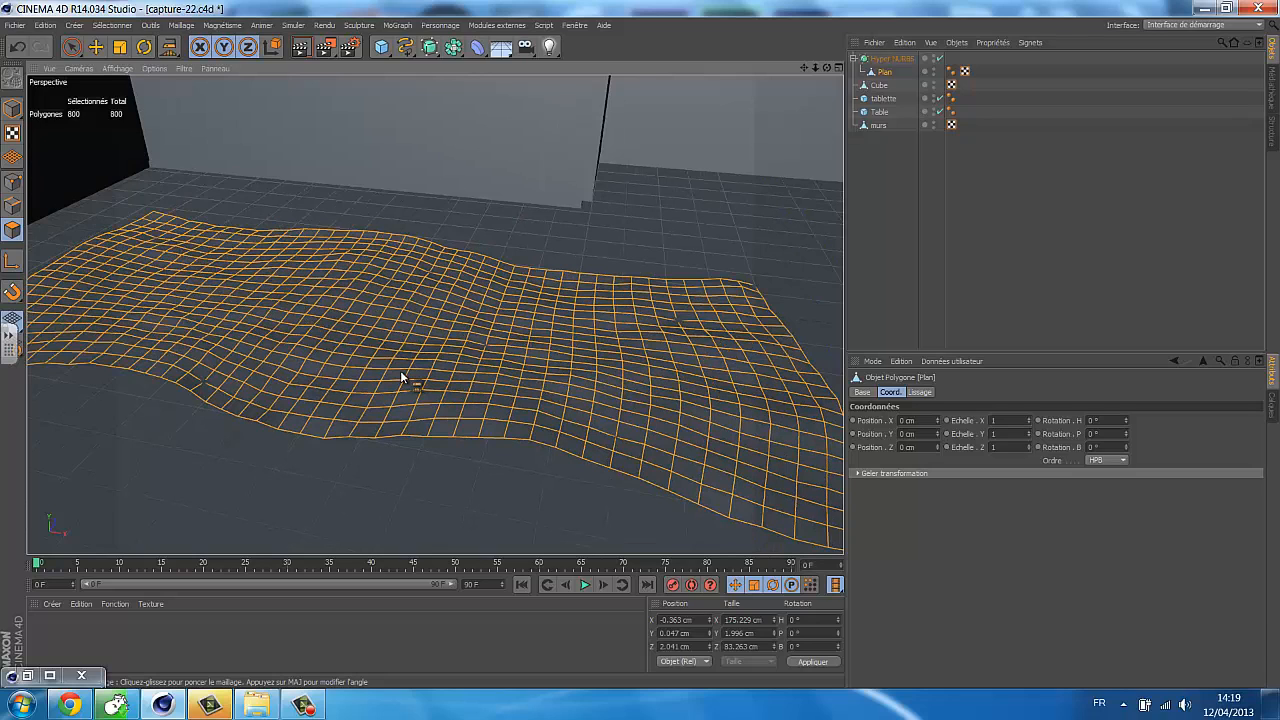
pyautogui.click(13, 232)
pyautogui.press('d')
pyautogui.moveTo(658, 205); pyautogui.dragTo(669, 257)
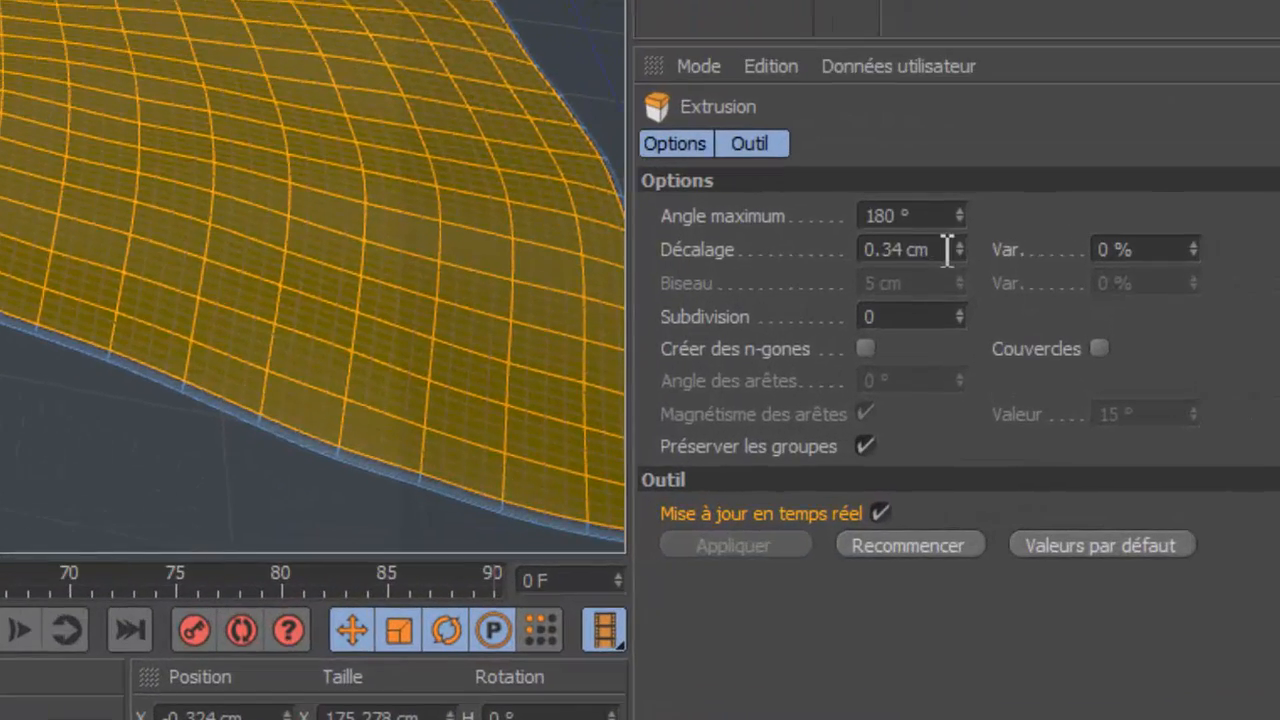
# Step: Set the rug extrusion's offset (Décalage) to 0.5 cm and render the perspective view
pyautogui.moveTo(968, 434); pyautogui.dragTo(849, 436)
pyautogui.write('0.5')
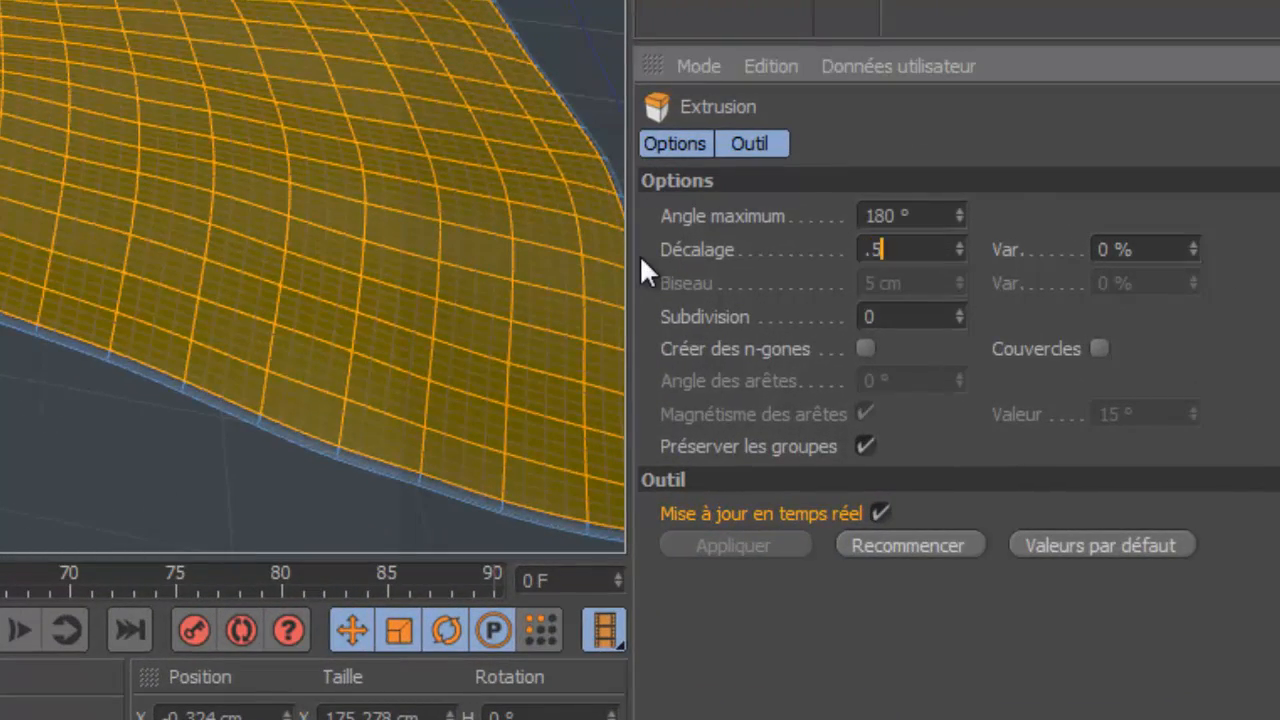
pyautogui.press('Return')
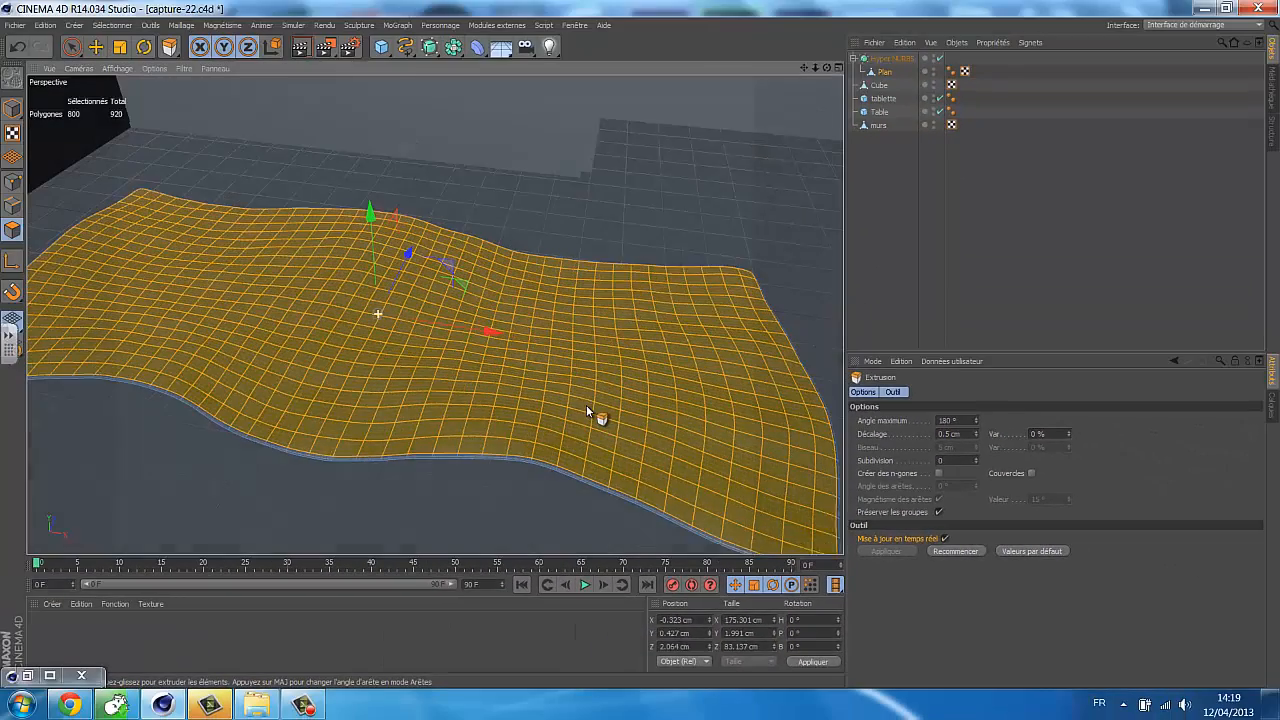
pyautogui.hotkey('ctrl', 'r')
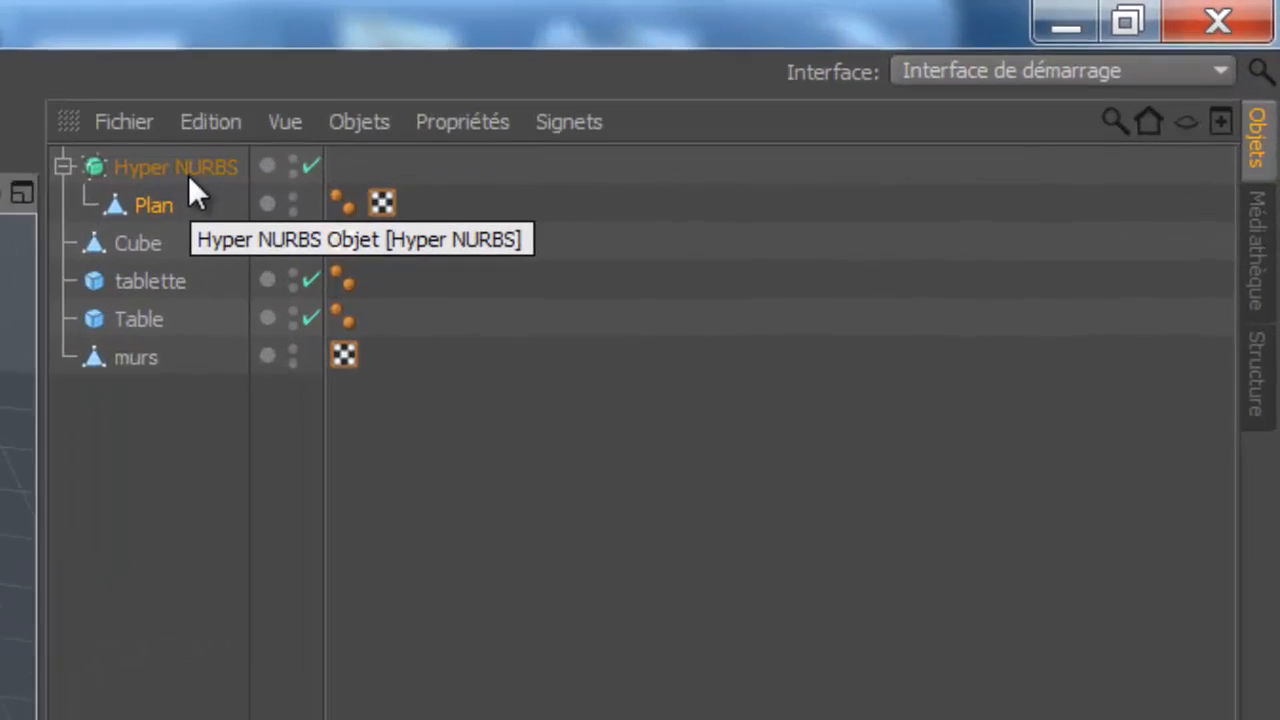
# Step: Rename the Hyper NURBS object as carpette, collapse its hierarchy and hide it in the viewport
pyautogui.doubleClick(188, 170)
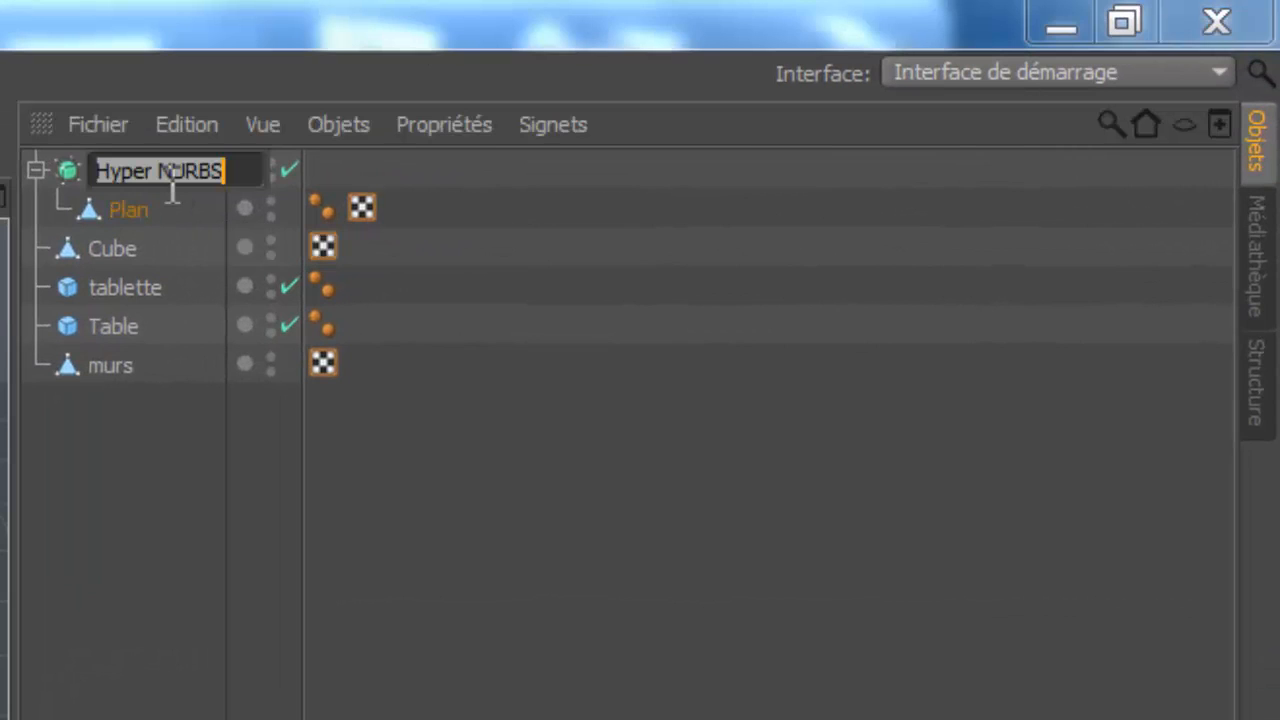
pyautogui.write('carpette')
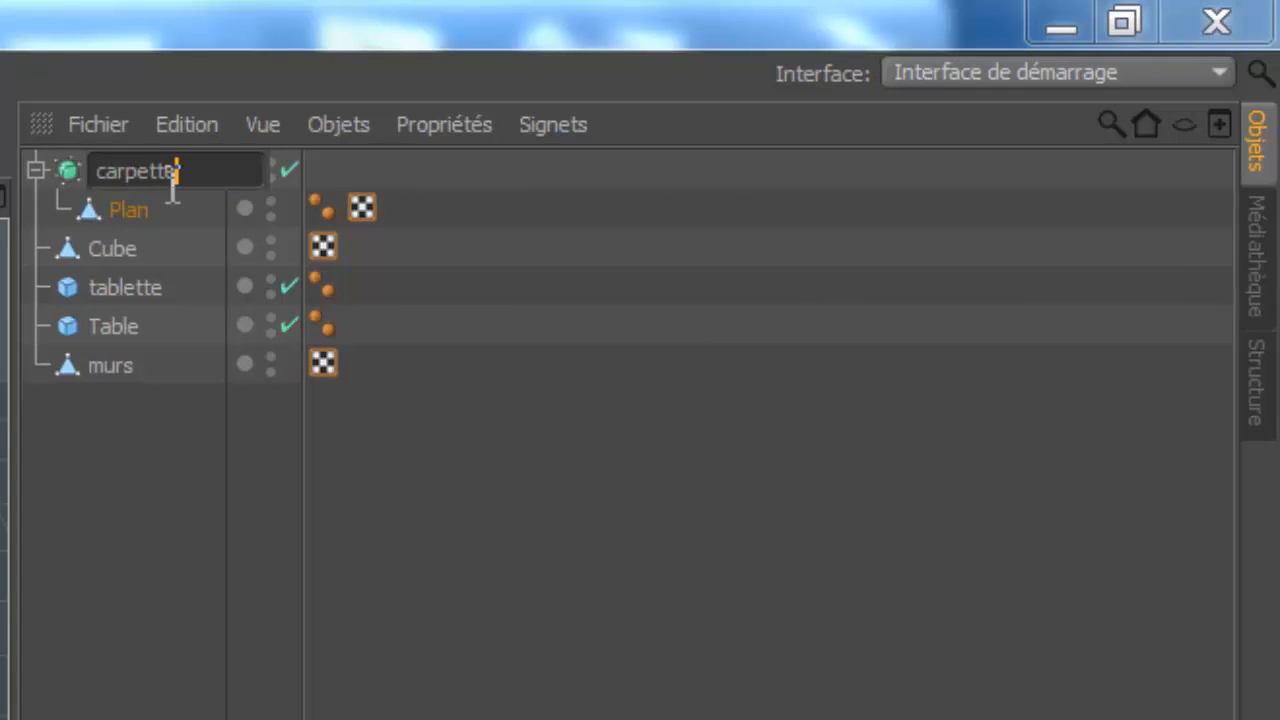
pyautogui.press('Return')
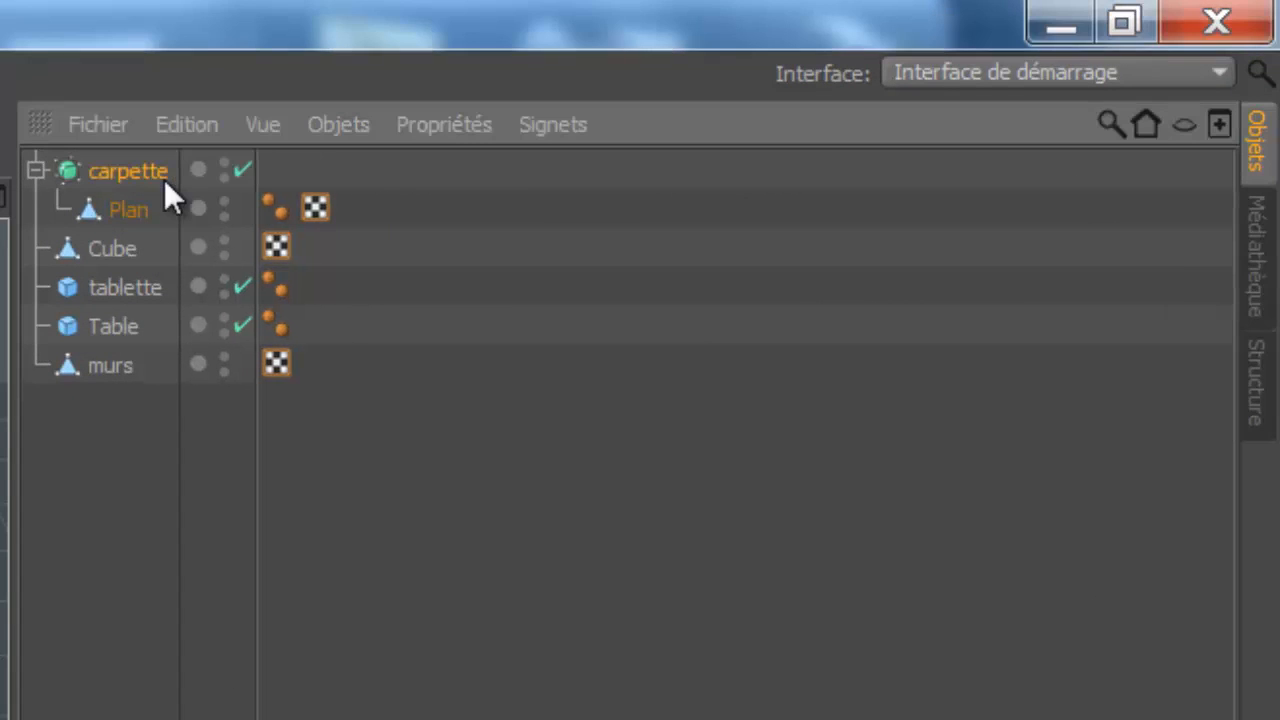
pyautogui.click(38, 172)
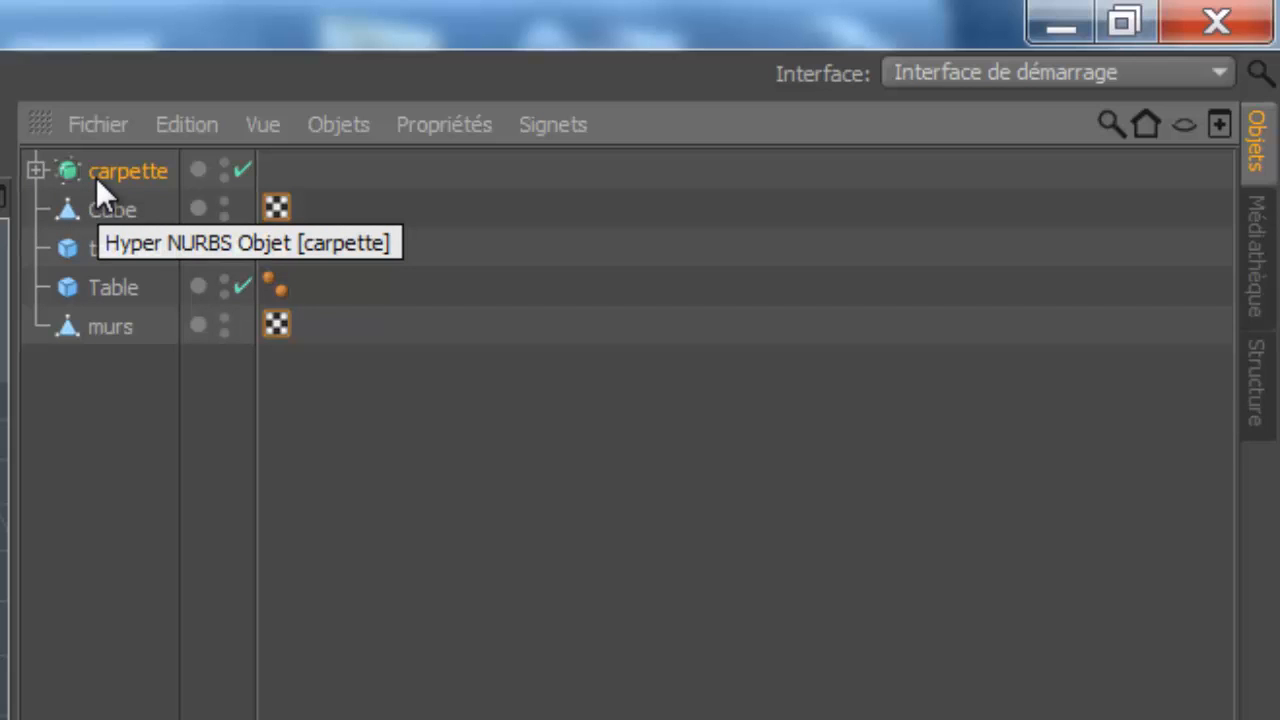
pyautogui.click(224, 163)
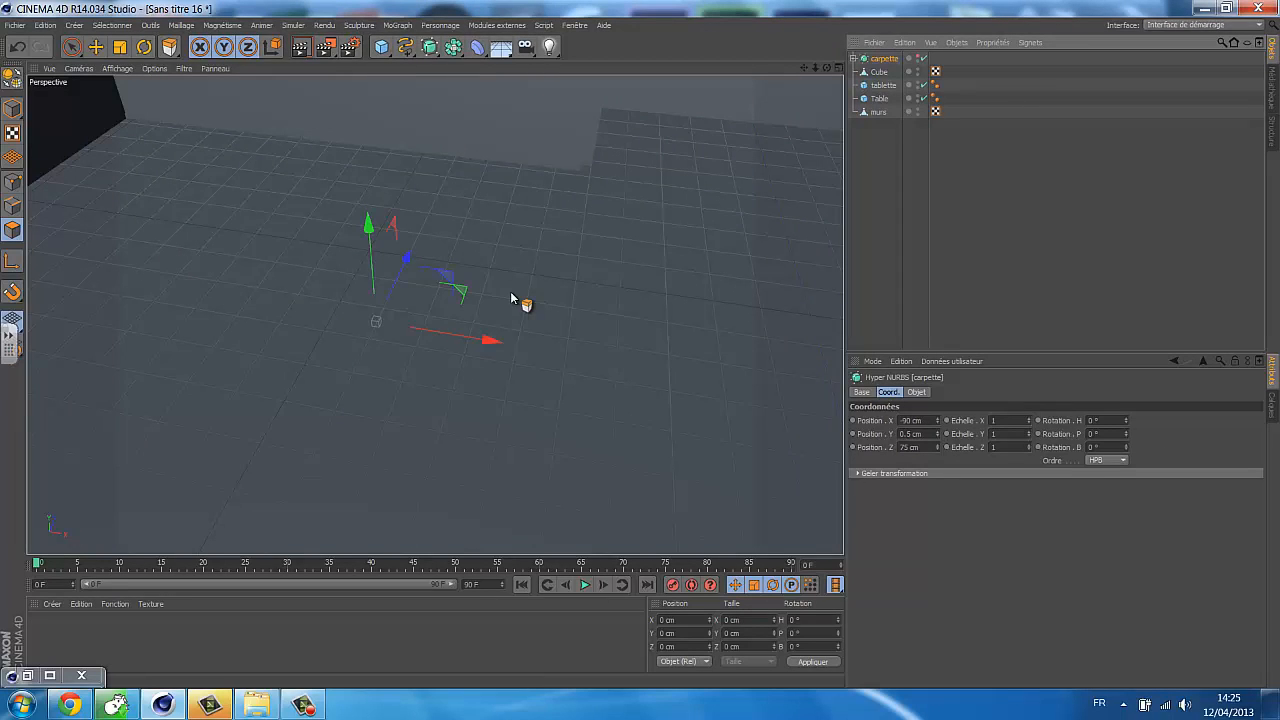
# Step: Check the reference kitchen image in the Visualiseur and add a new cube to the scene
pyautogui.click(28, 676)
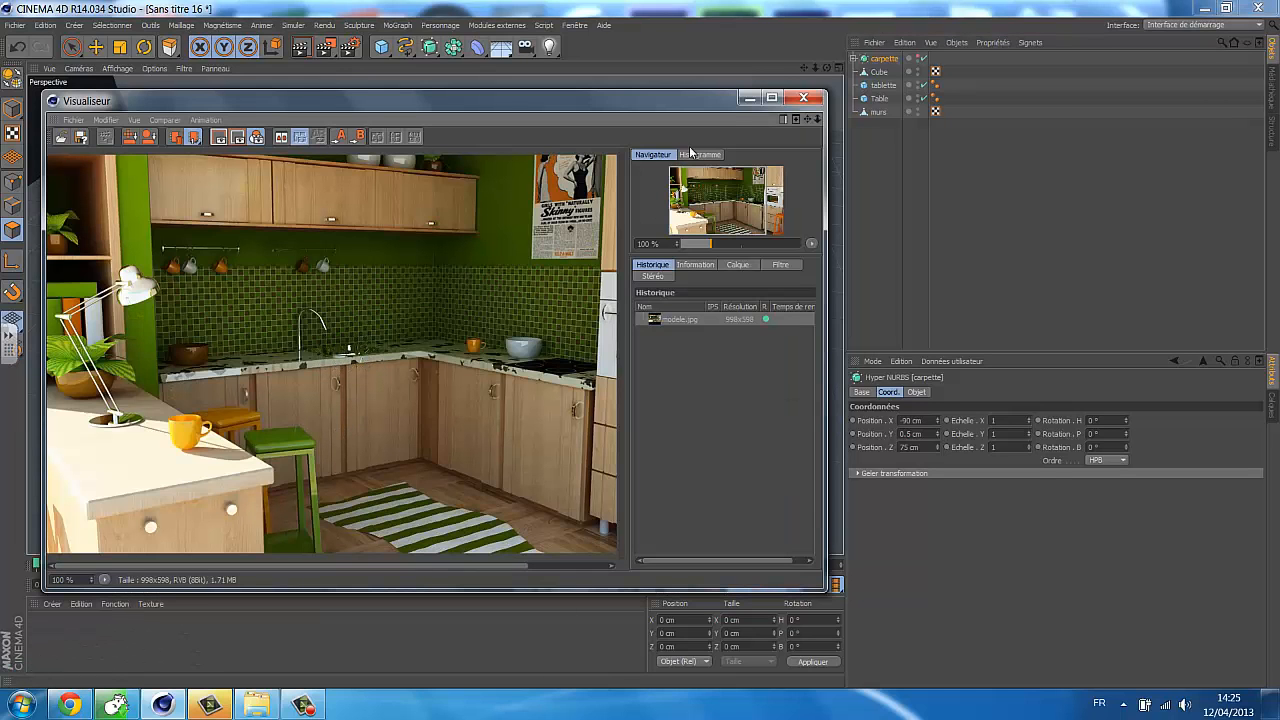
pyautogui.click(747, 98)
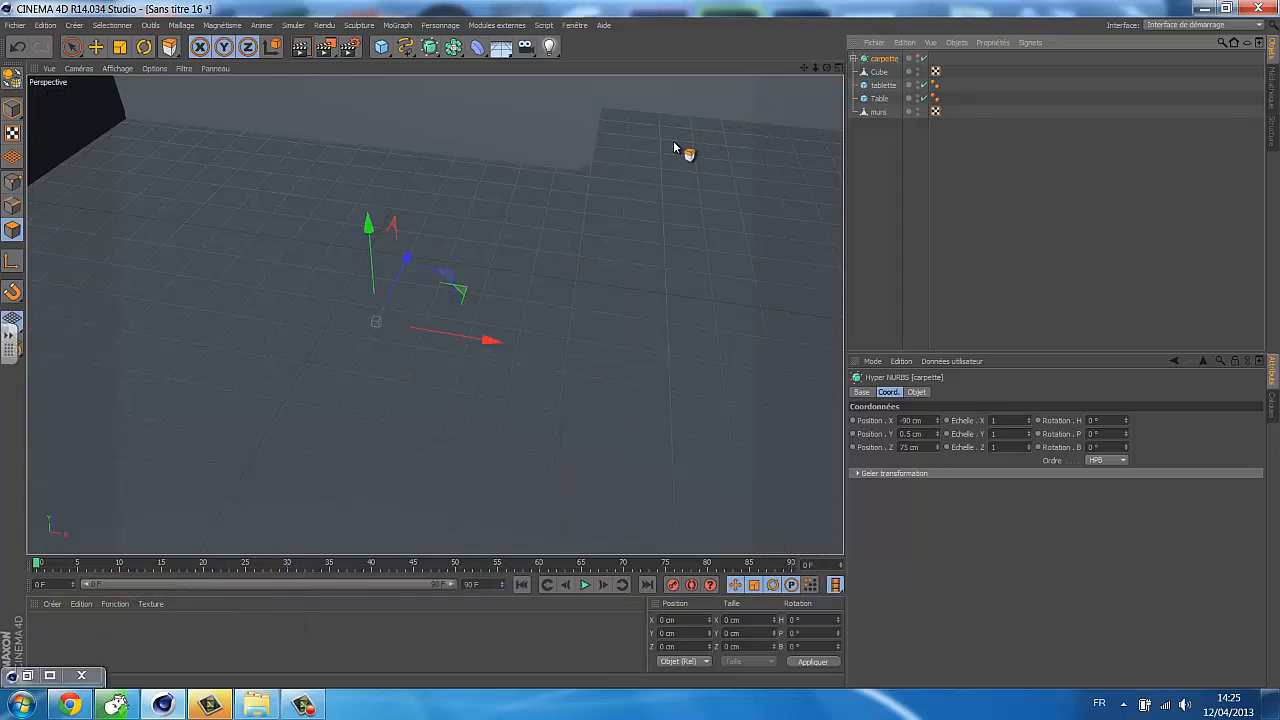
pyautogui.click(382, 48)
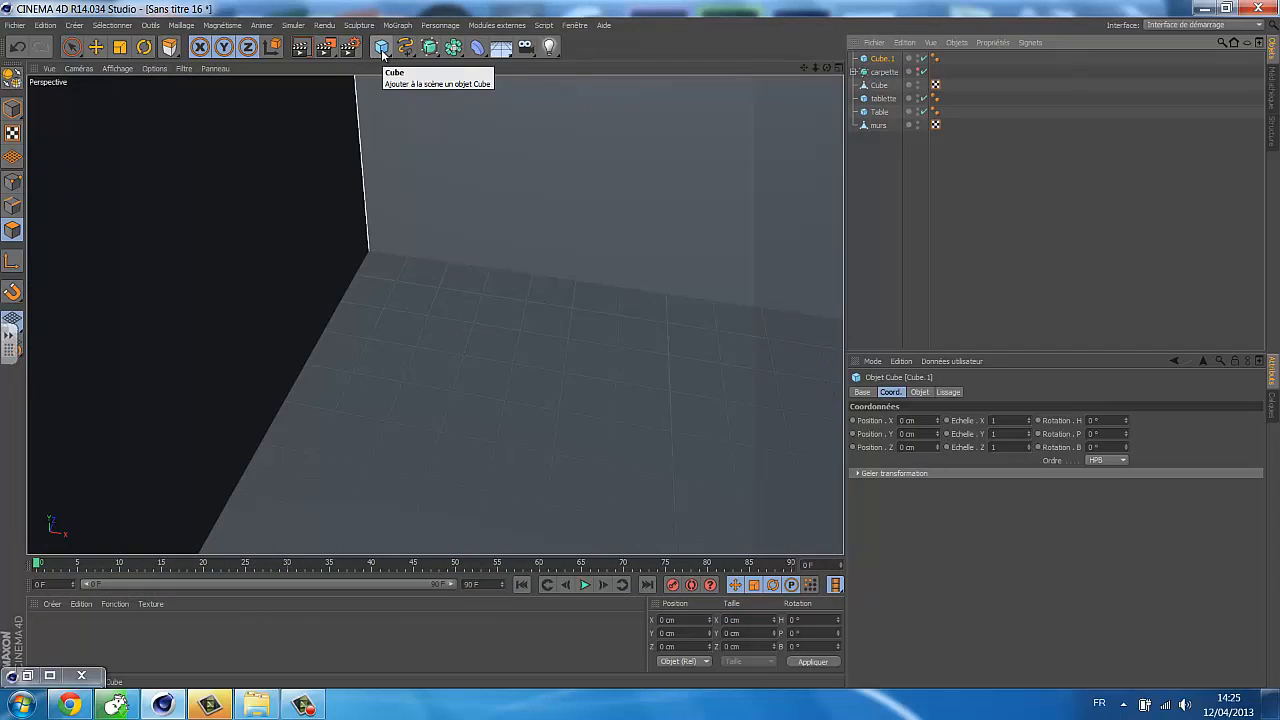
pyautogui.scroll(4, 524, 358)
pyautogui.scroll(-5, 523, 355)
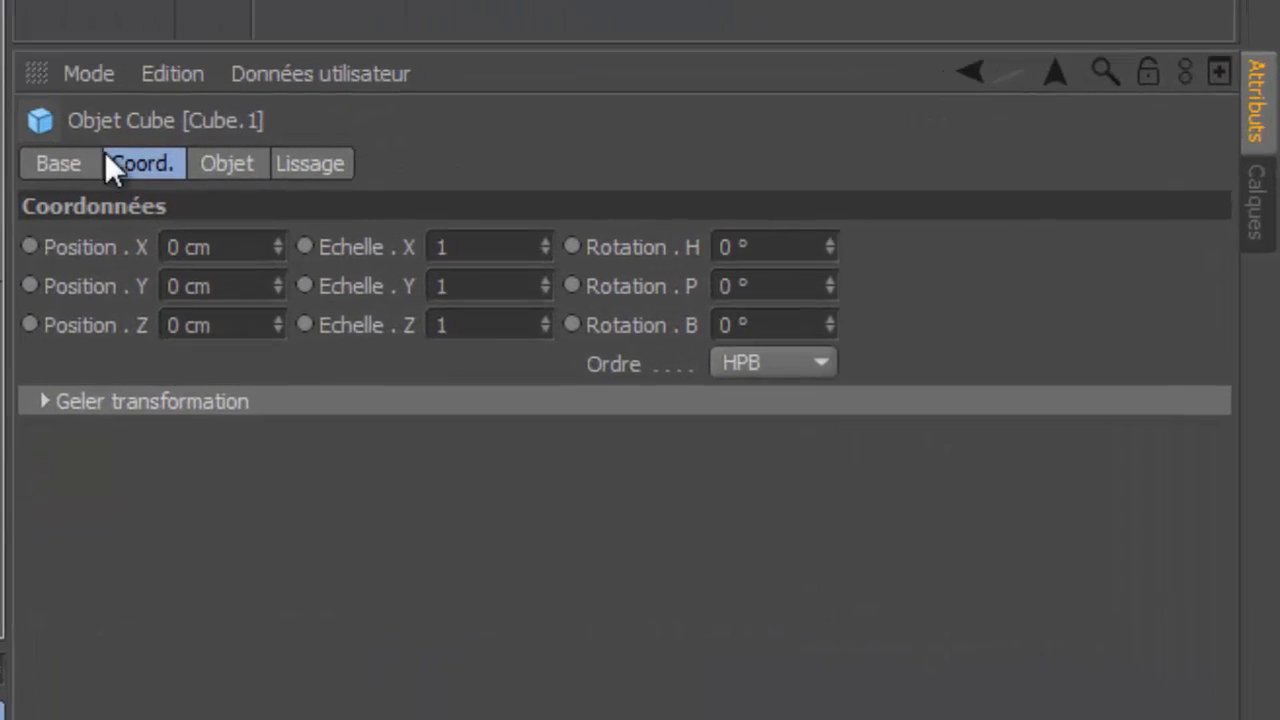
# Step: Set the new cube's size to 45 cm in X, 25 cm in Y and 45 cm in Z
pyautogui.click(201, 160)
pyautogui.click(208, 241)
pyautogui.moveTo(208, 240); pyautogui.dragTo(114, 241)
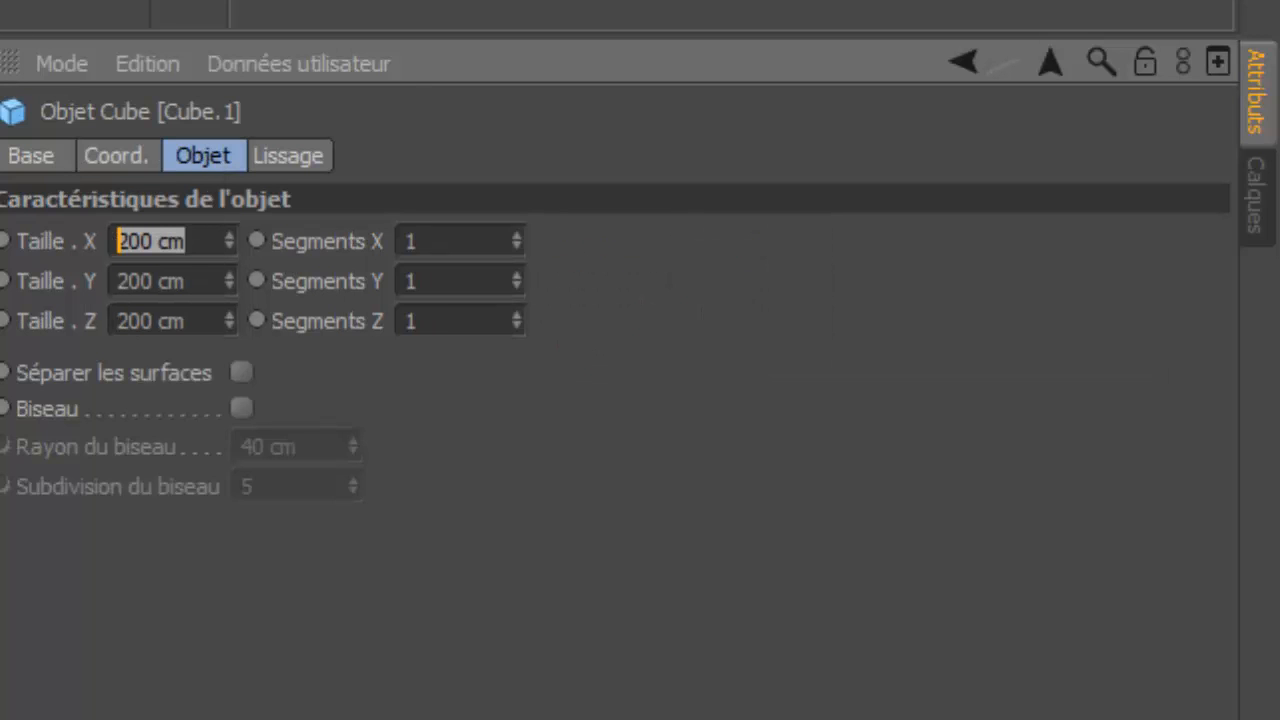
pyautogui.write('45')
pyautogui.press('Tab')
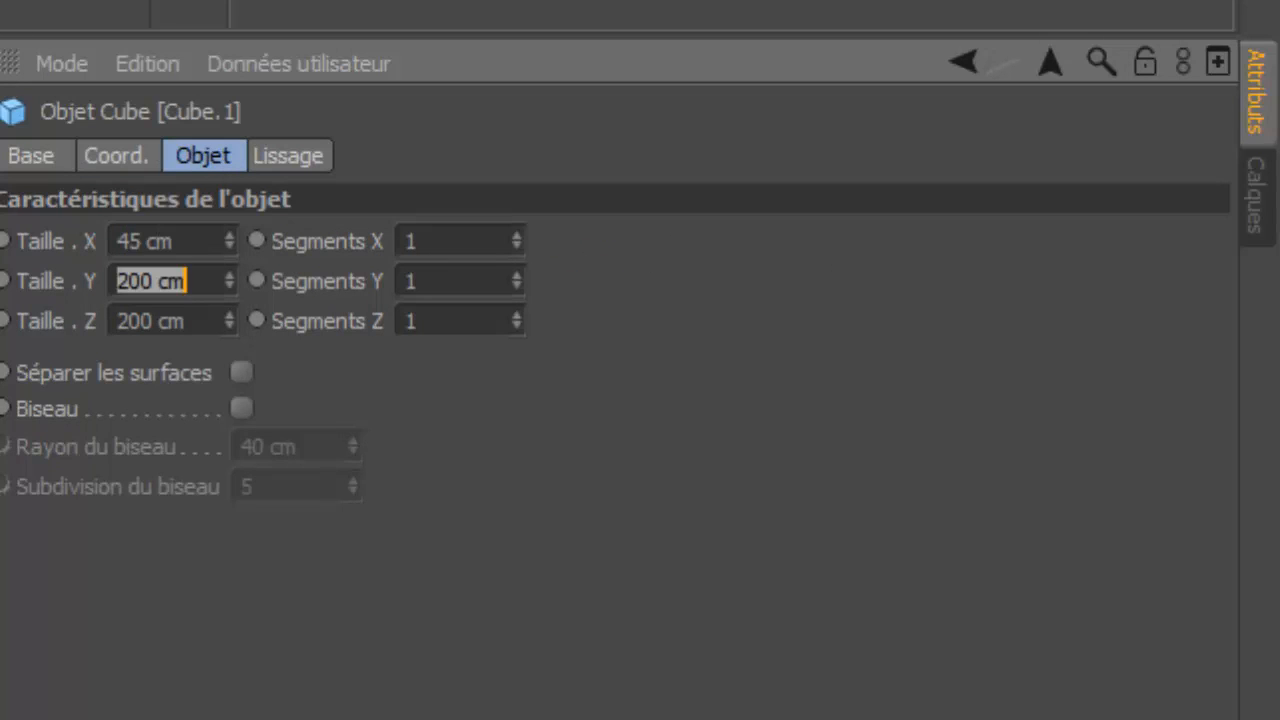
pyautogui.write('25')
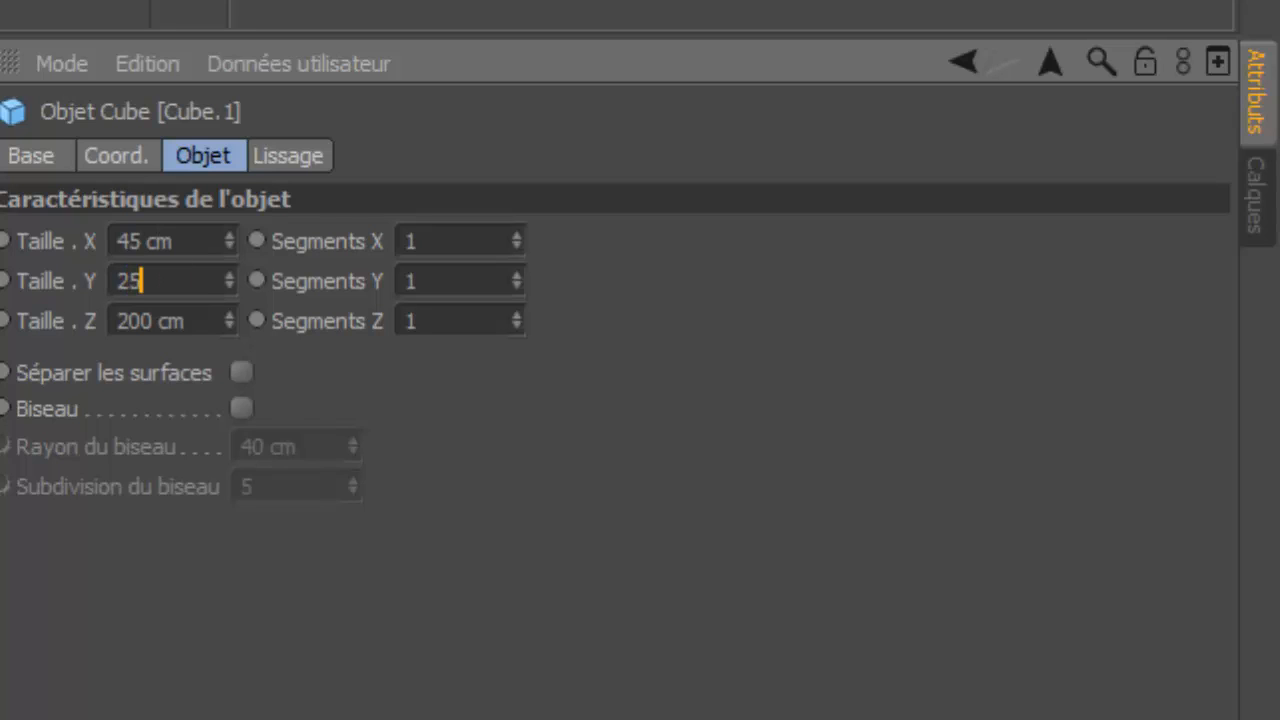
pyautogui.press('Tab')
pyautogui.write('45')
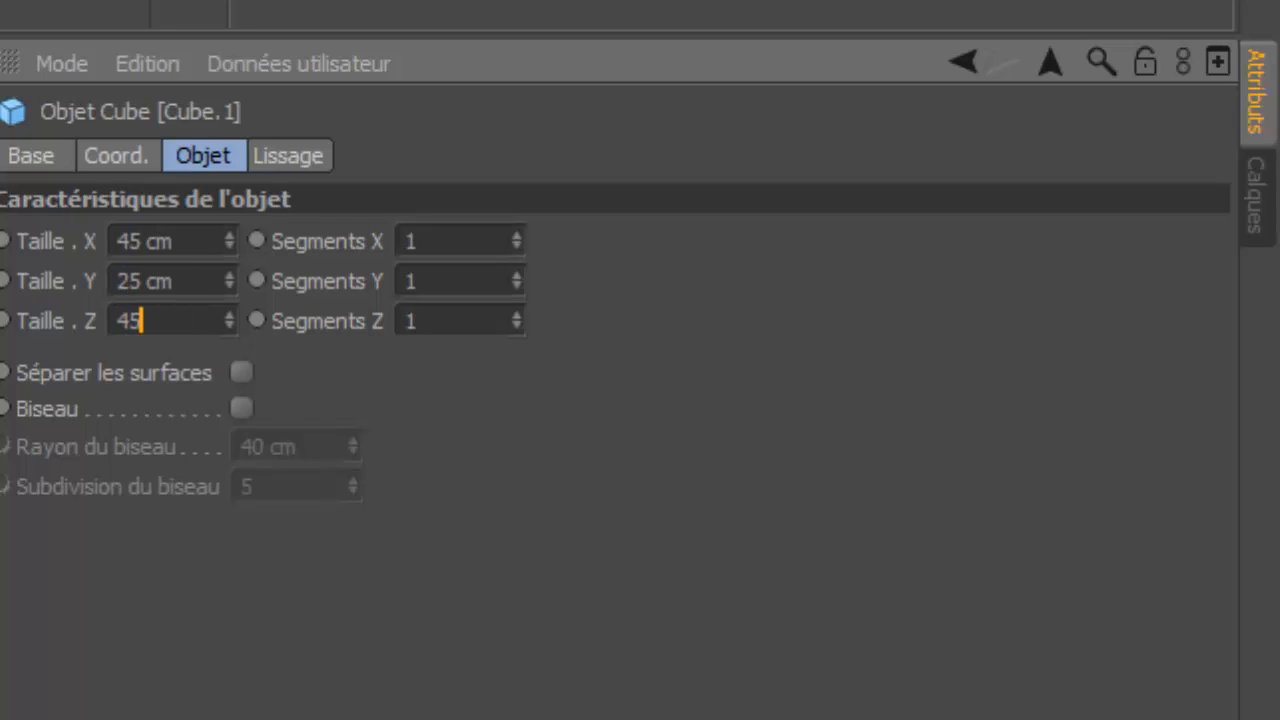
pyautogui.press('Tab')
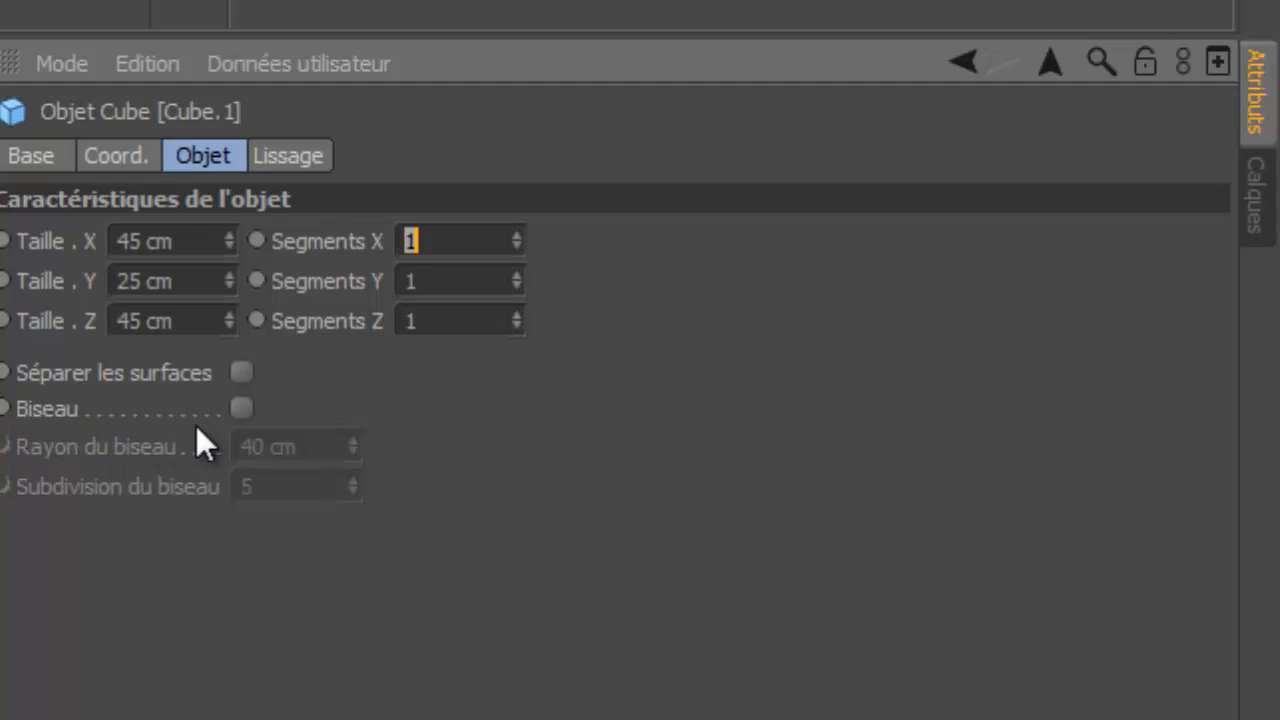
# Step: Enable the bevel (Biseau) on the new cube and set its radius to 10 cm
pyautogui.click(242, 407)
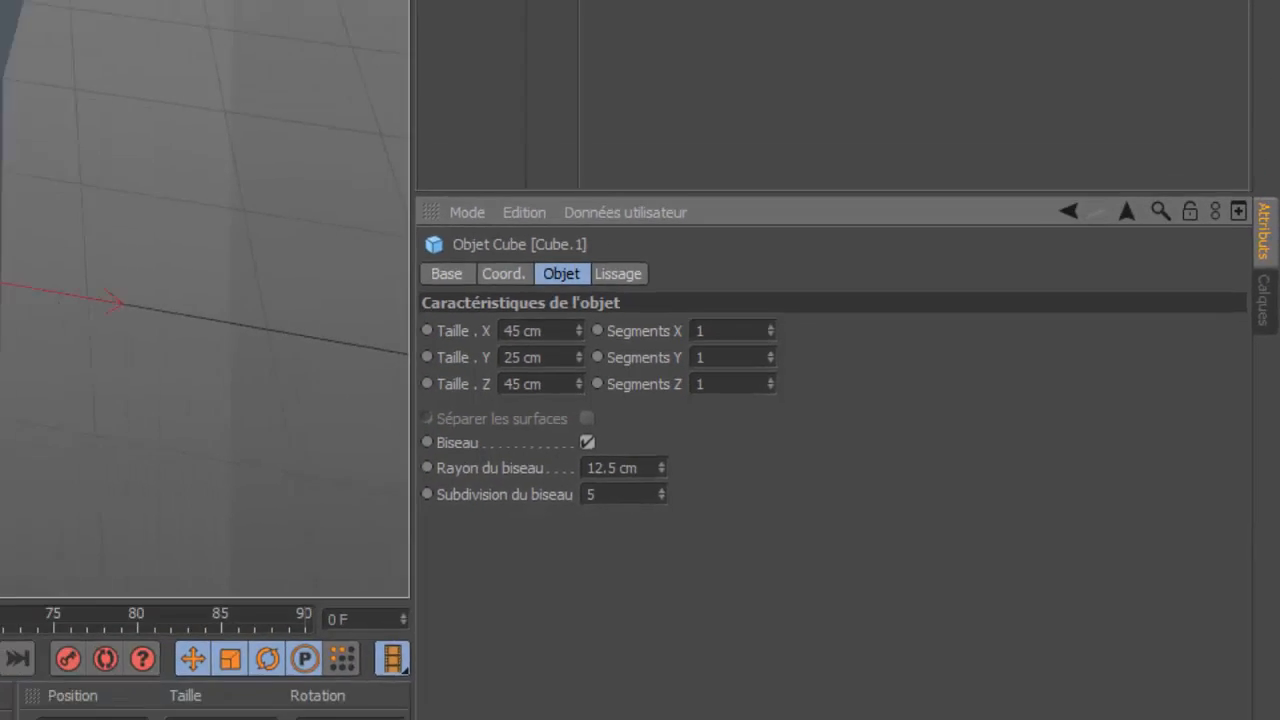
pyautogui.press('o')
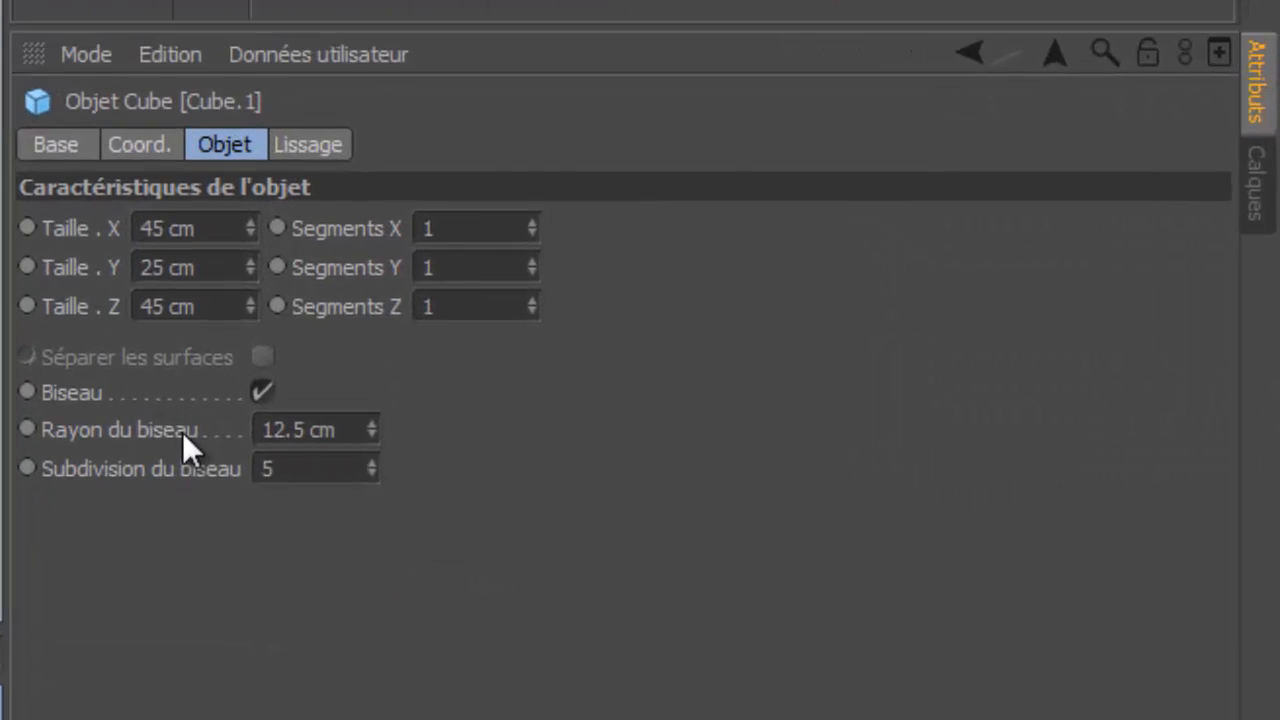
pyautogui.click(364, 420)
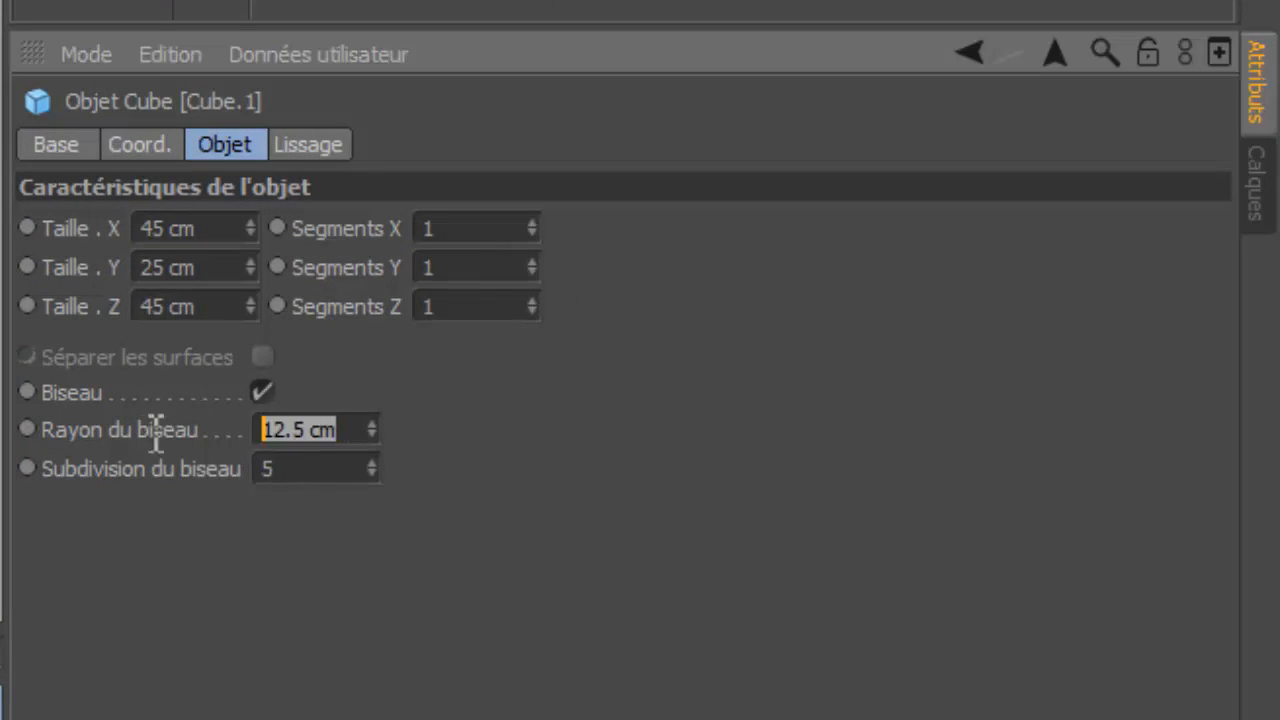
pyautogui.write('10')
pyautogui.press('Tab')
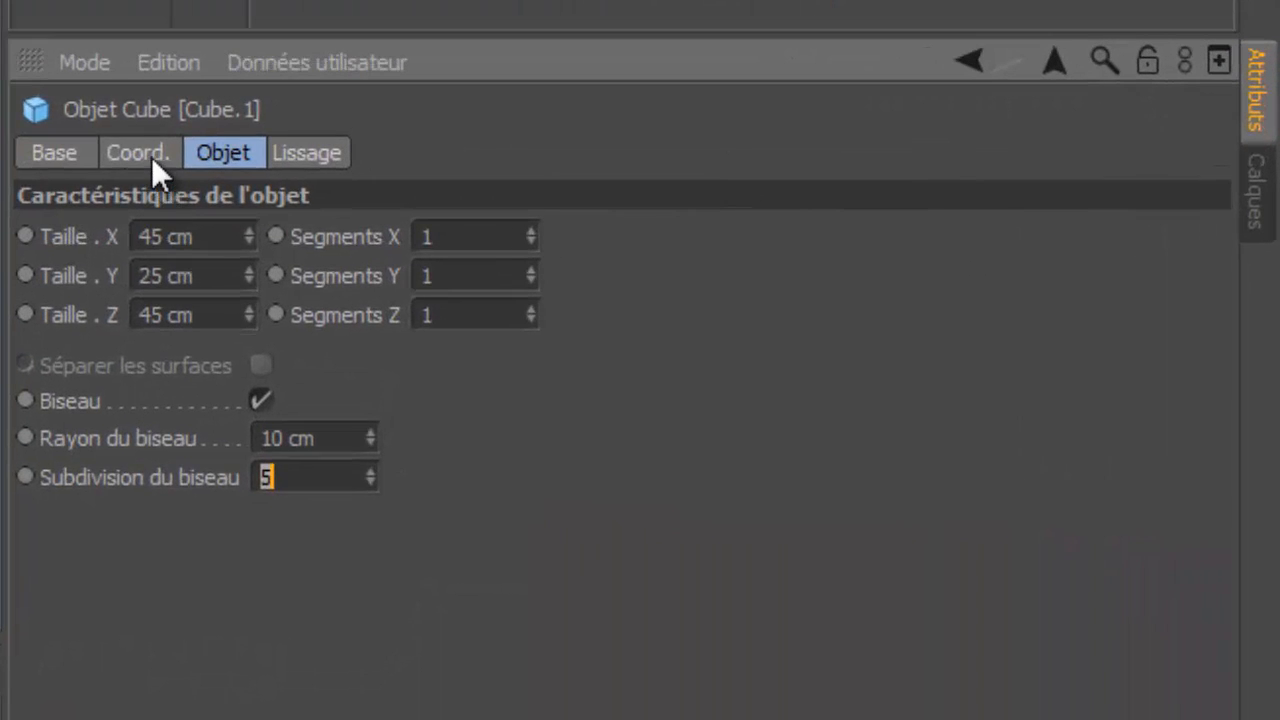
# Step: Position the bevelled cube at X -223 cm, Y 83 cm and Z 100 cm, and display it in the right view
pyautogui.click(151, 156)
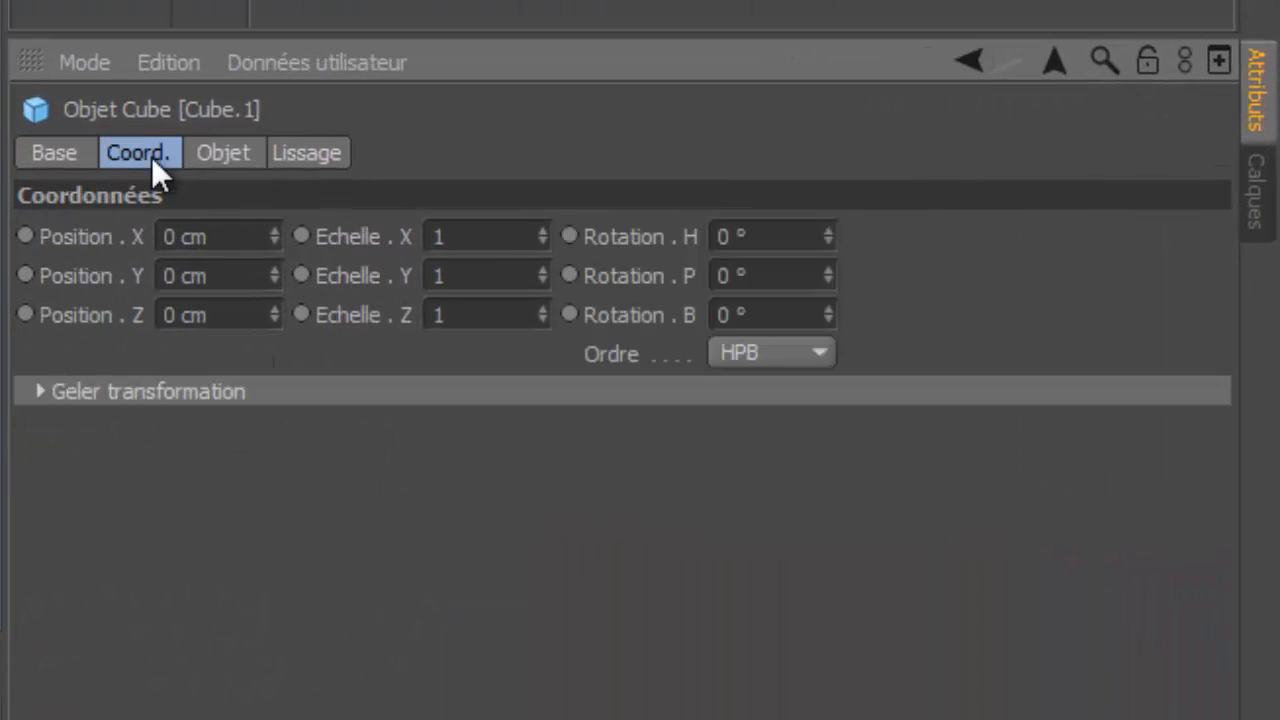
pyautogui.moveTo(254, 247); pyautogui.dragTo(0, 256)
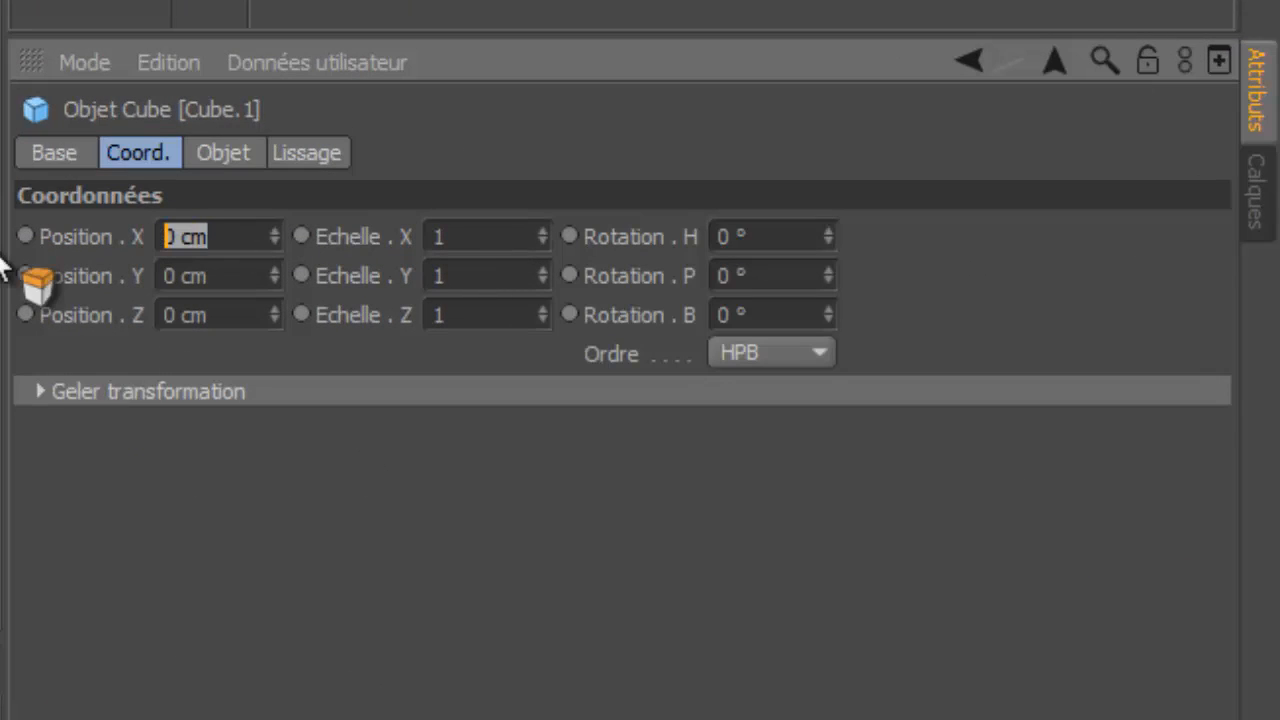
pyautogui.write('223')
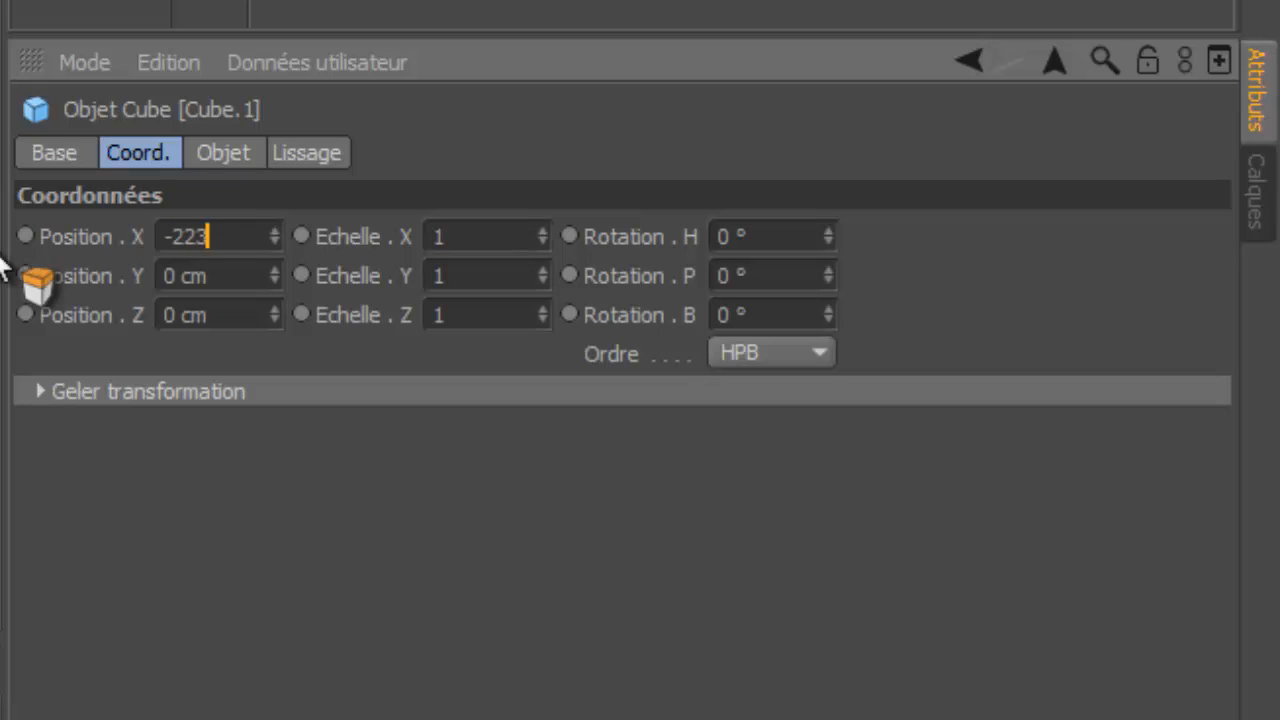
pyautogui.press('Tab')
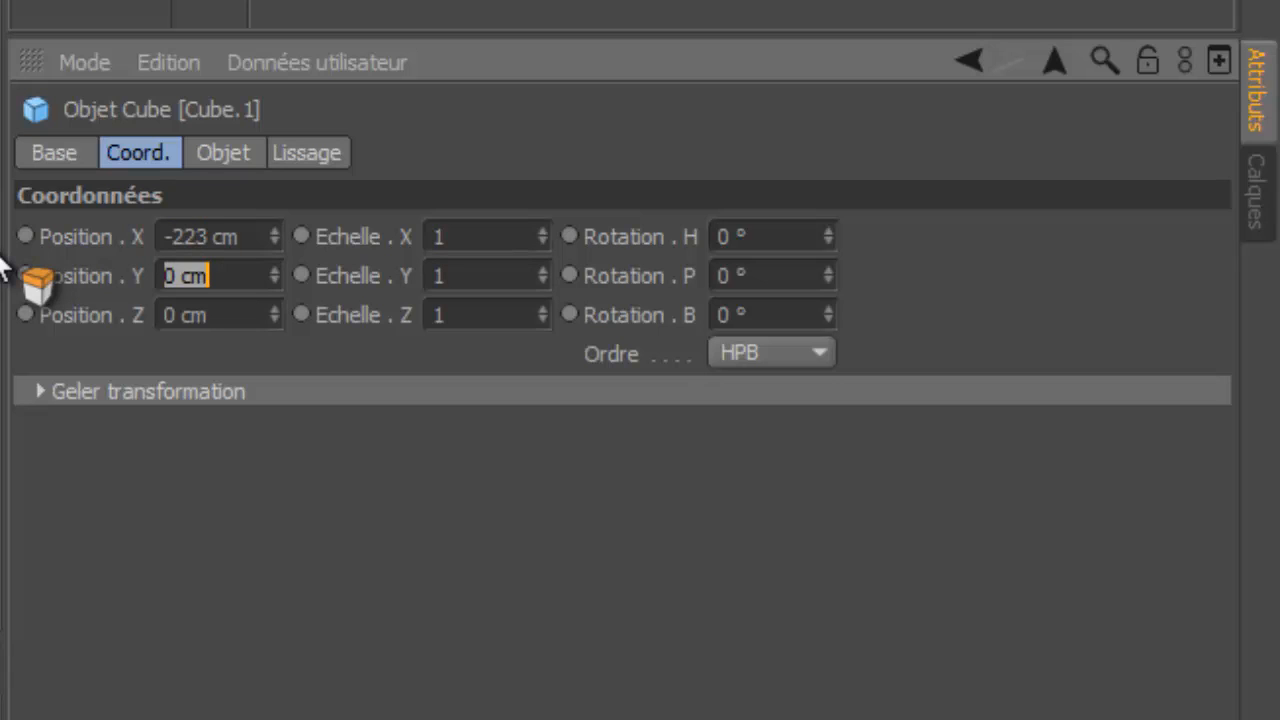
pyautogui.write('83')
pyautogui.press('Tab')
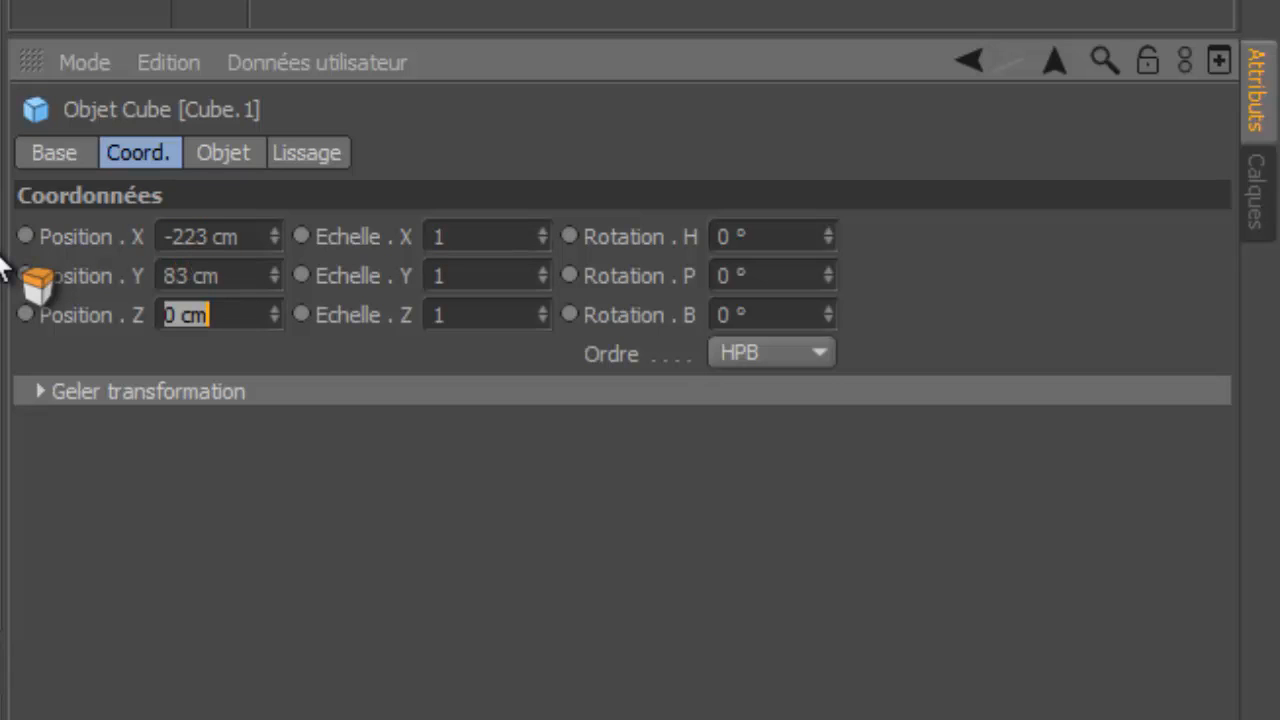
pyautogui.write('100')
pyautogui.press('Tab')
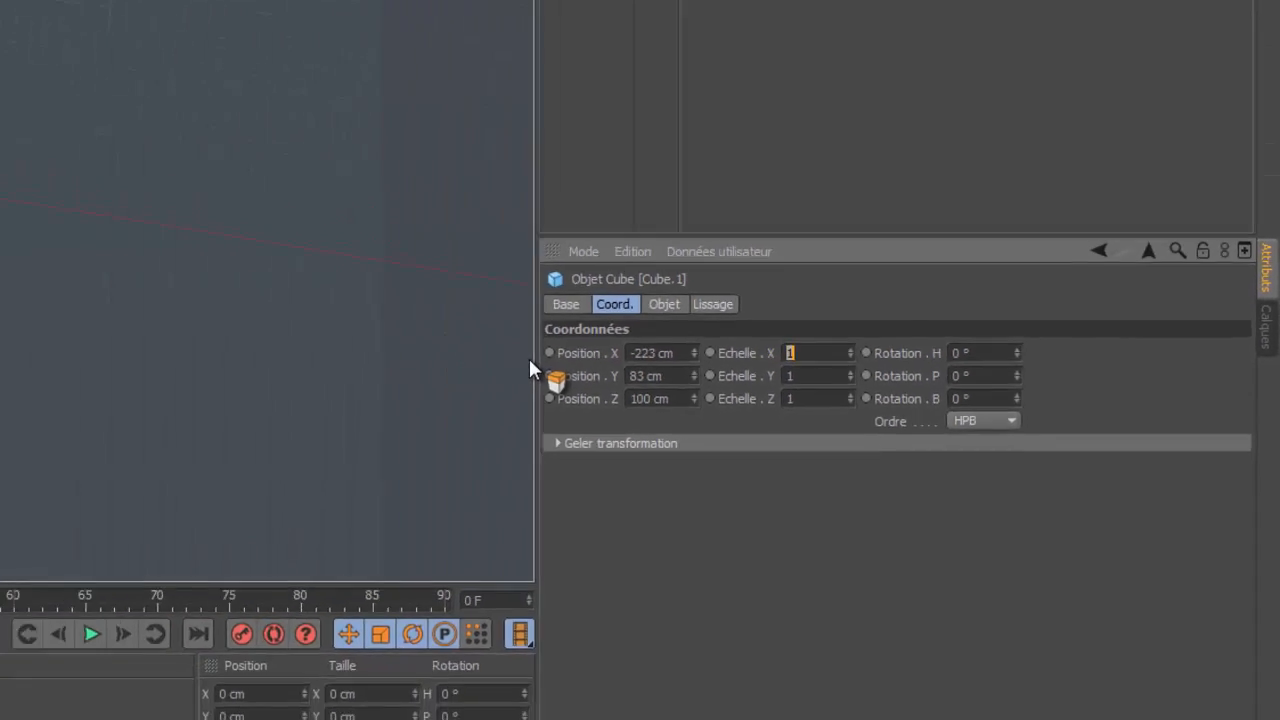
pyautogui.write('0')
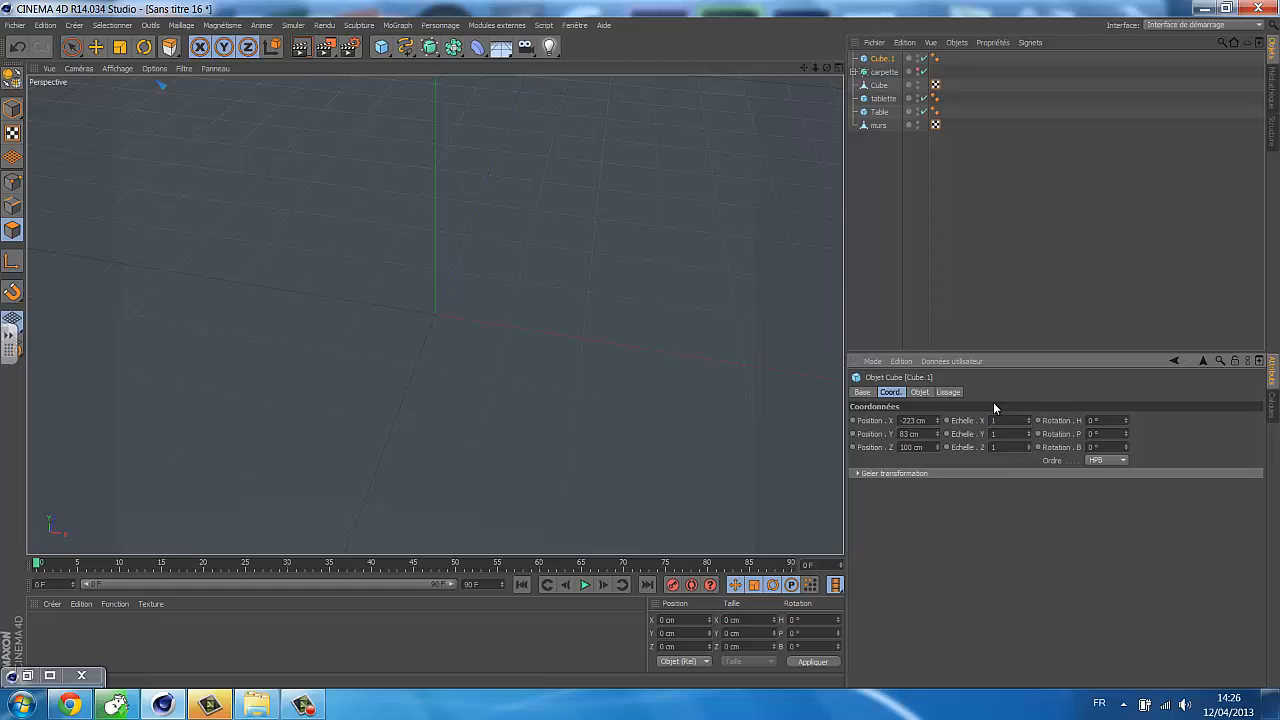
pyautogui.press('o')
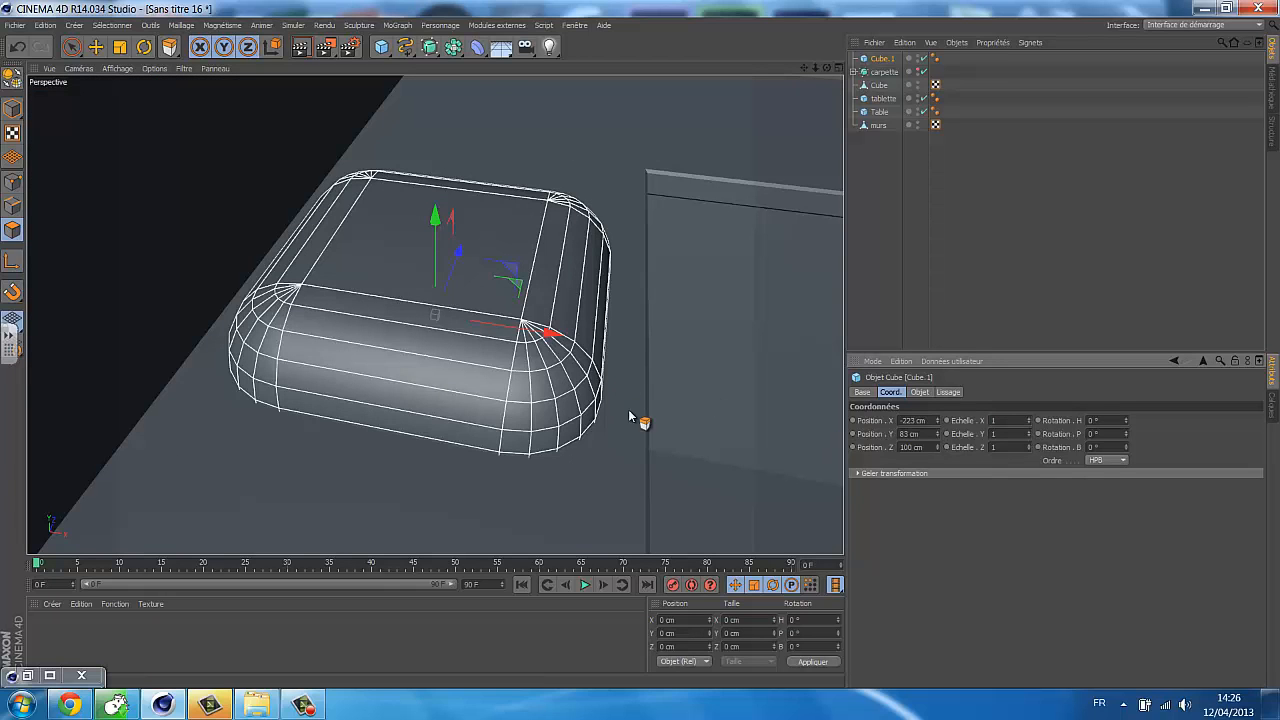
pyautogui.keyDown('alt'); pyautogui.moveTo(628, 409); pyautogui.dragTo(532, 379); pyautogui.keyUp('alt')
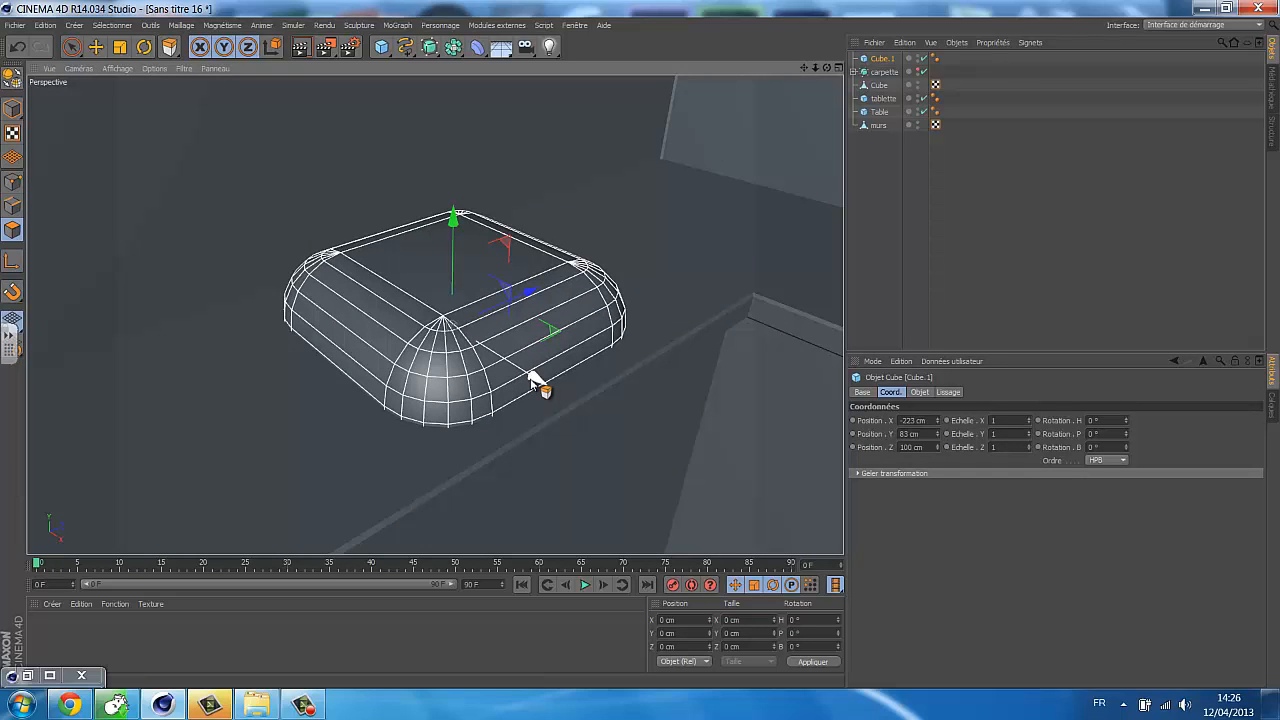
pyautogui.press('F3')
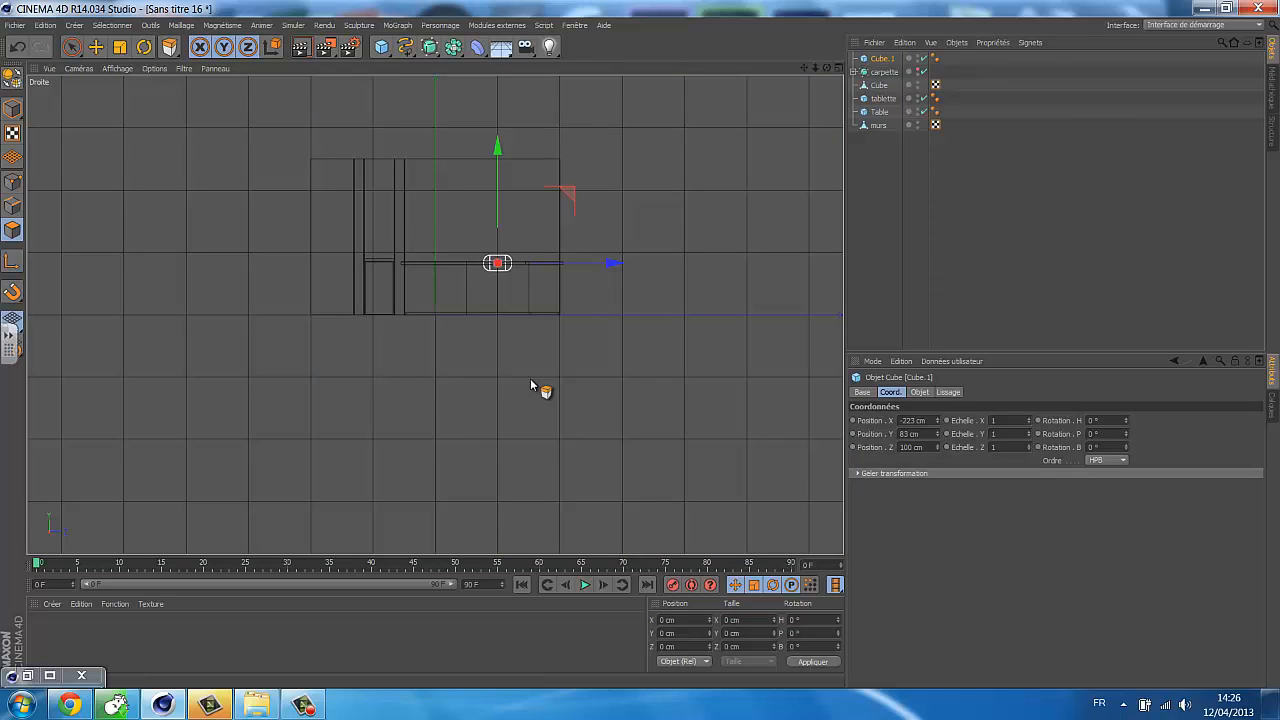
# Step: Convert the bevelled cube into an editable polygon object and delete the points of its upper half, keeping an open basin
pyautogui.press('o')
pyautogui.scroll(-3, 530, 378)
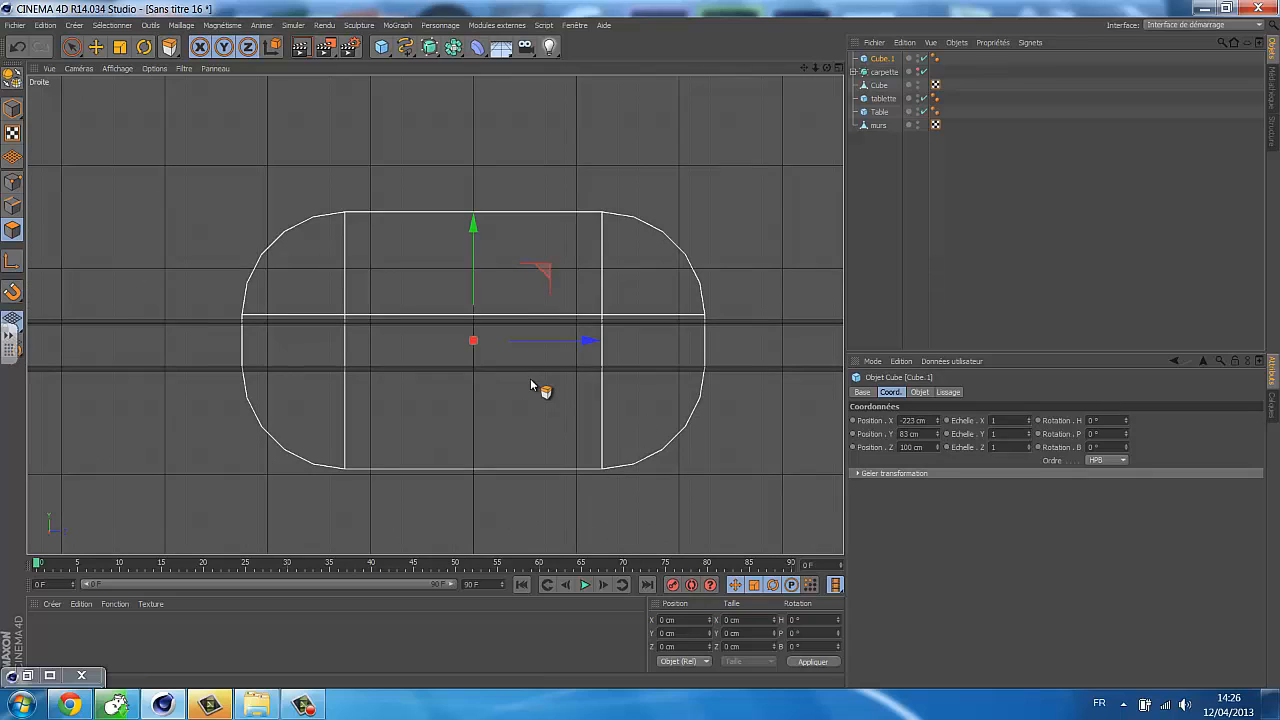
pyautogui.press('c')
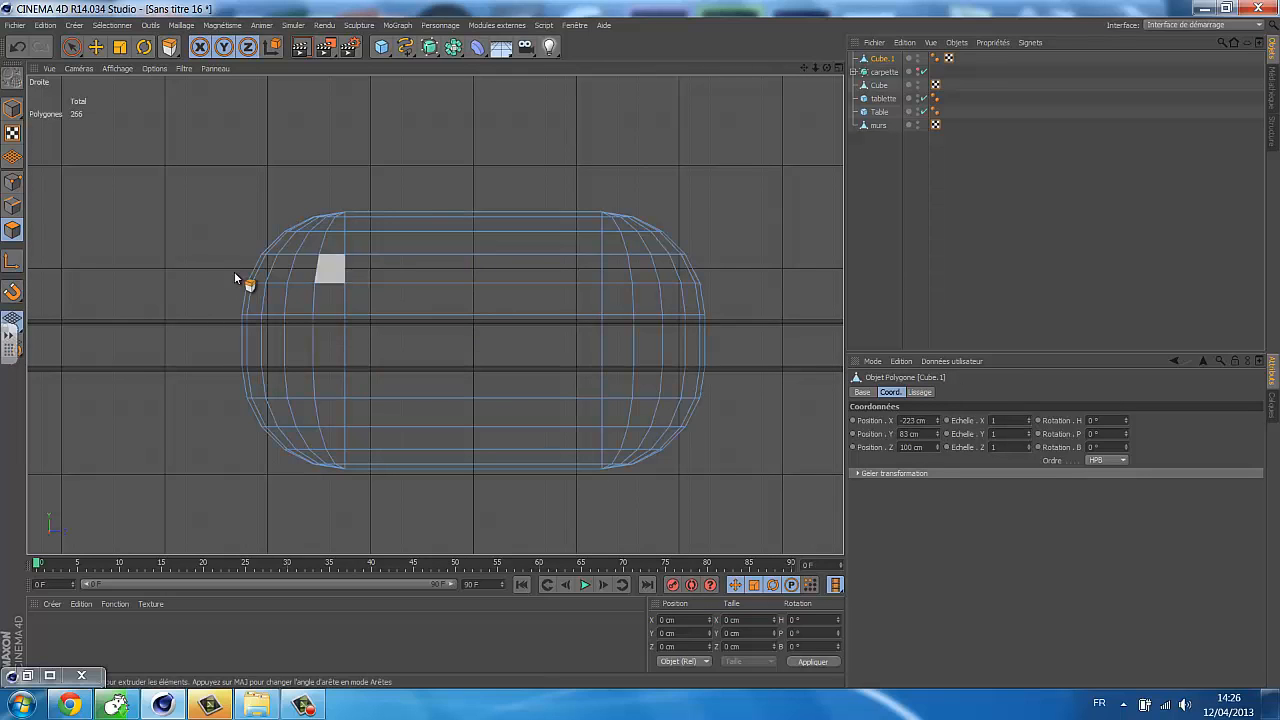
pyautogui.click(17, 186)
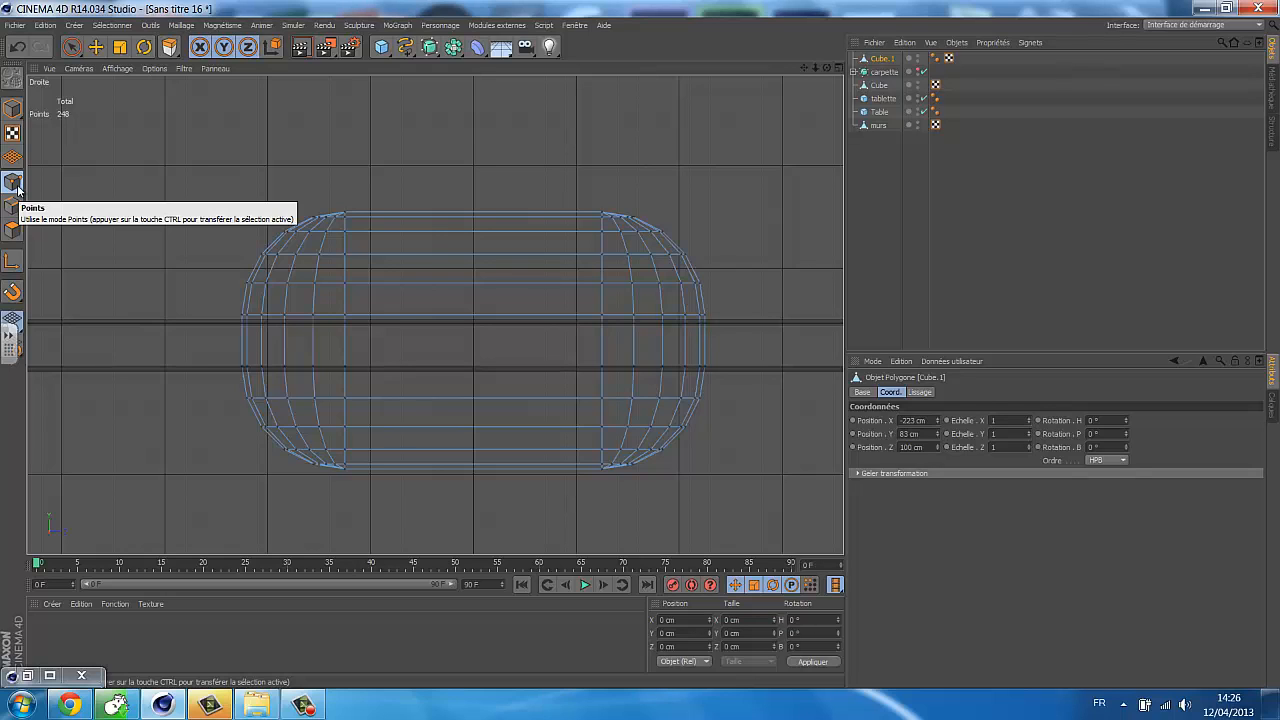
pyautogui.press('0')
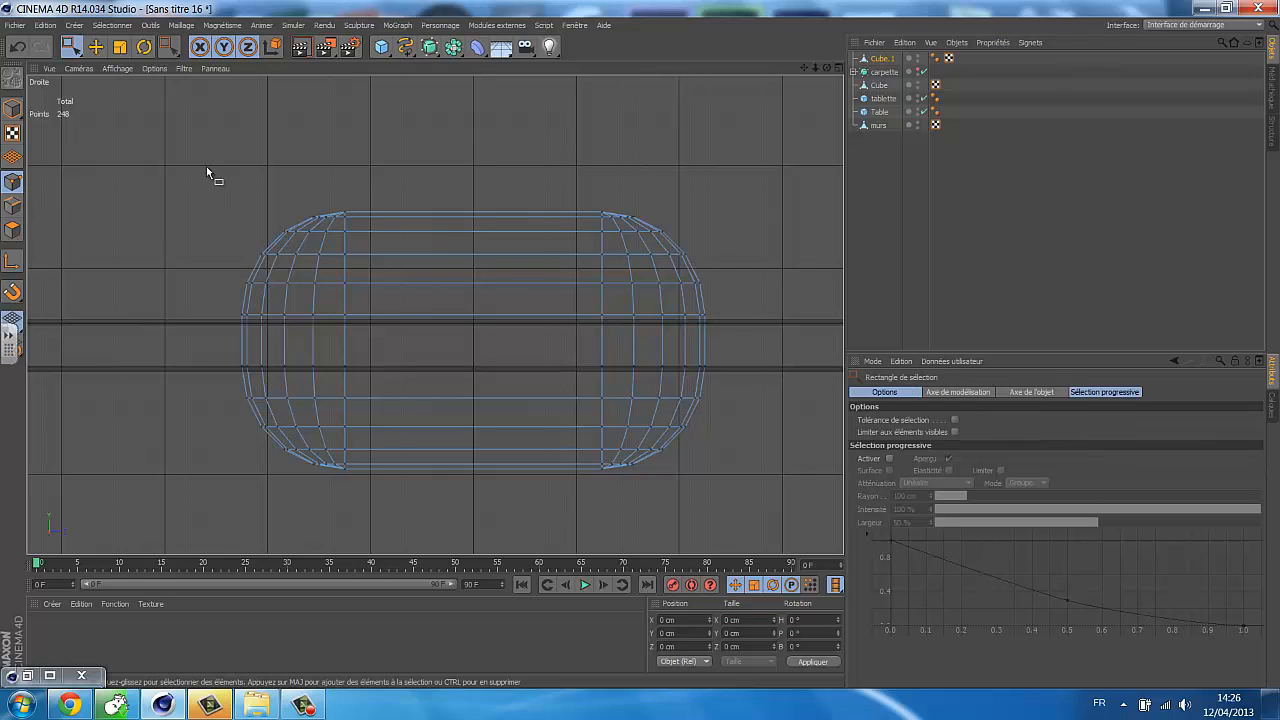
pyautogui.moveTo(196, 160); pyautogui.dragTo(761, 298)
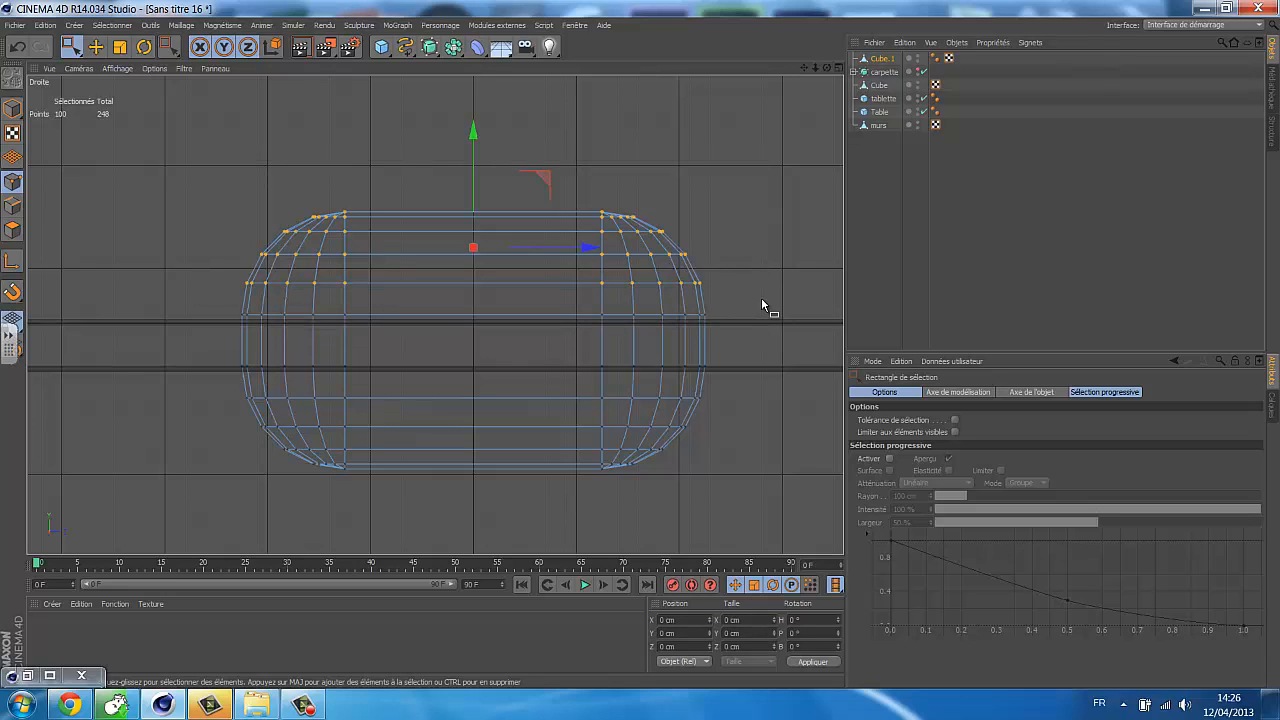
pyautogui.press('Delete')
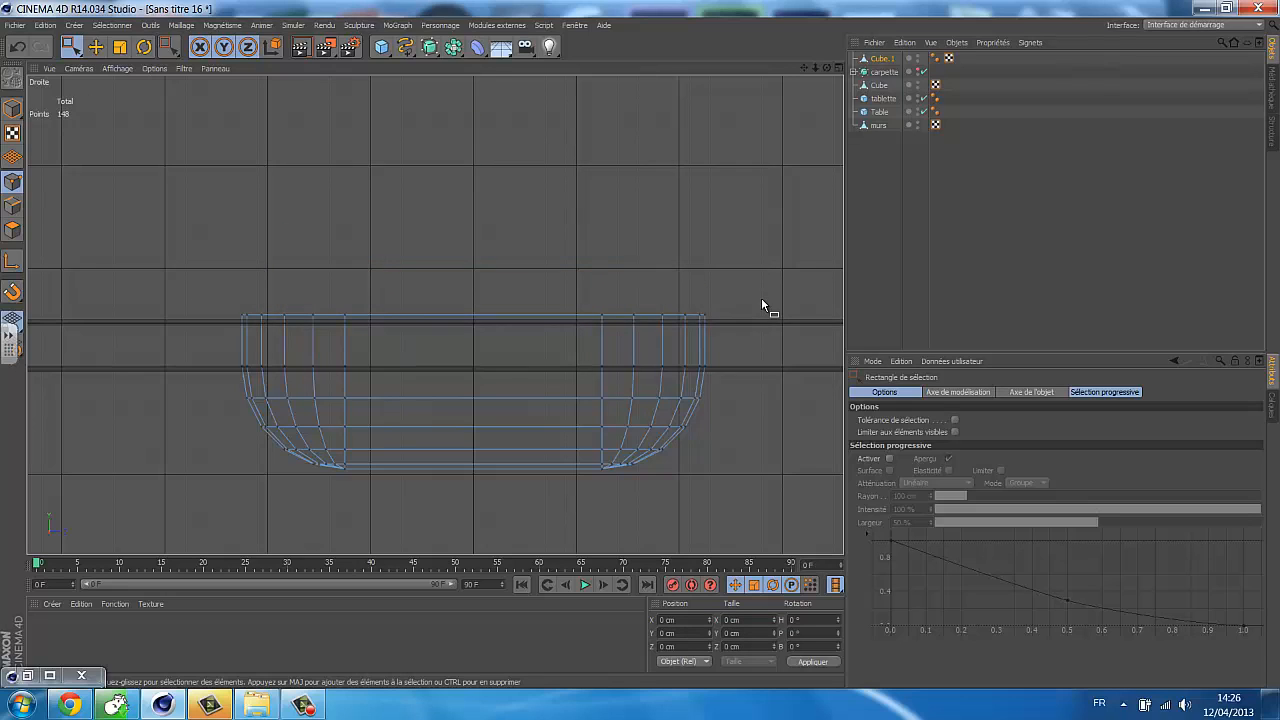
# Step: Duplicate the open basin Cube.1 and hide the copy Cube.2 in the viewport
pyautogui.press('F1')
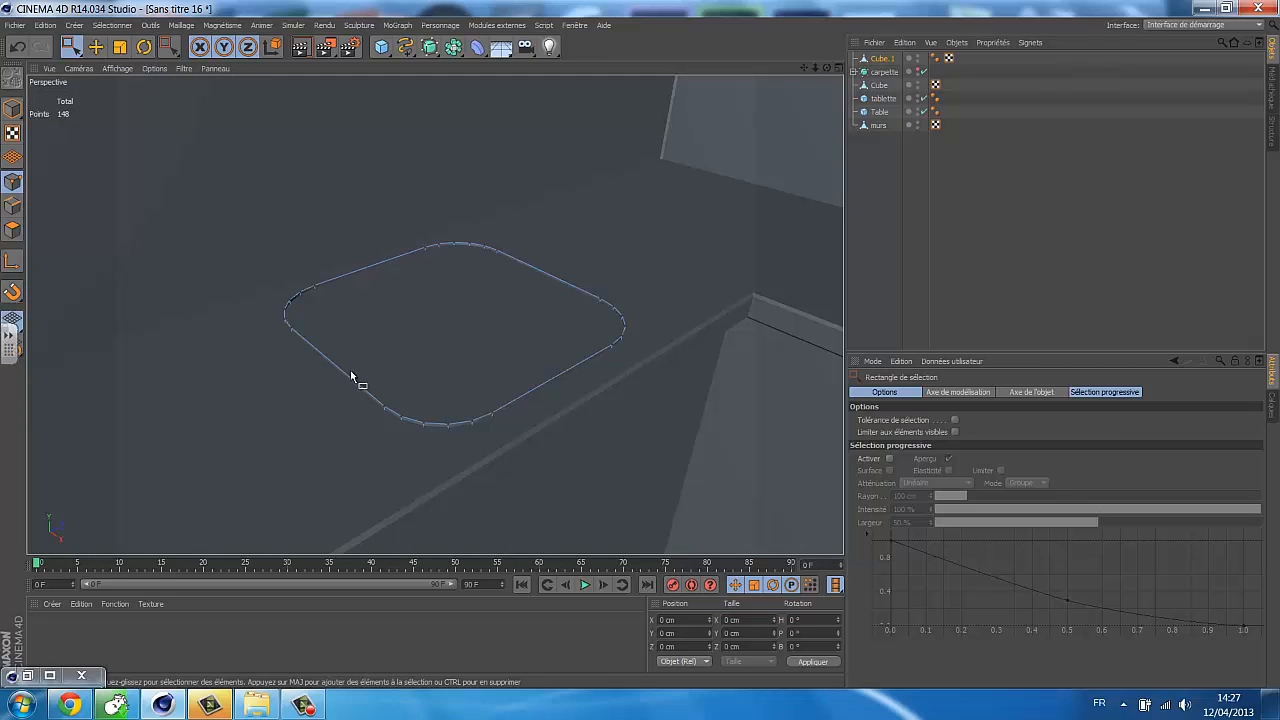
pyautogui.scroll(5, 456, 323)
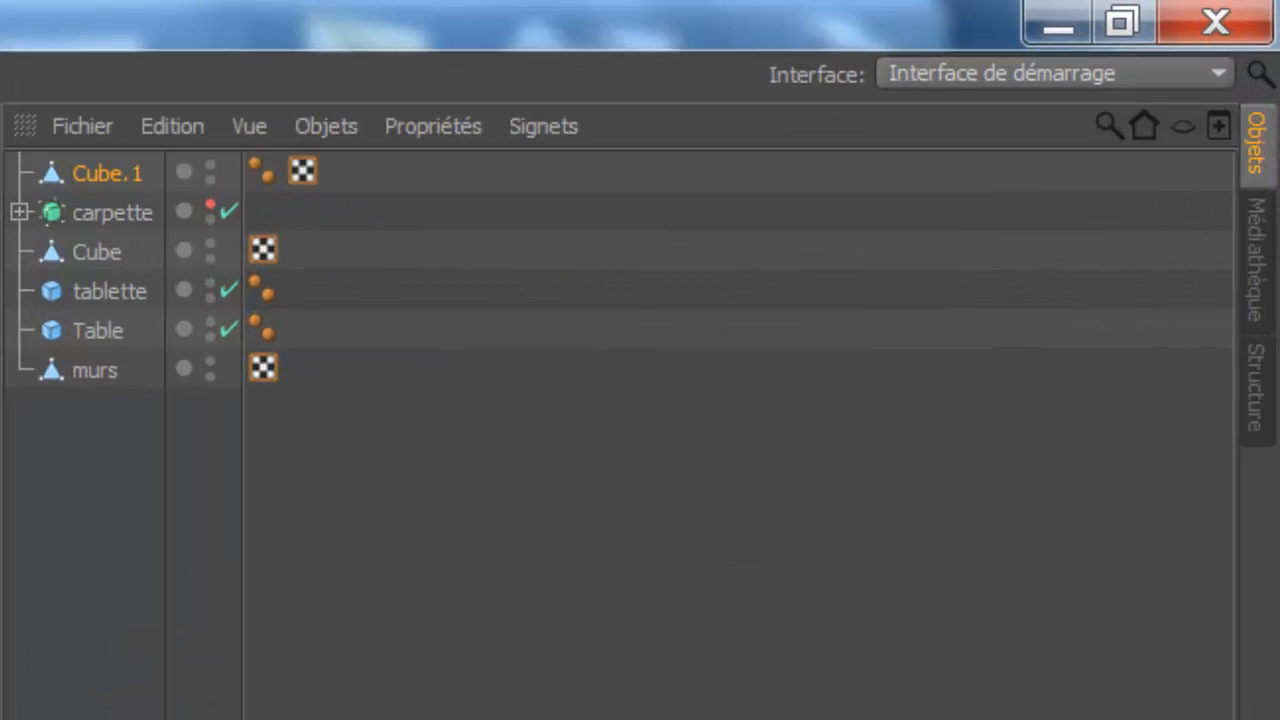
pyautogui.hotkey('ctrl', 'c')
pyautogui.hotkey('ctrl', 'v')
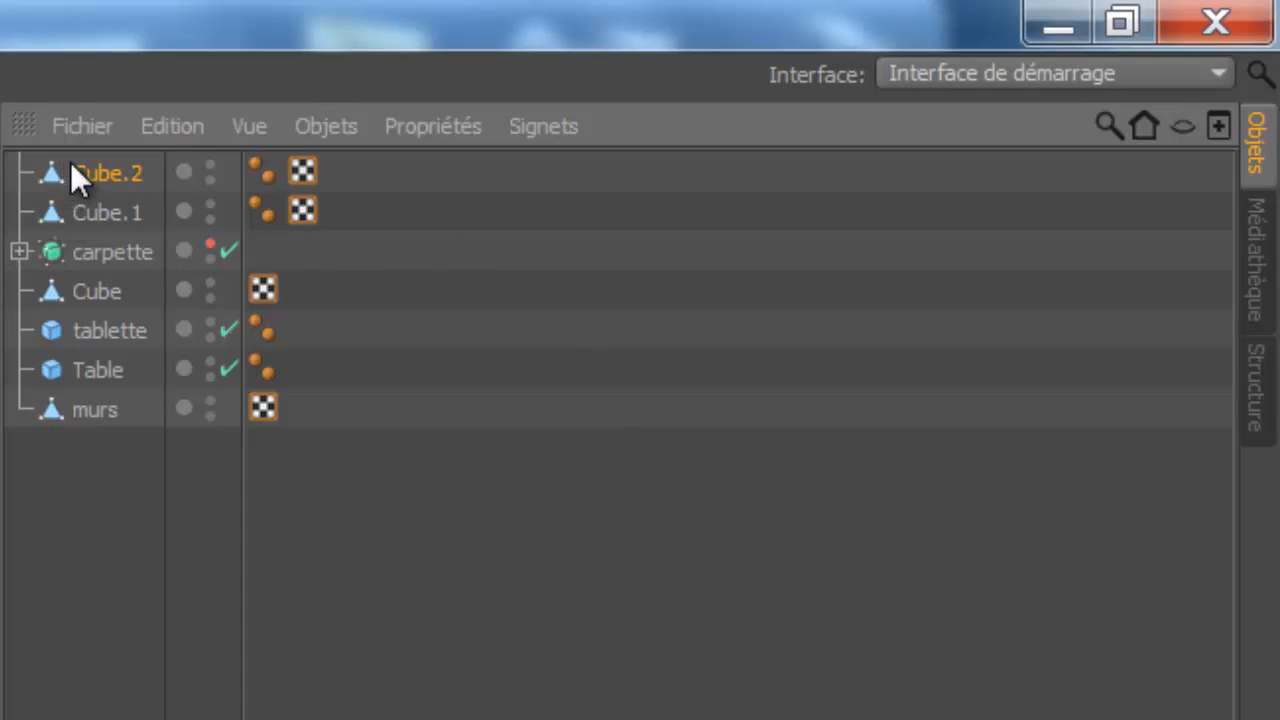
pyautogui.click(210, 165)
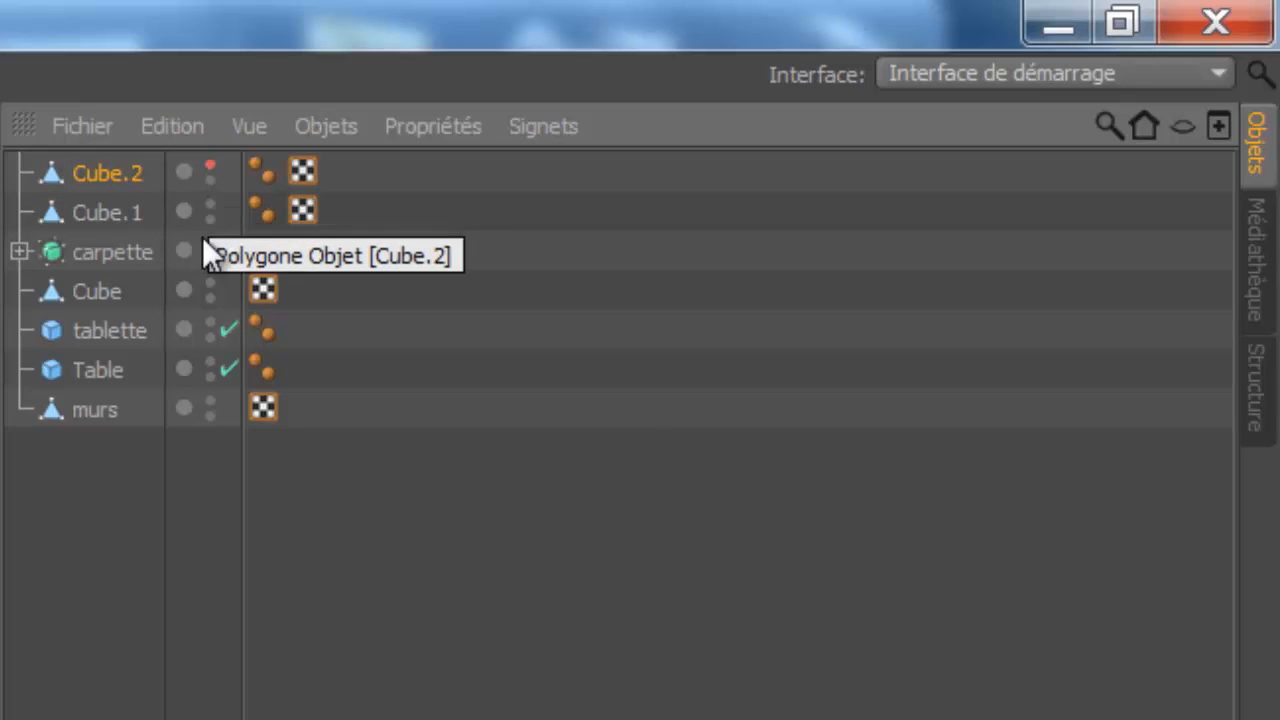
# Step: Close the open top of Cube.1 along its rim with the Fermer le trou polygonal tool
pyautogui.click(112, 215)
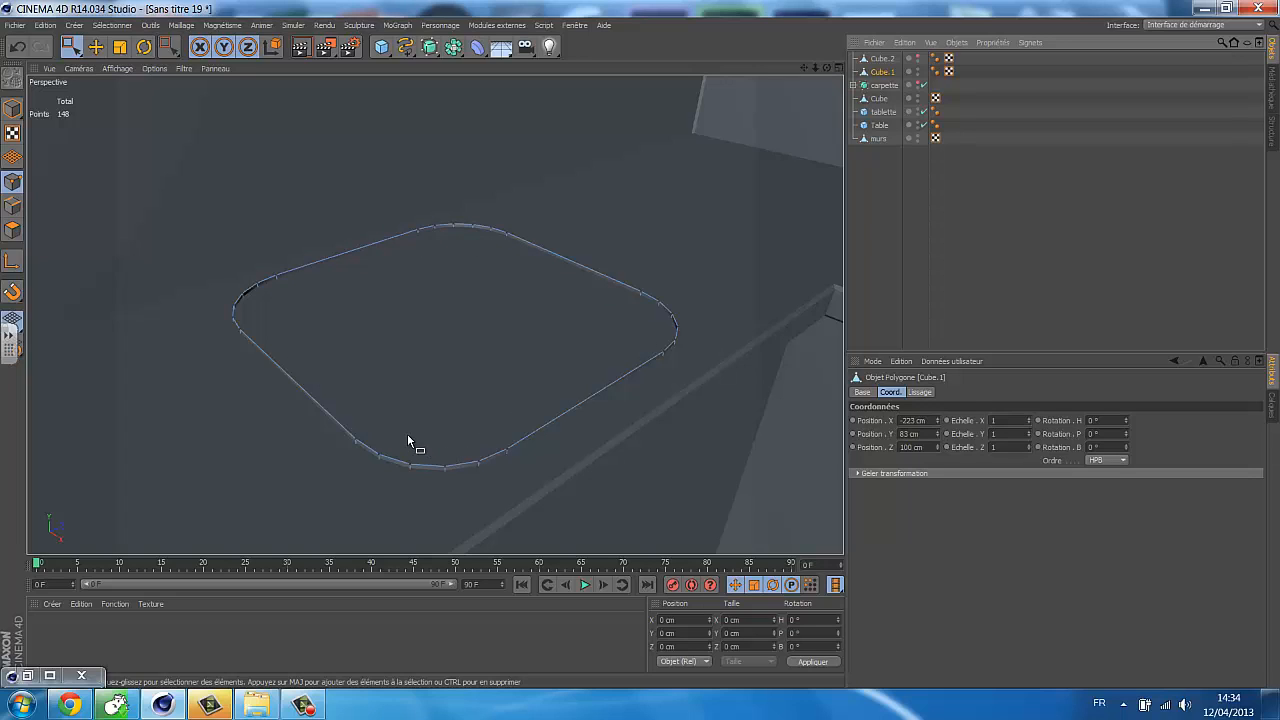
pyautogui.click(12, 205)
pyautogui.rightClick(335, 198)
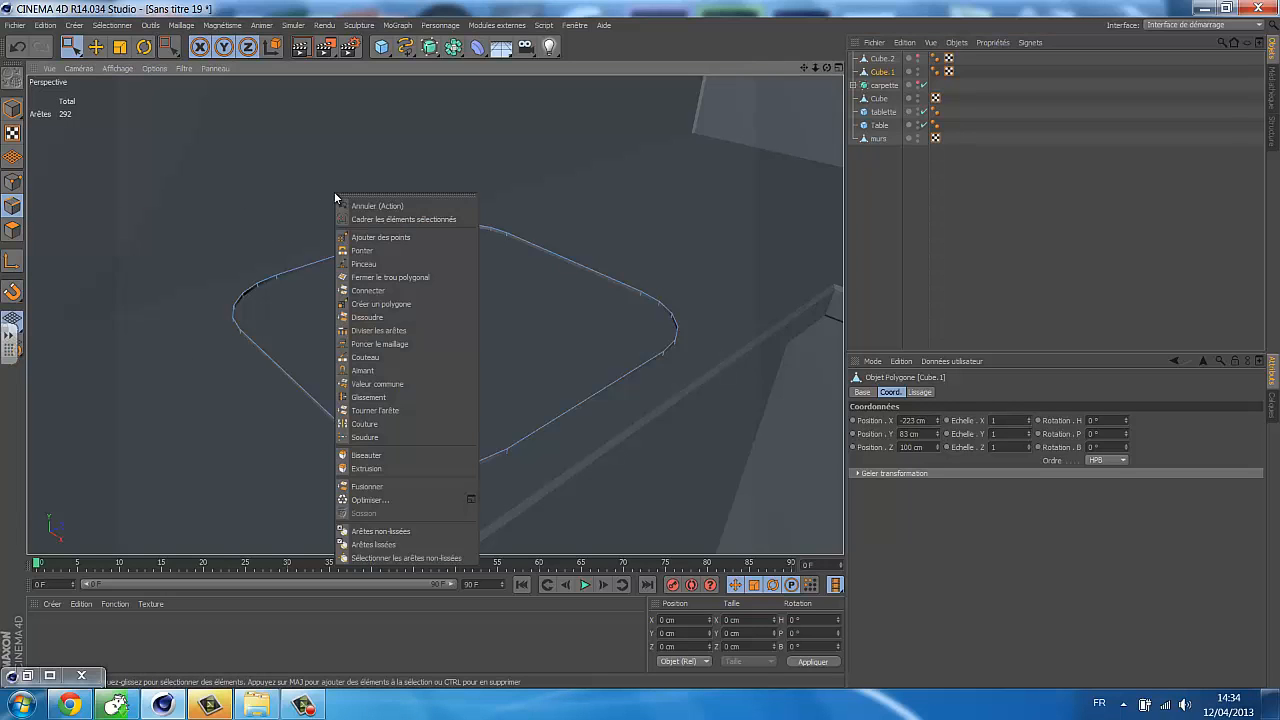
pyautogui.click(375, 277)
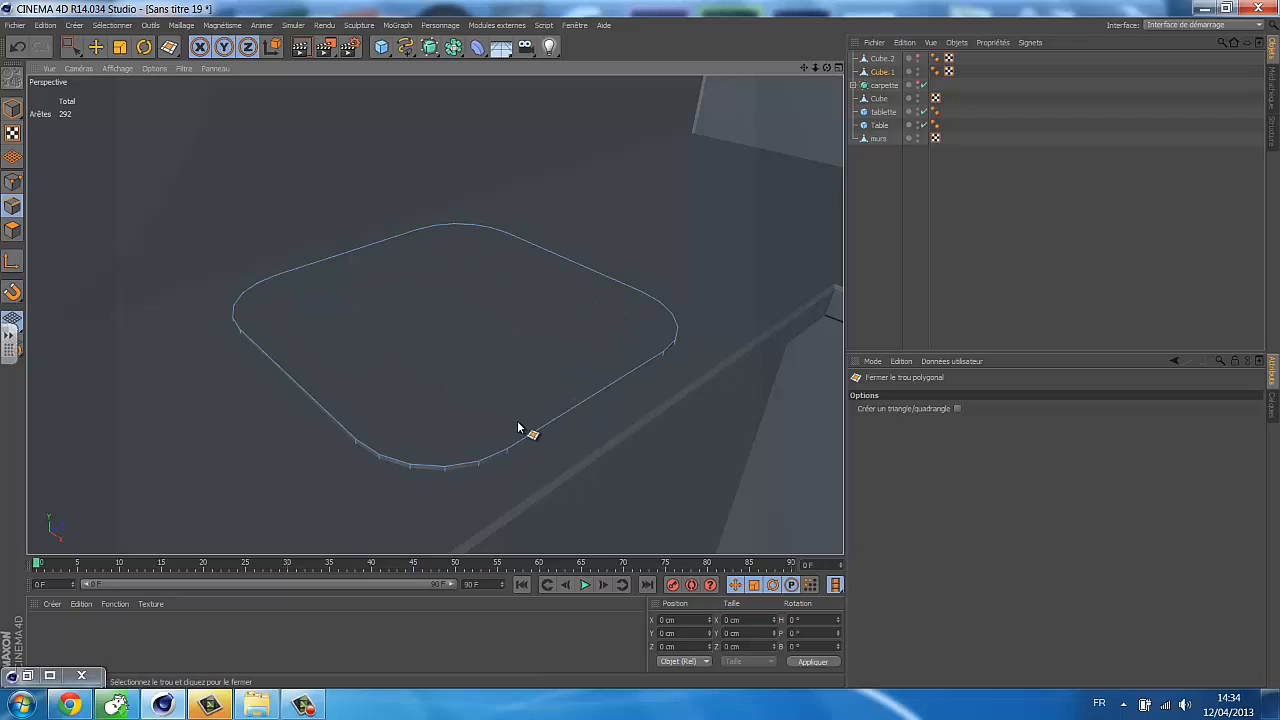
pyautogui.moveTo(518, 427)
pyautogui.keyDown('alt'); pyautogui.mouseDown()
pyautogui.moveTo(443, 409)
pyautogui.moveTo(388, 366)
pyautogui.moveTo(604, 414)
pyautogui.moveTo(576, 424)
pyautogui.moveTo(528, 405)
pyautogui.mouseUp(); pyautogui.keyUp('alt')
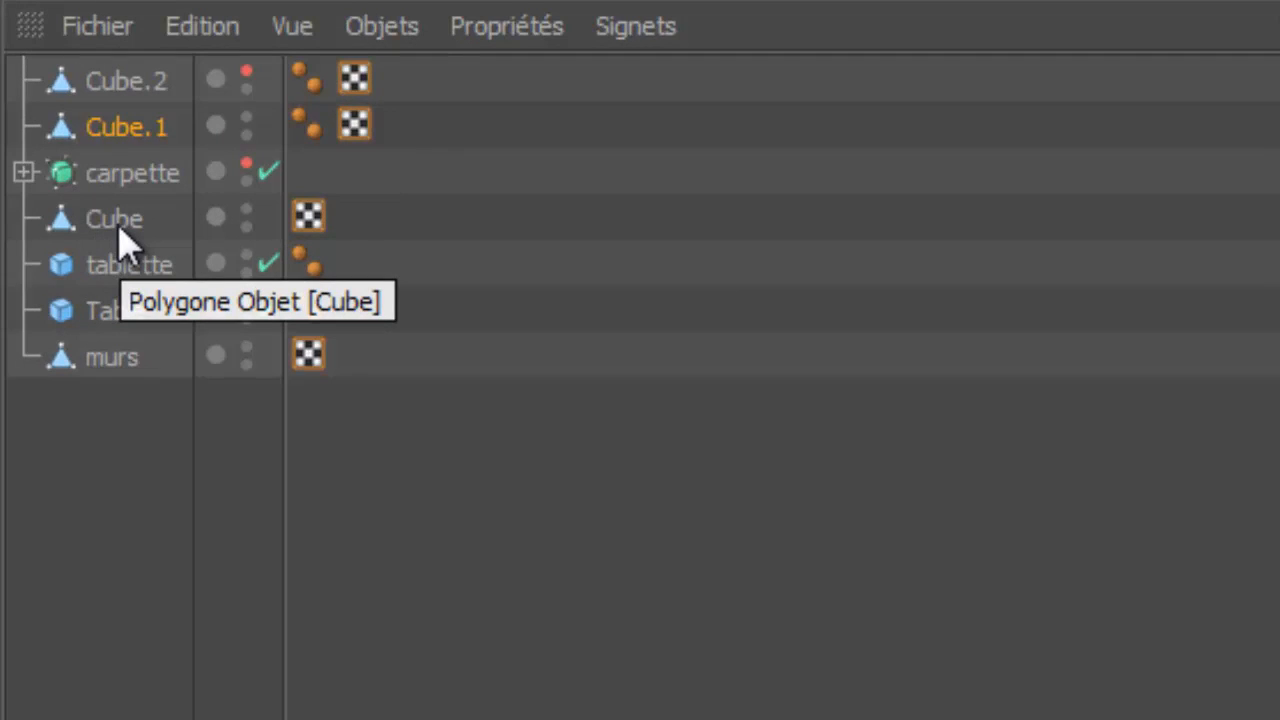
# Step: Rename the kitchen unit polygon object Cube as "meuble cuisine 1" and clear the selection
pyautogui.click(119, 222)
pyautogui.doubleClick(122, 220)
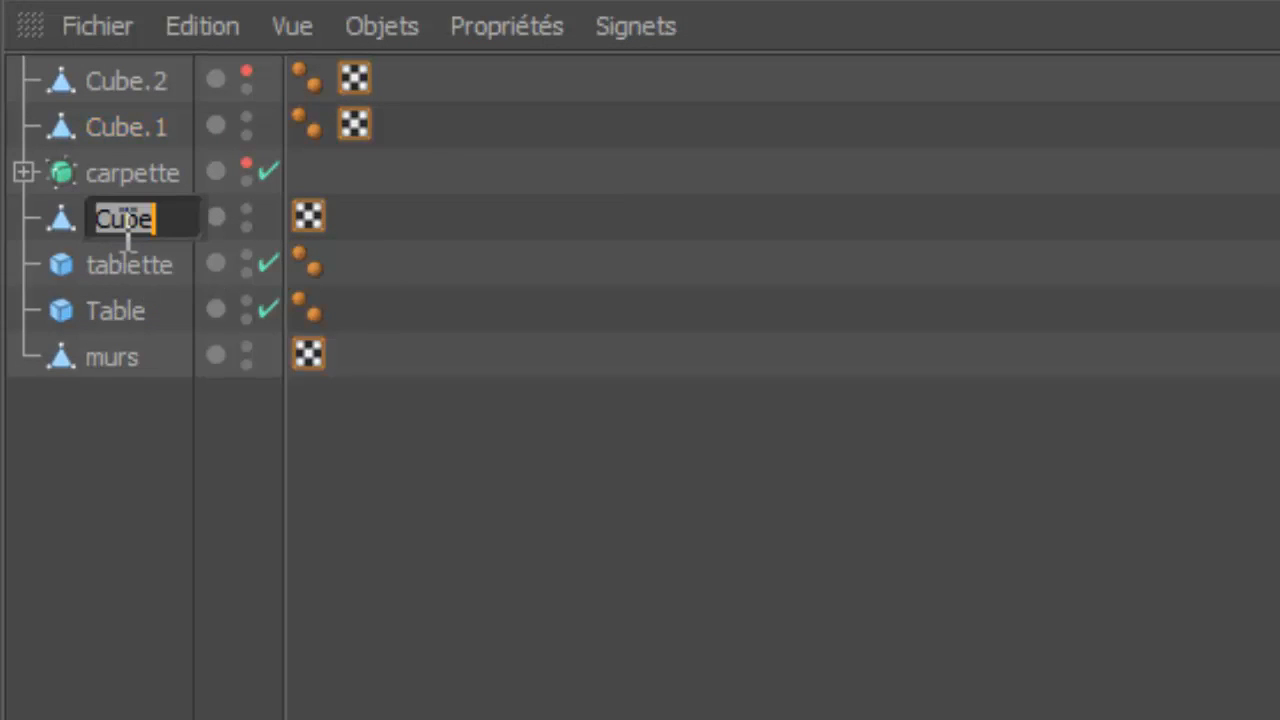
pyautogui.write('meub')
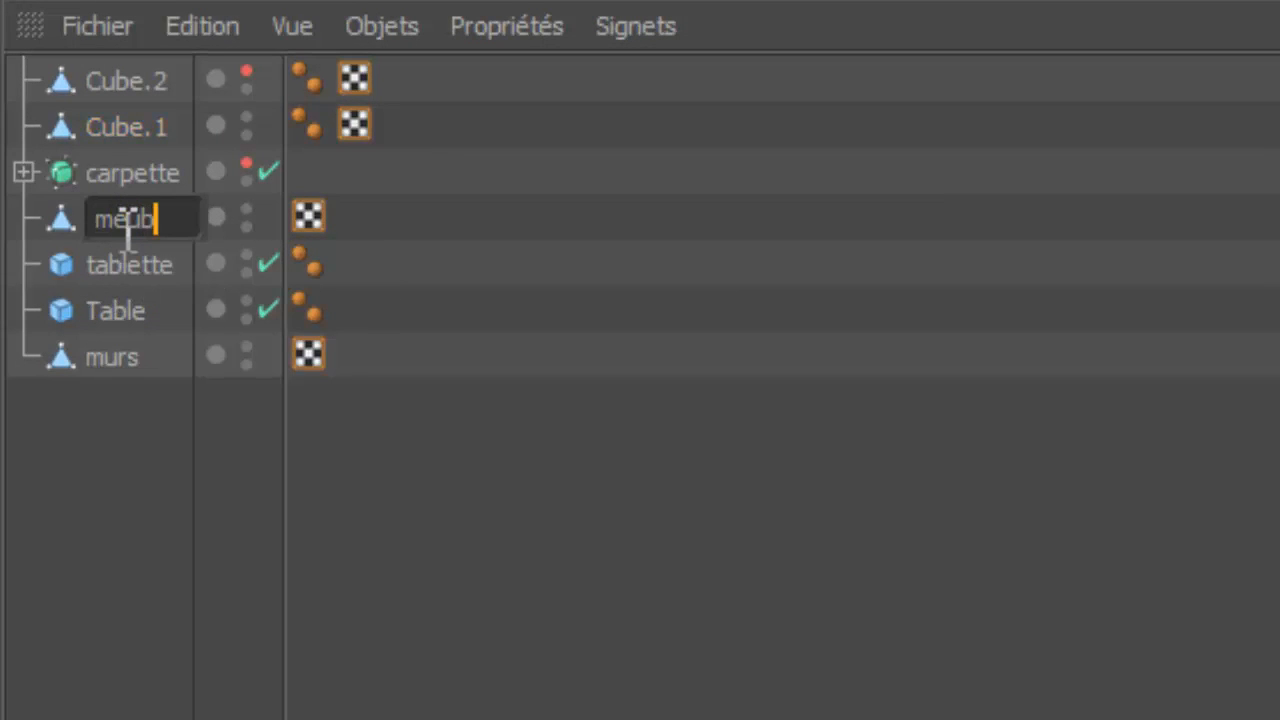
pyautogui.write('le cuisine 1')
pyautogui.press('Return')
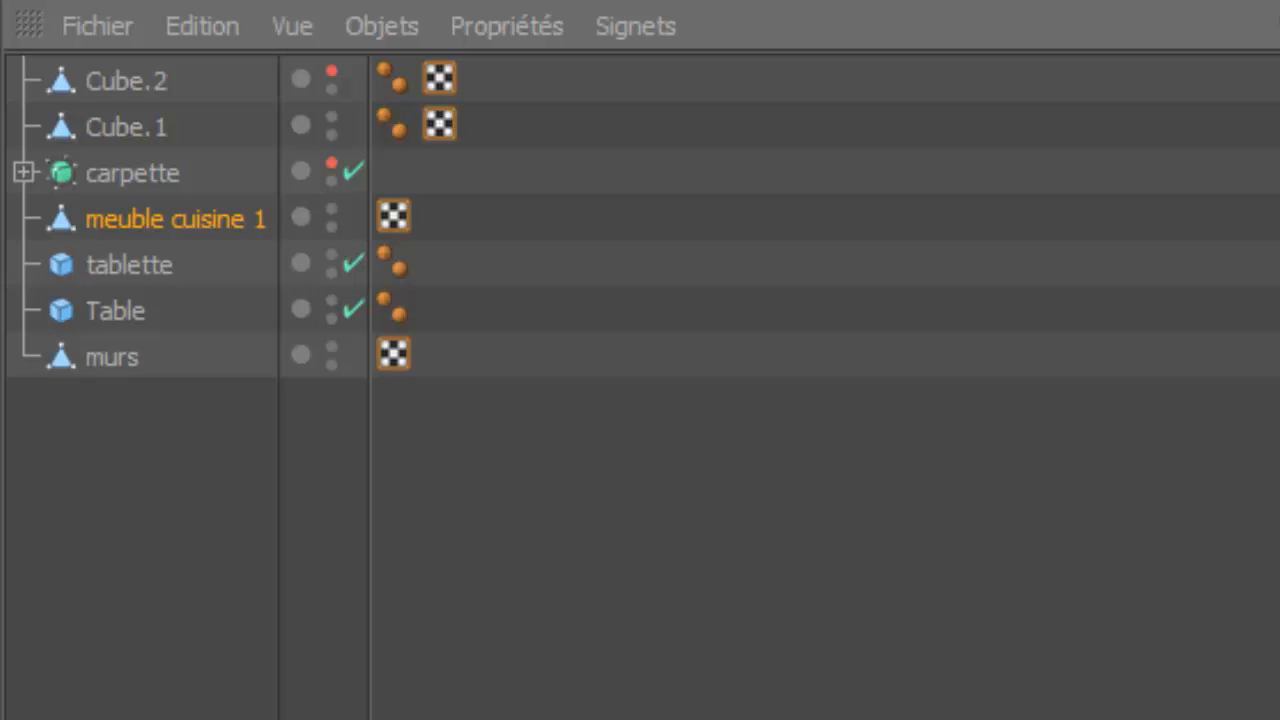
pyautogui.click(831, 620)
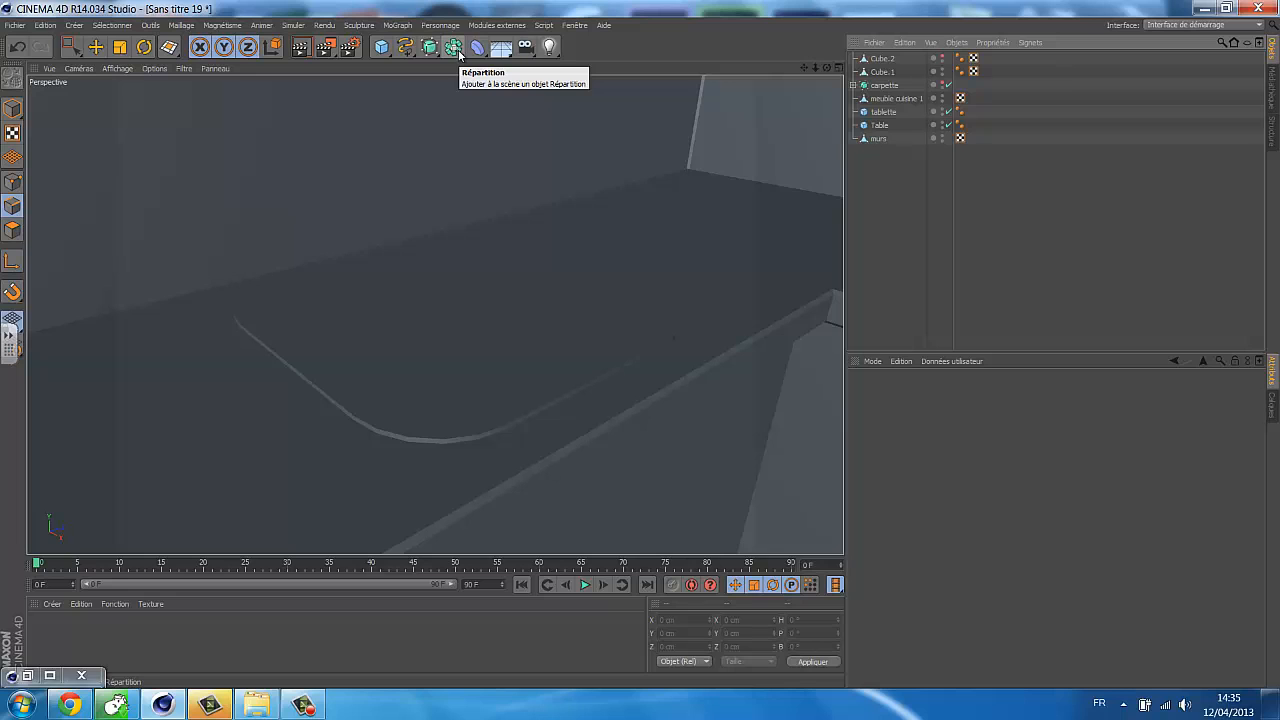
# Step: Add a Booléen object and nest meuble cuisine 1 followed by Cube.1 inside it to cut the basin out of the worktop
pyautogui.click(456, 48)
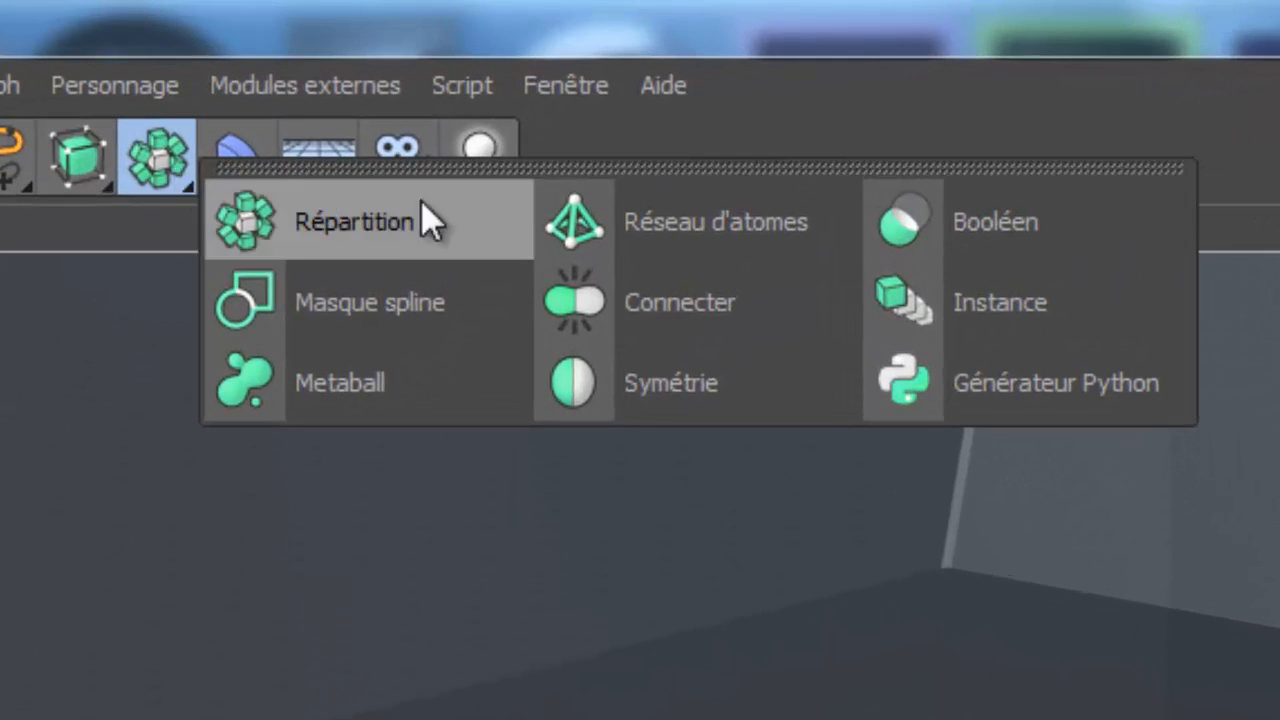
pyautogui.click(984, 262)
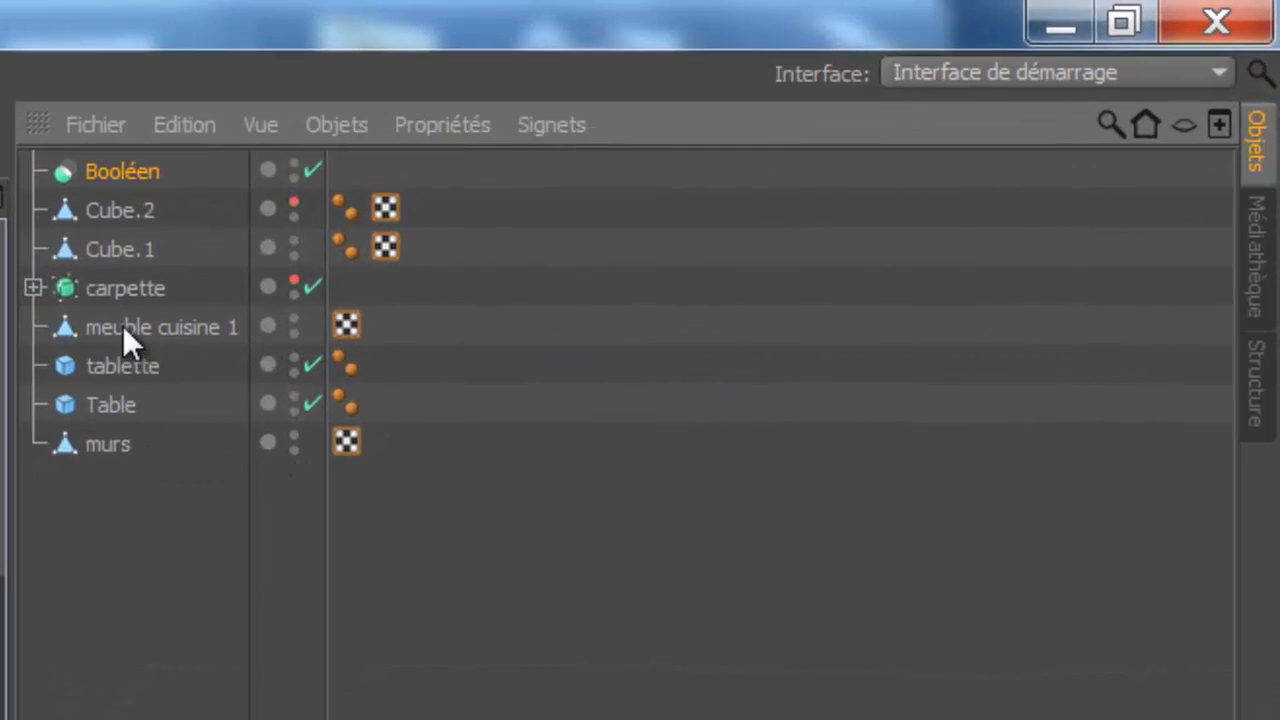
pyautogui.click(979, 146)
pyautogui.moveTo(122, 327); pyautogui.dragTo(121, 174)
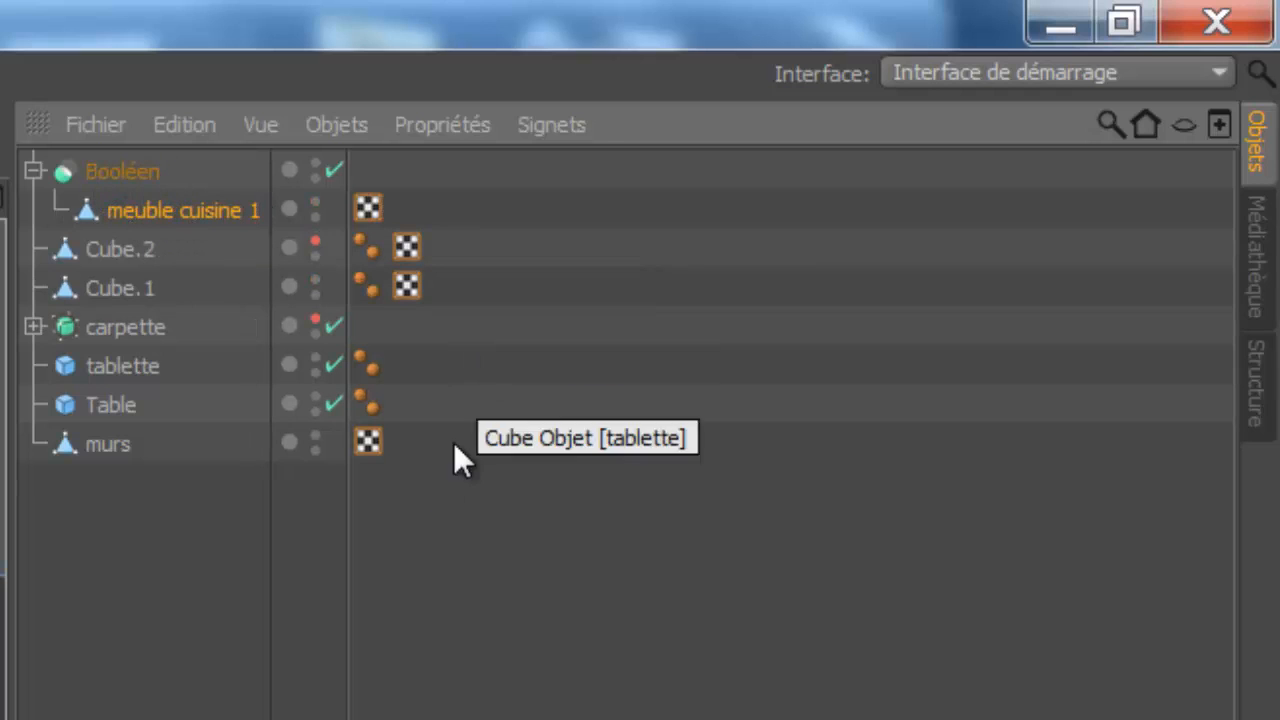
pyautogui.click(134, 292)
pyautogui.moveTo(134, 292); pyautogui.dragTo(156, 218)
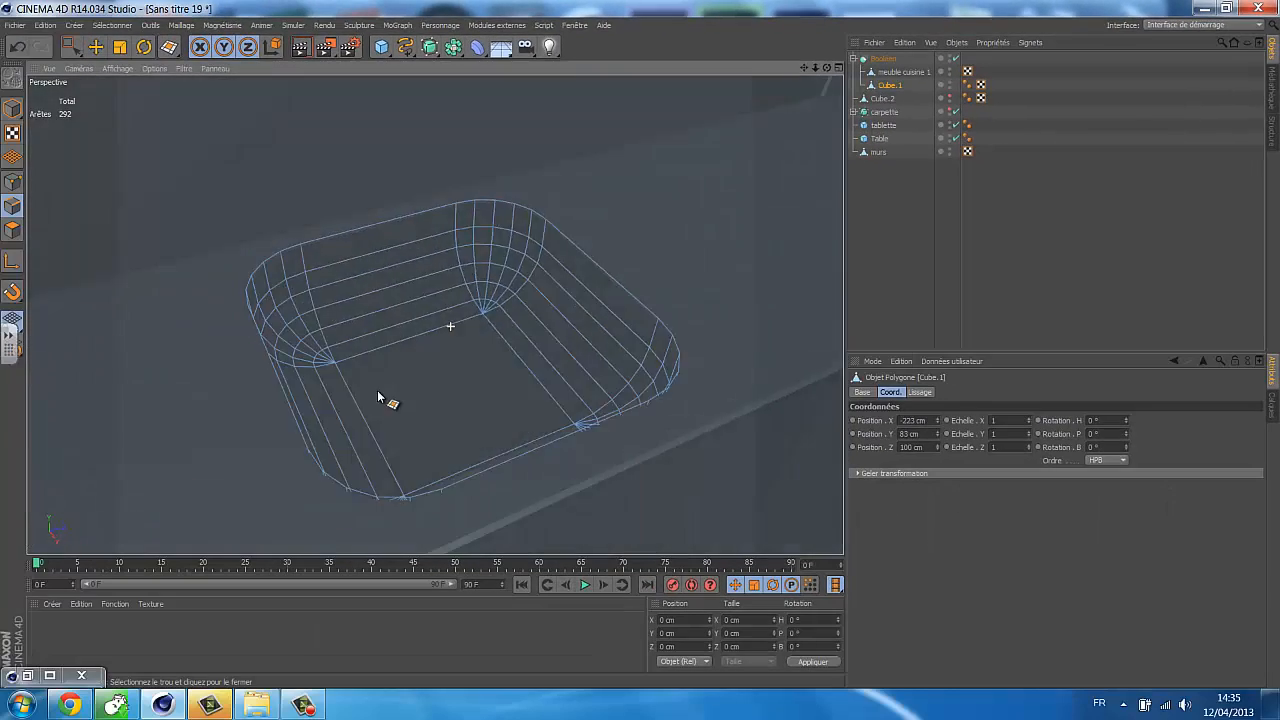
pyautogui.keyDown('alt'); pyautogui.moveTo(377, 390); pyautogui.dragTo(566, 417); pyautogui.keyUp('alt')
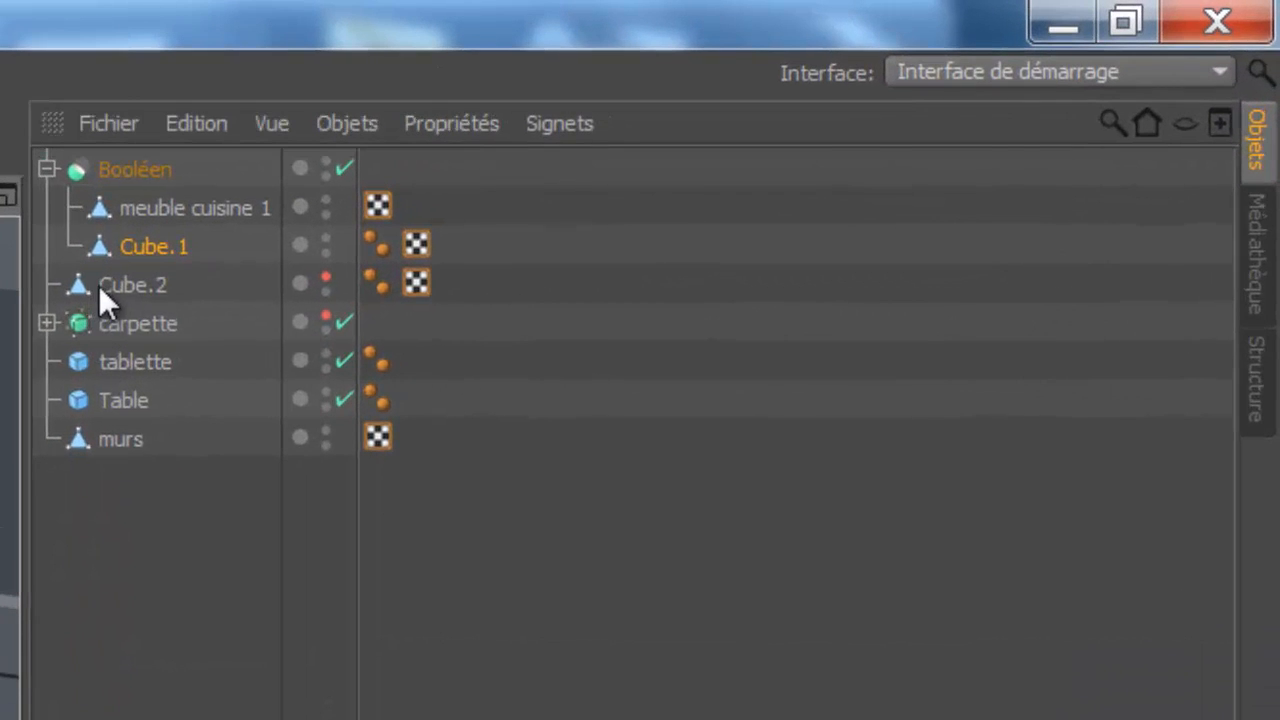
# Step: Unhide Cube.2 in the viewport and loop-select the edges around its open rim
pyautogui.click(328, 278)
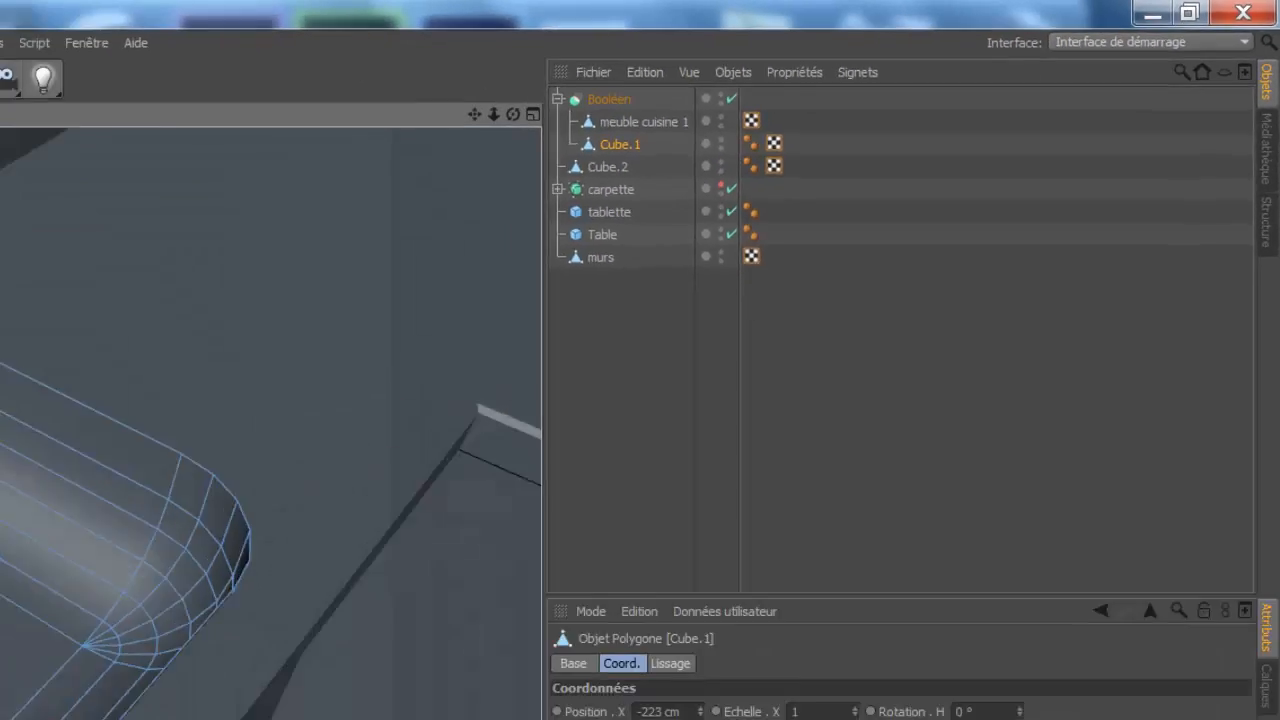
pyautogui.moveTo(249, 386)
pyautogui.keyDown('alt'); pyautogui.mouseDown()
pyautogui.moveTo(229, 354)
pyautogui.moveTo(460, 392)
pyautogui.moveTo(422, 420)
pyautogui.mouseUp(); pyautogui.keyUp('alt')
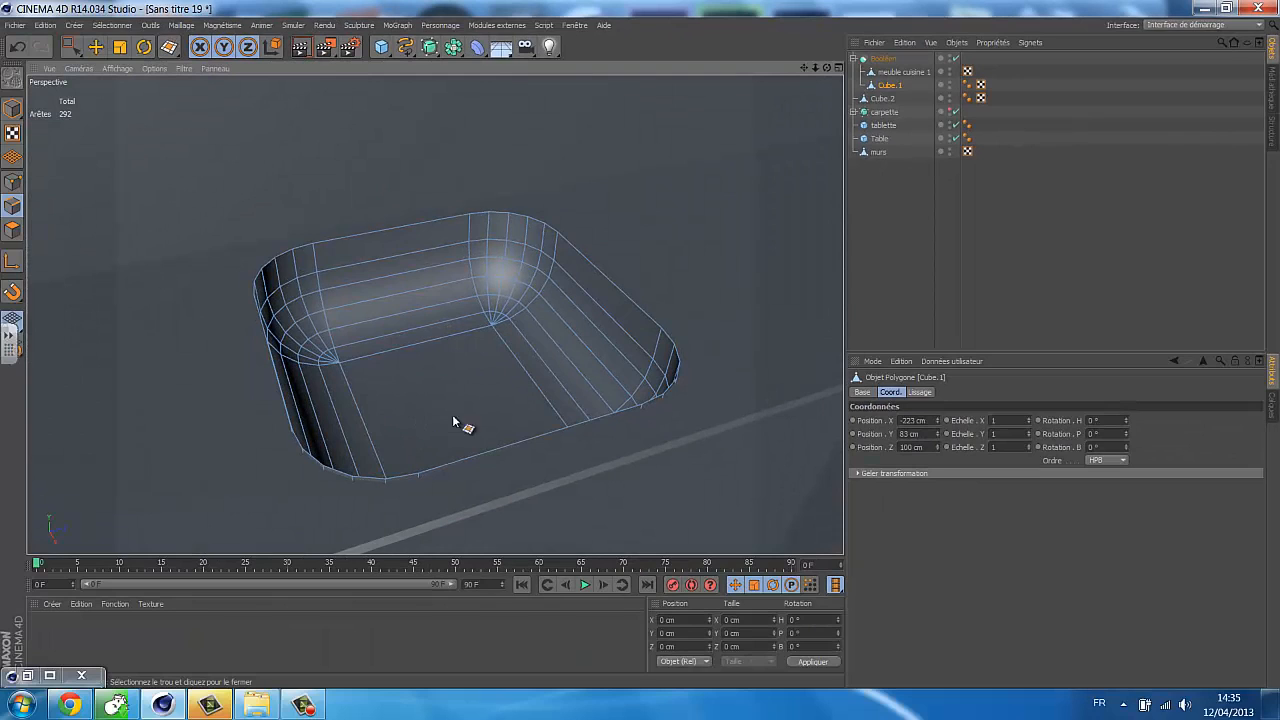
pyautogui.click(884, 100)
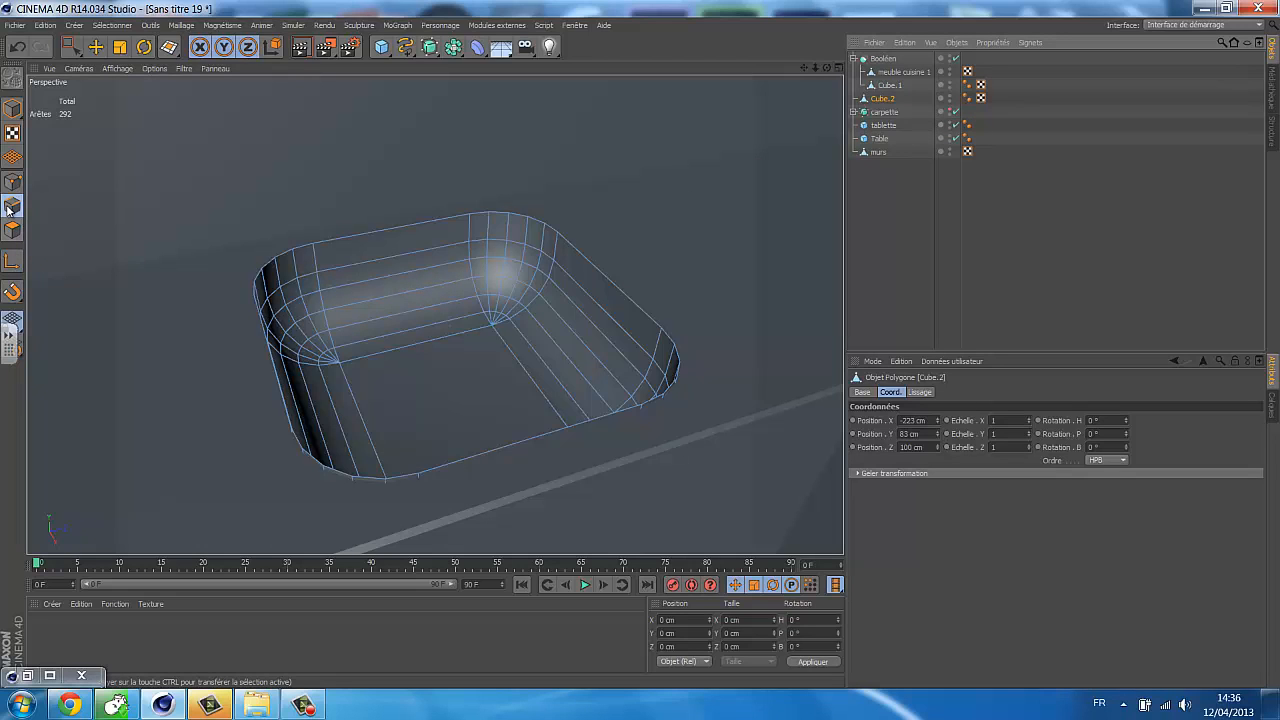
pyautogui.click(11, 207)
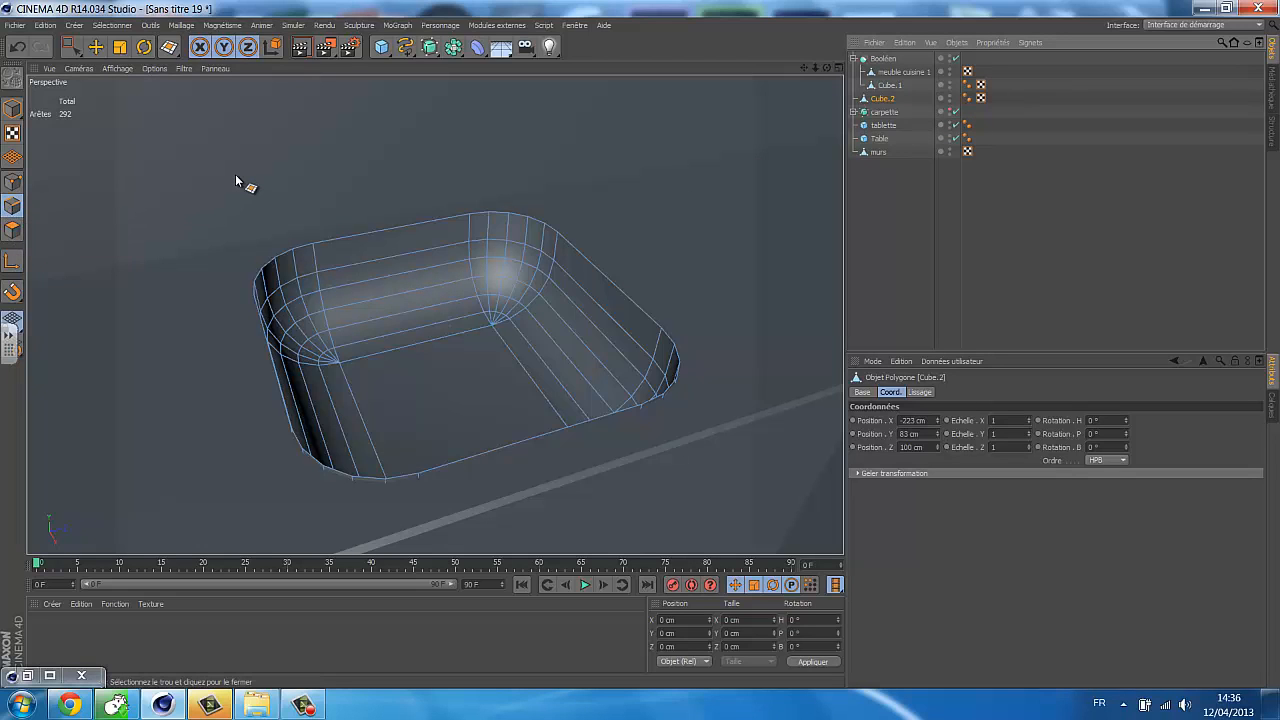
pyautogui.press('u')
pyautogui.press('l')
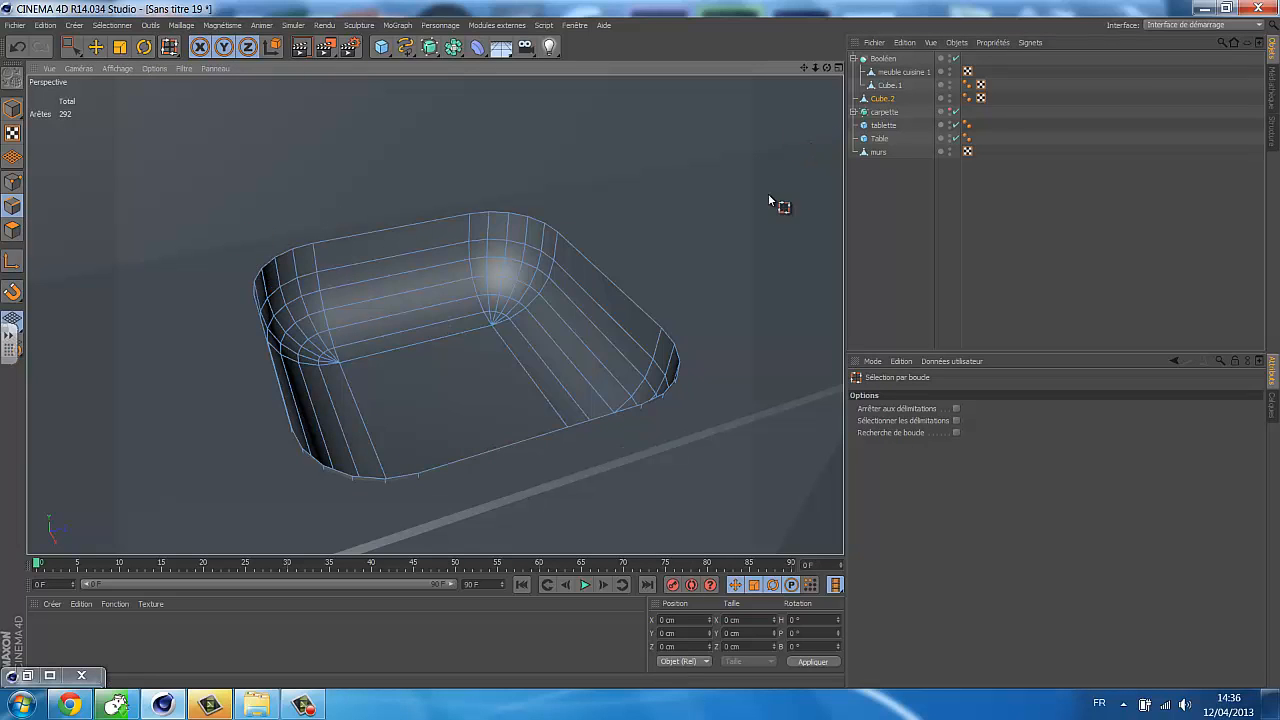
pyautogui.click(455, 466)
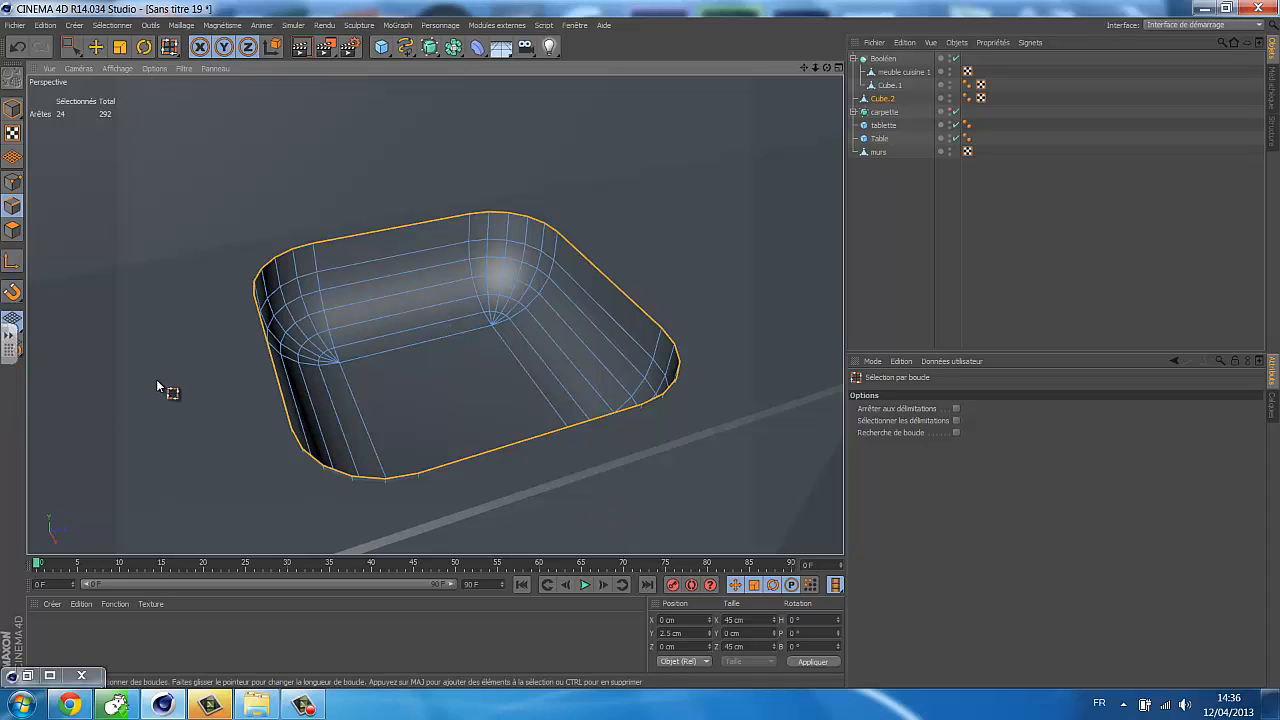
# Step: Extrude the selected rim edges of Cube.2 with an offset (Décalage) of 0 cm
pyautogui.press('d')
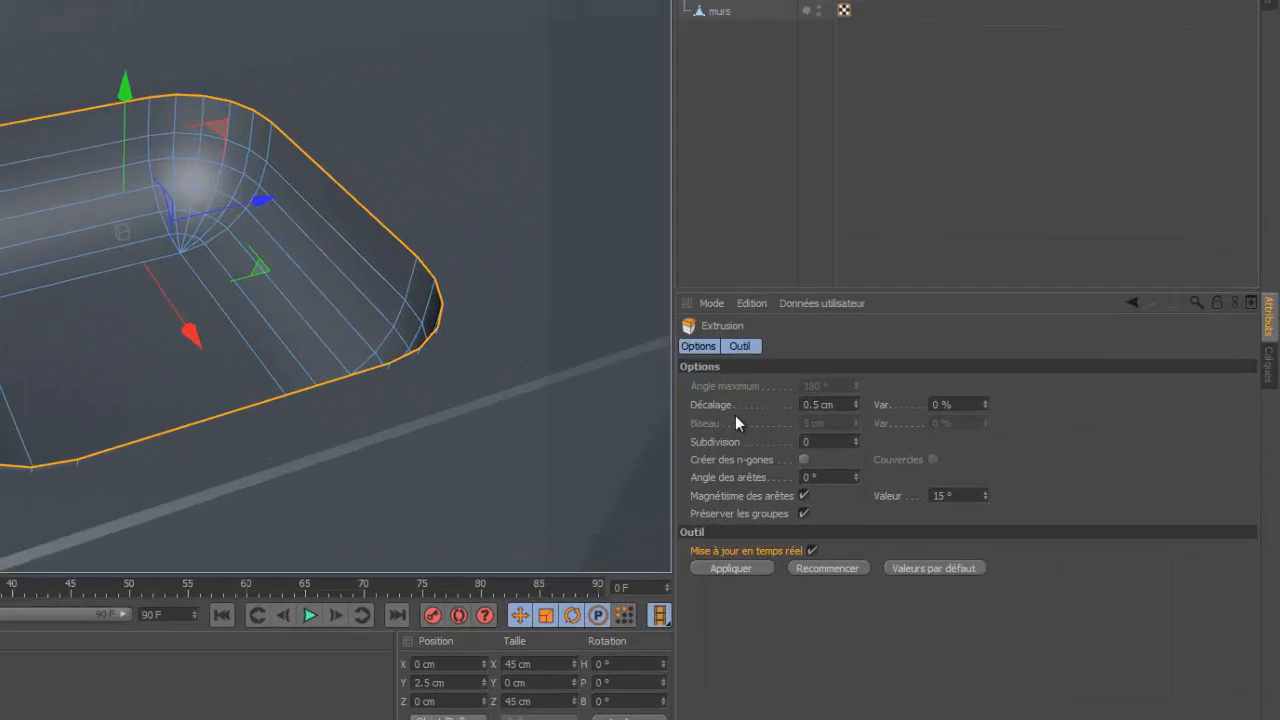
pyautogui.moveTo(968, 434); pyautogui.dragTo(911, 438)
pyautogui.moveTo(178, 297); pyautogui.dragTo(168, 312)
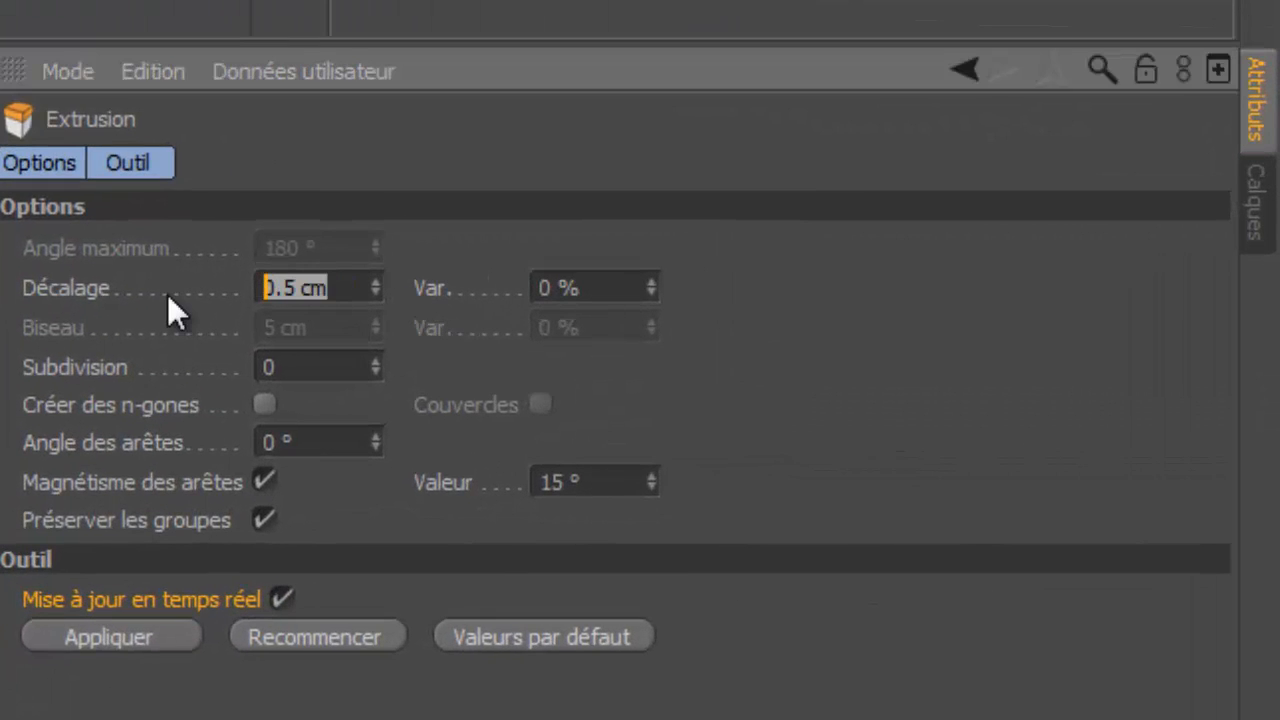
pyautogui.write('0')
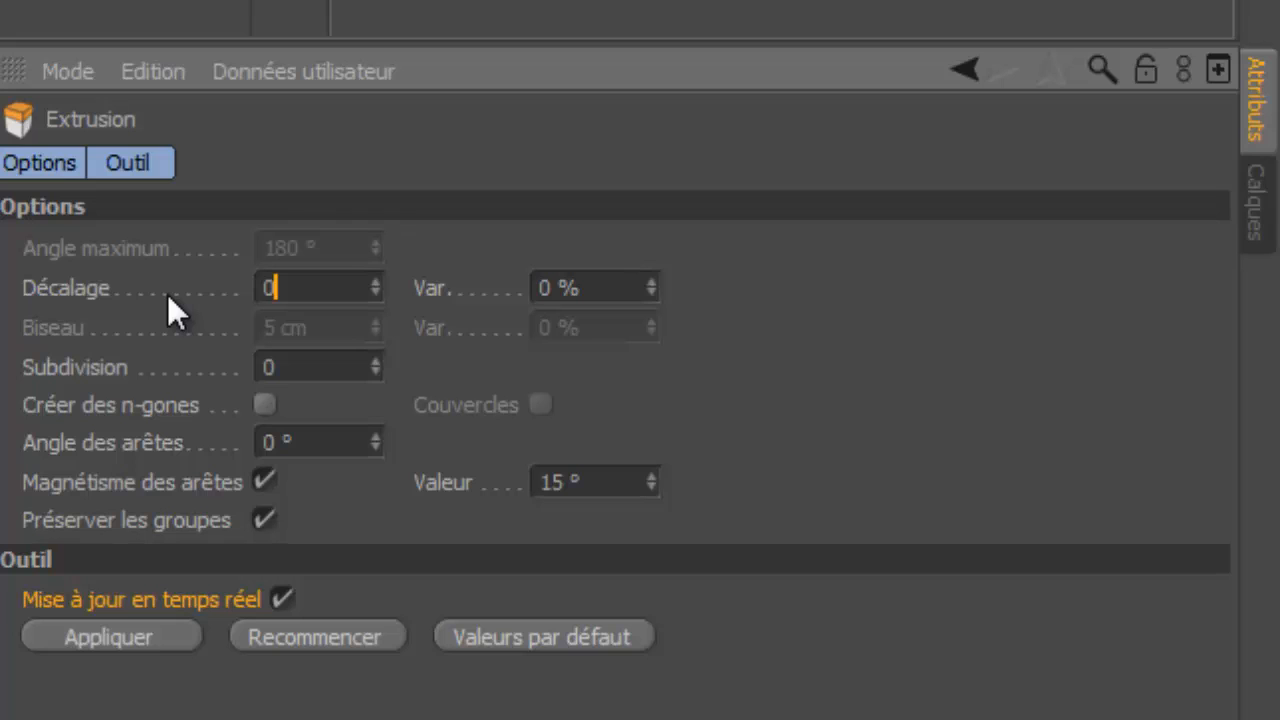
pyautogui.press('Return')
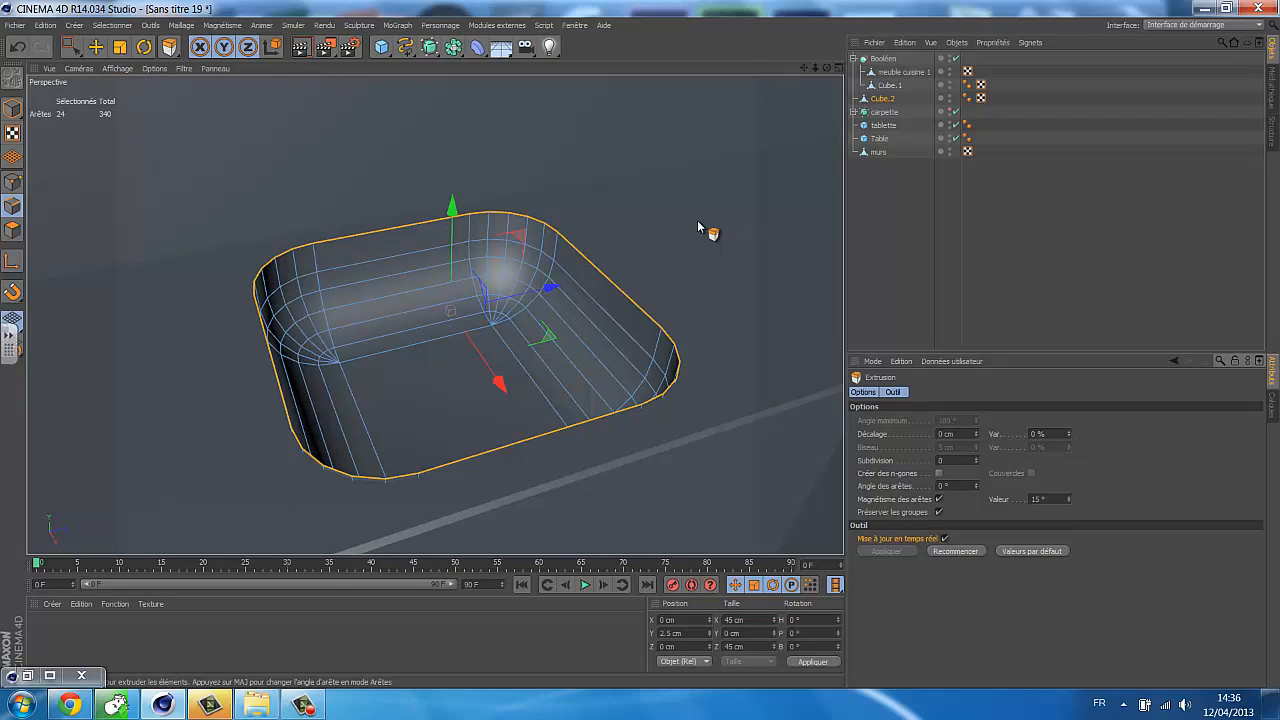
# Step: Try to scale the extruded rim edges of Cube.2 outward to about 49.8 cm in X and Z
pyautogui.press('t')
pyautogui.moveTo(660, 245); pyautogui.dragTo(721, 236)
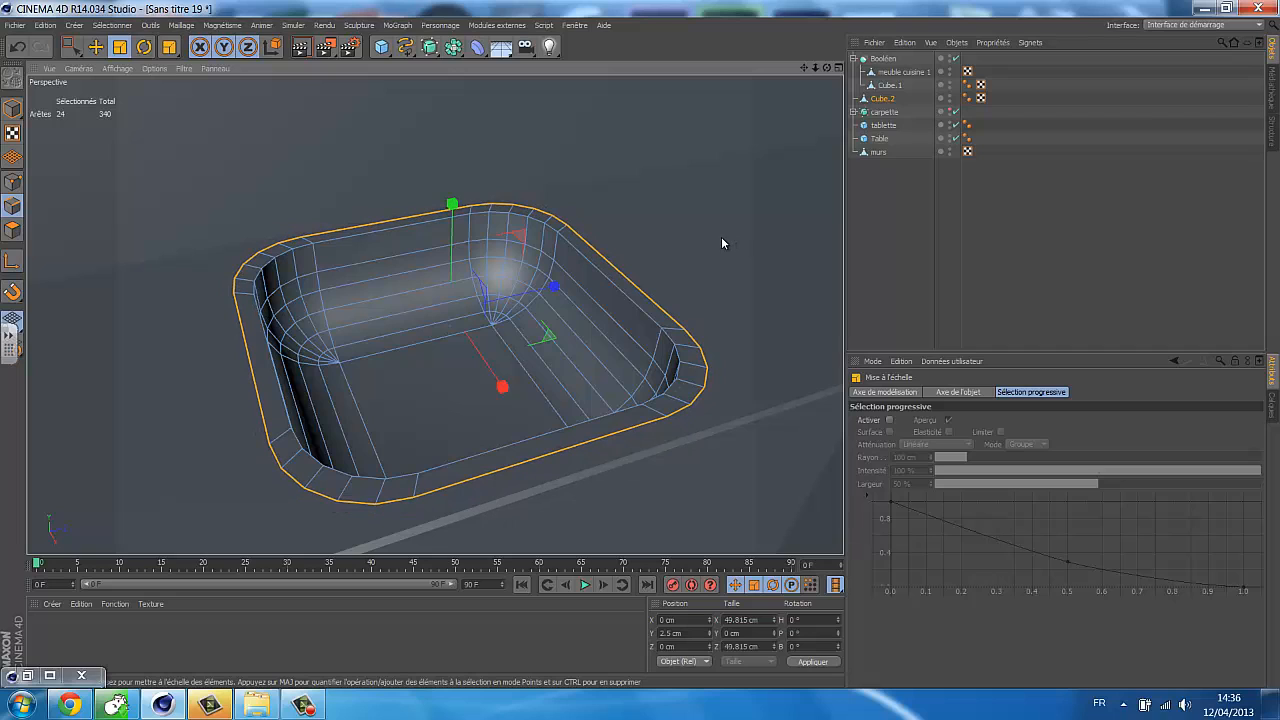
pyautogui.hotkey('ctrl', 'z')
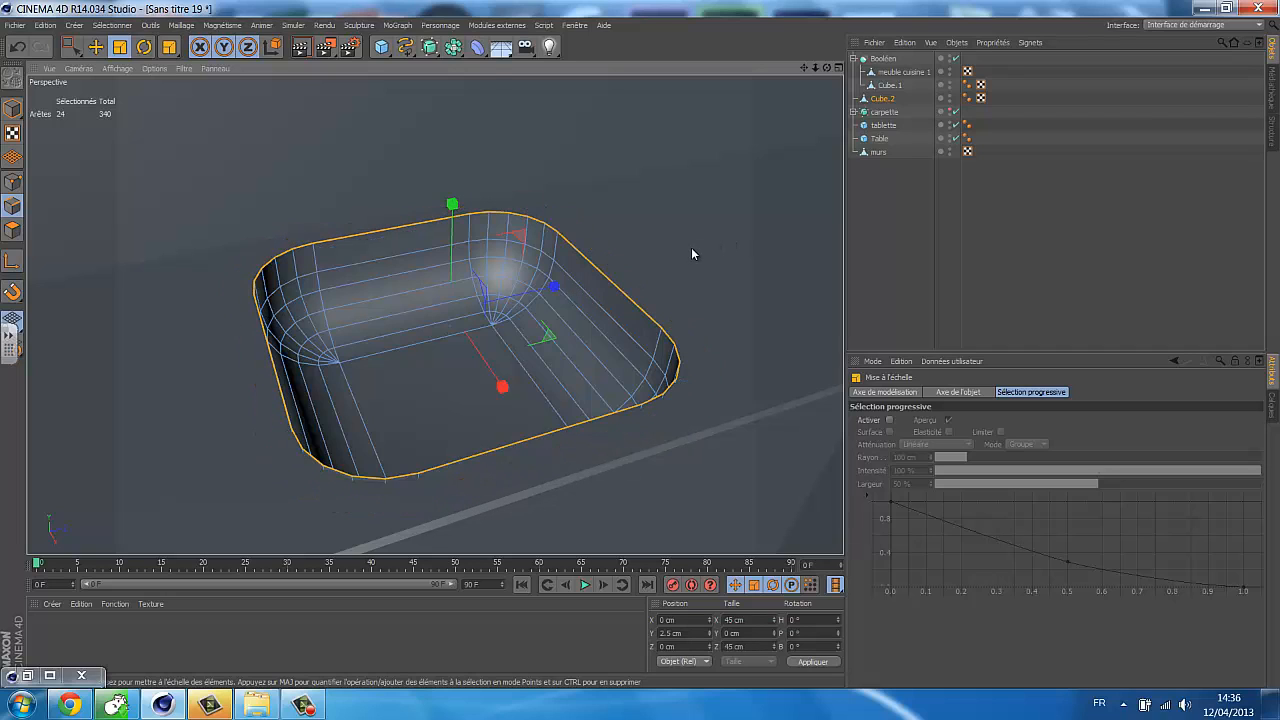
# Step: Scale the extruded rim edges of Cube.2 outward to 49.5 cm in X and Z and loop-select the new rim polygons
pyautogui.keyDown('shift'); pyautogui.moveTo(694, 253); pyautogui.dragTo(700, 252); pyautogui.keyUp('shift')
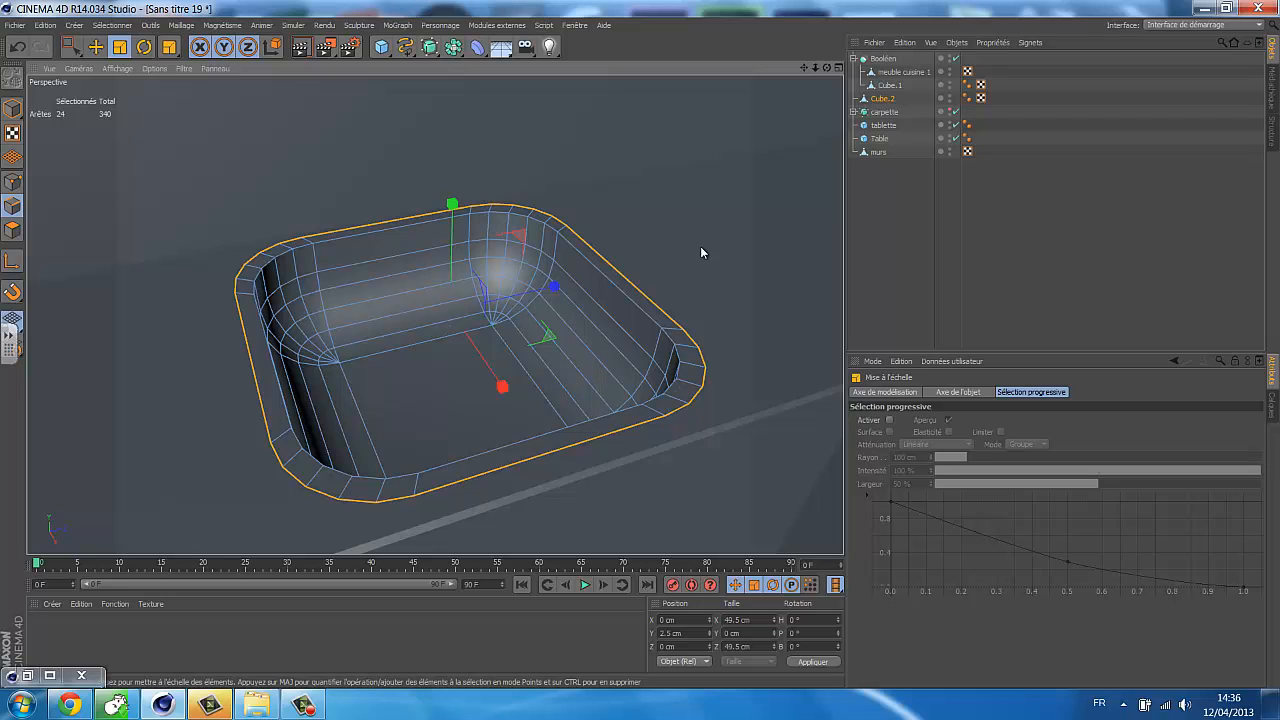
pyautogui.click(20, 232)
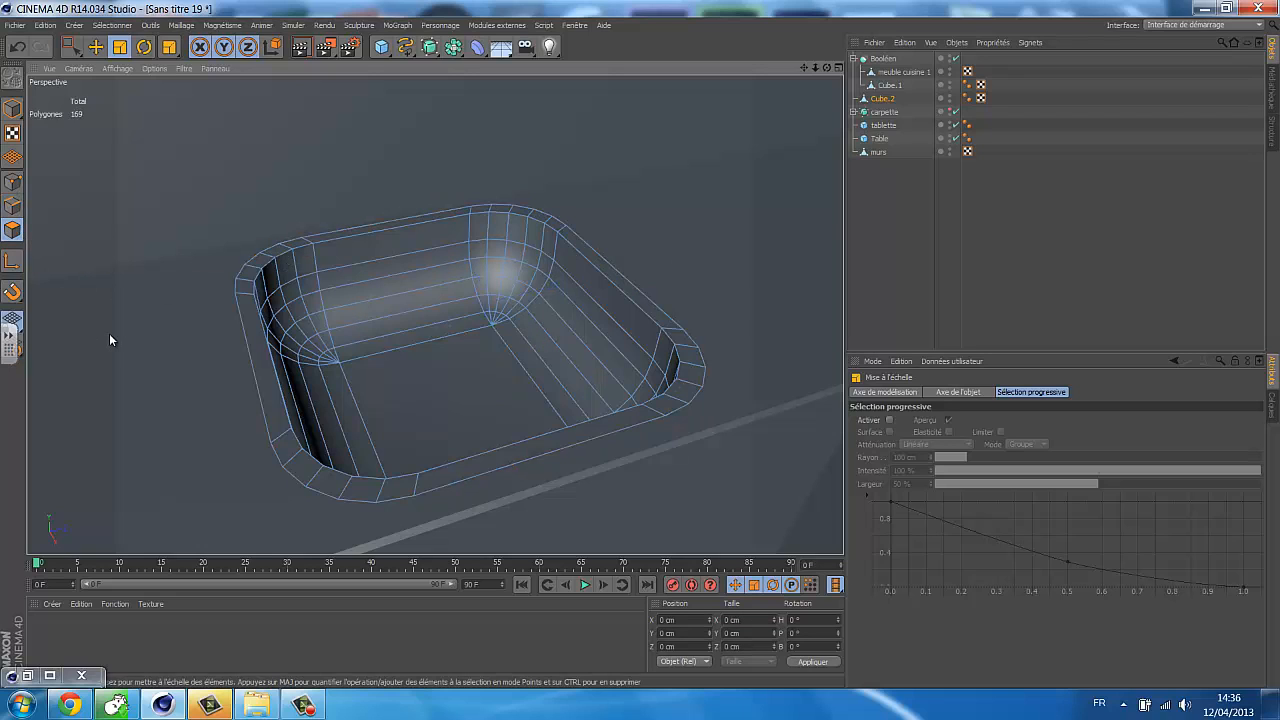
pyautogui.press('u')
pyautogui.press('l')
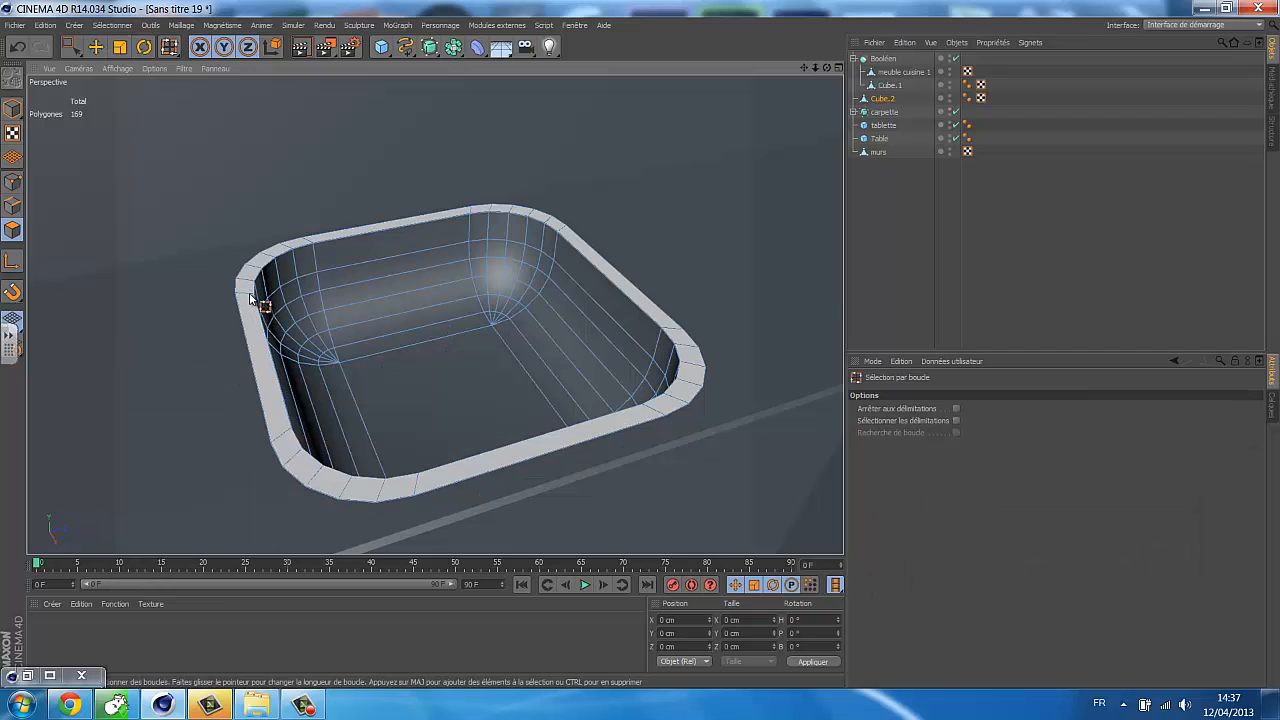
pyautogui.click(251, 297)
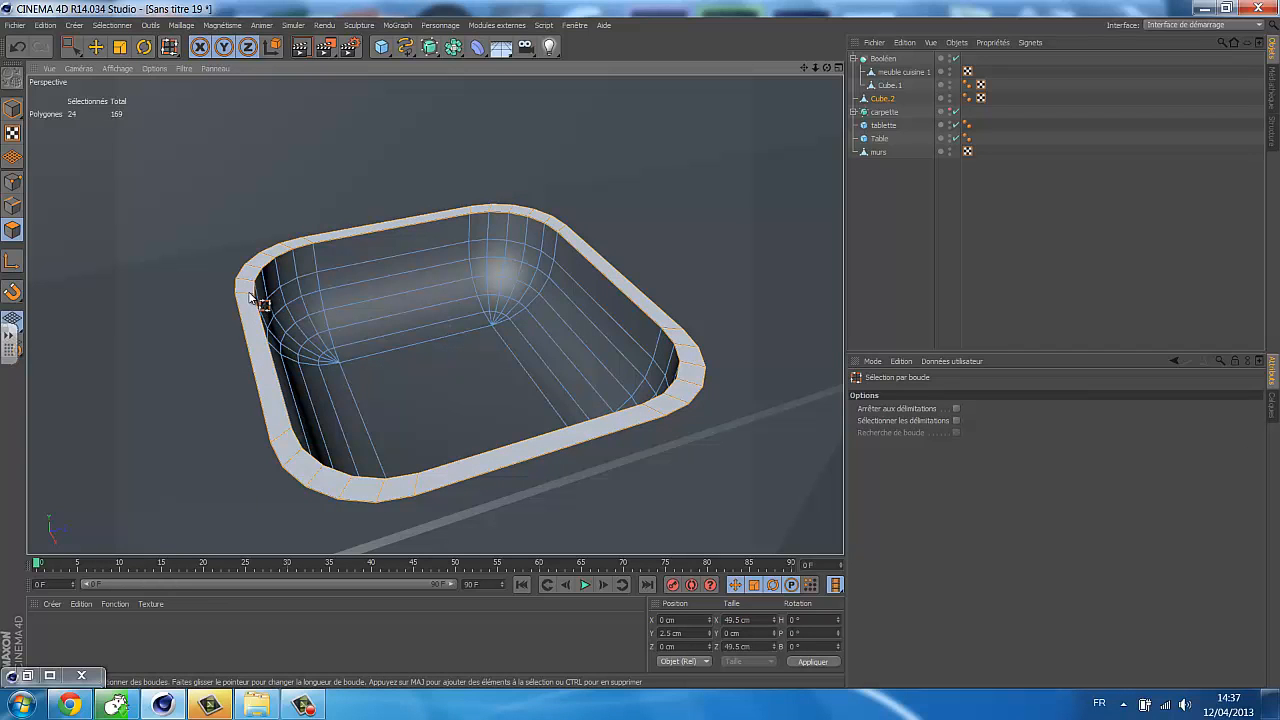
# Step: Extrude the selected rim polygons of Cube.2 with an offset (Décalage) of -0.5 cm
pyautogui.press('d')
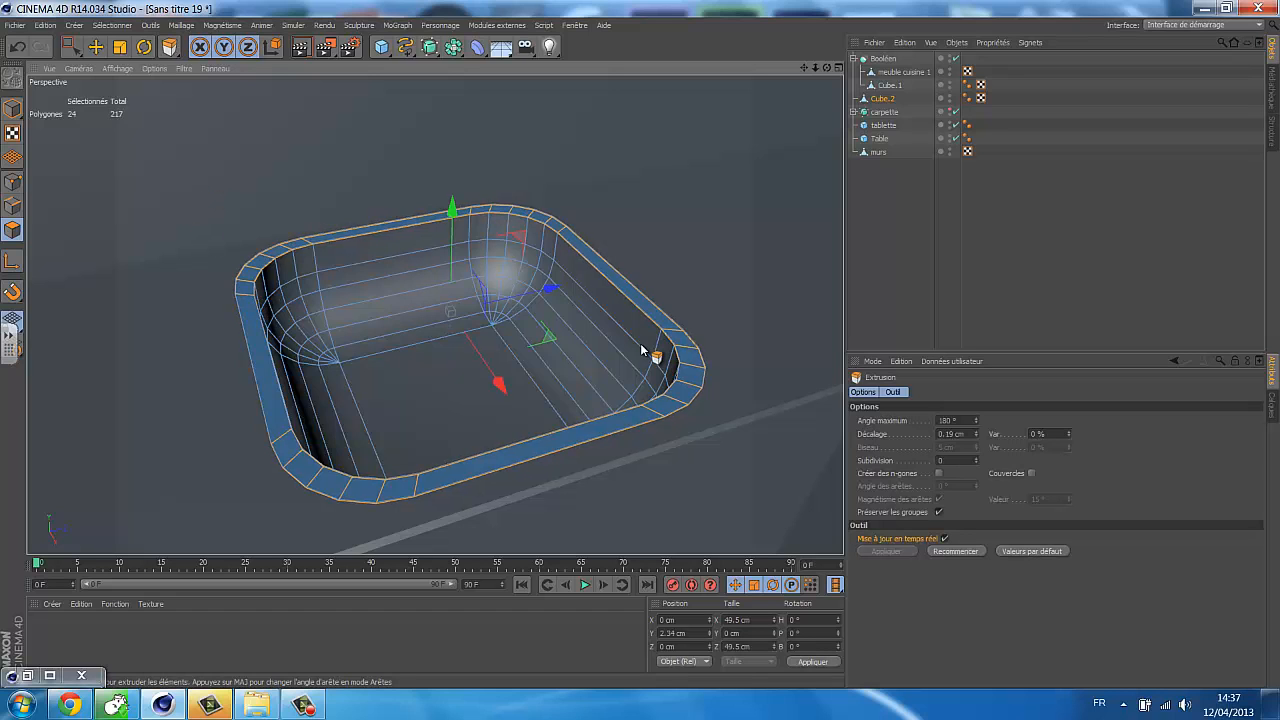
pyautogui.moveTo(640, 343); pyautogui.dragTo(639, 343)
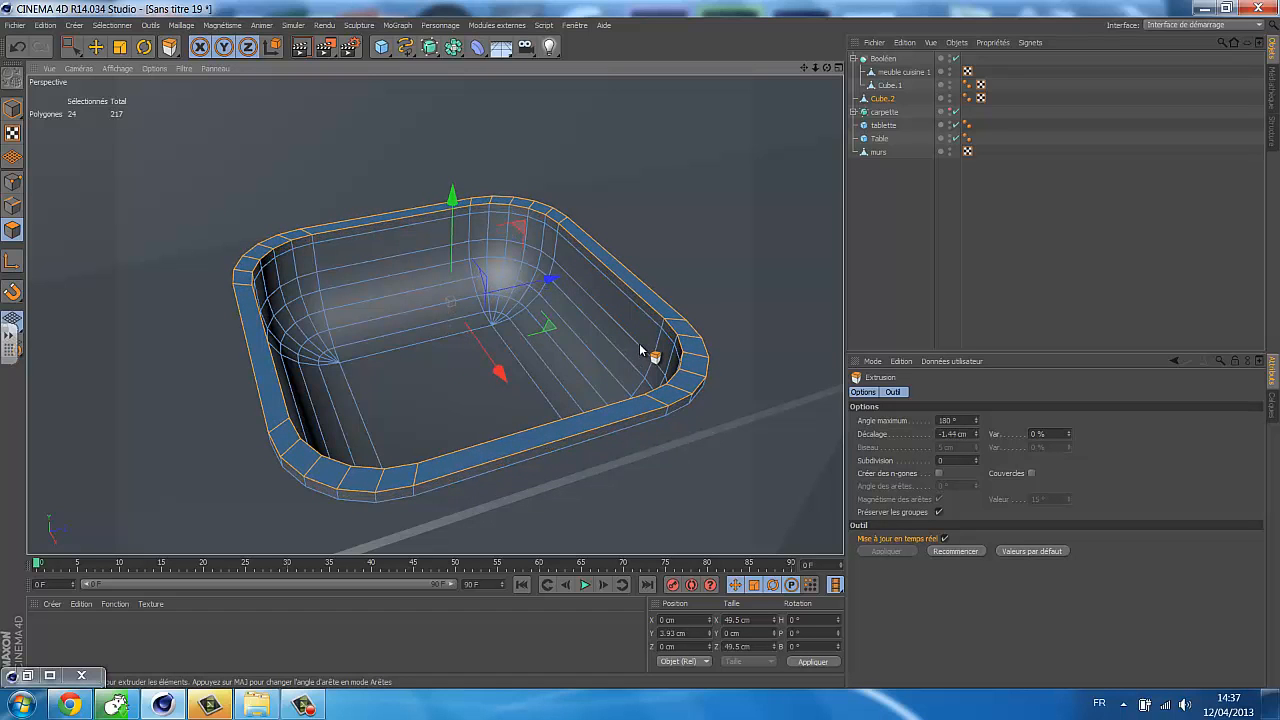
pyautogui.click(971, 434)
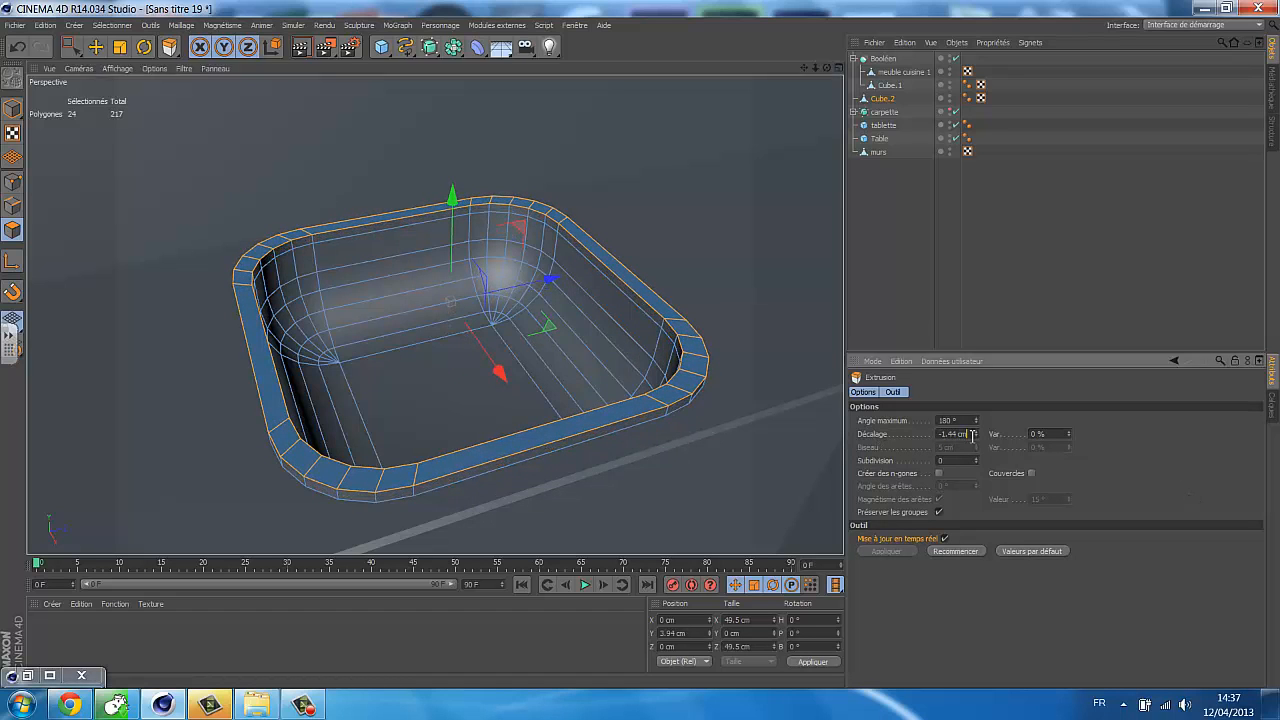
pyautogui.moveTo(971, 434); pyautogui.dragTo(900, 441)
pyautogui.write('5')
pyautogui.press('Return')
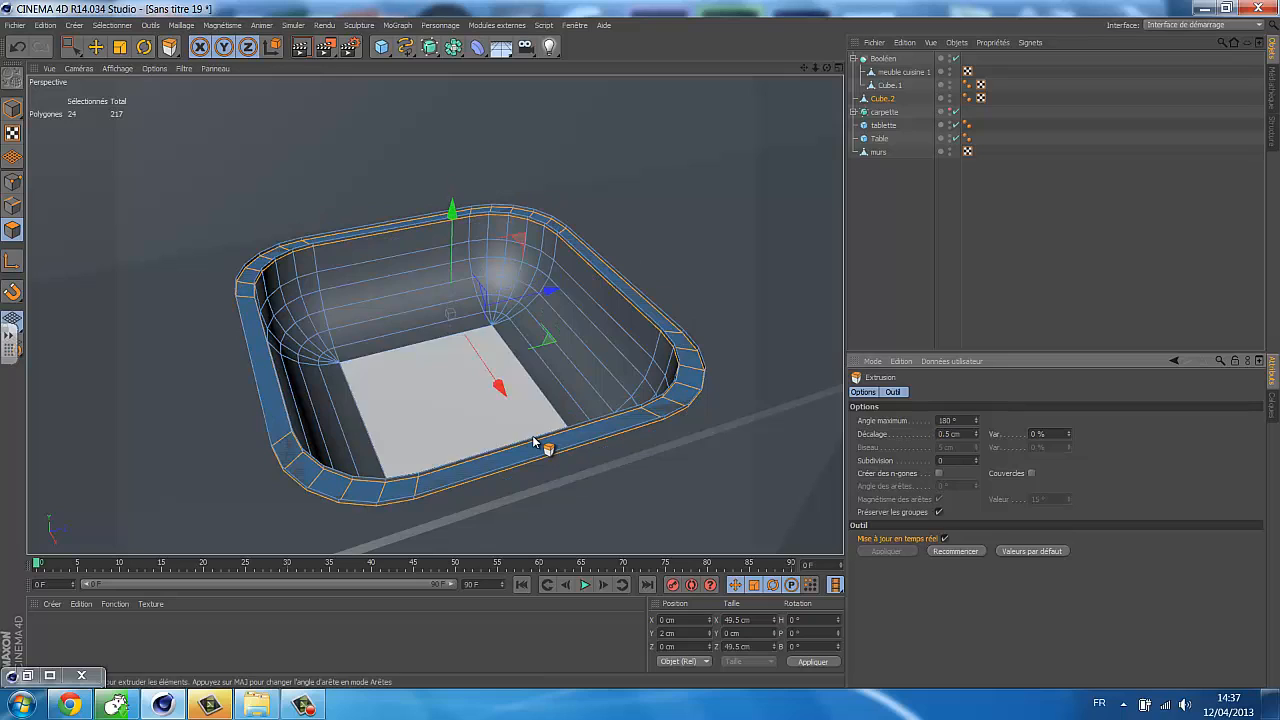
pyautogui.moveTo(971, 434); pyautogui.dragTo(901, 440)
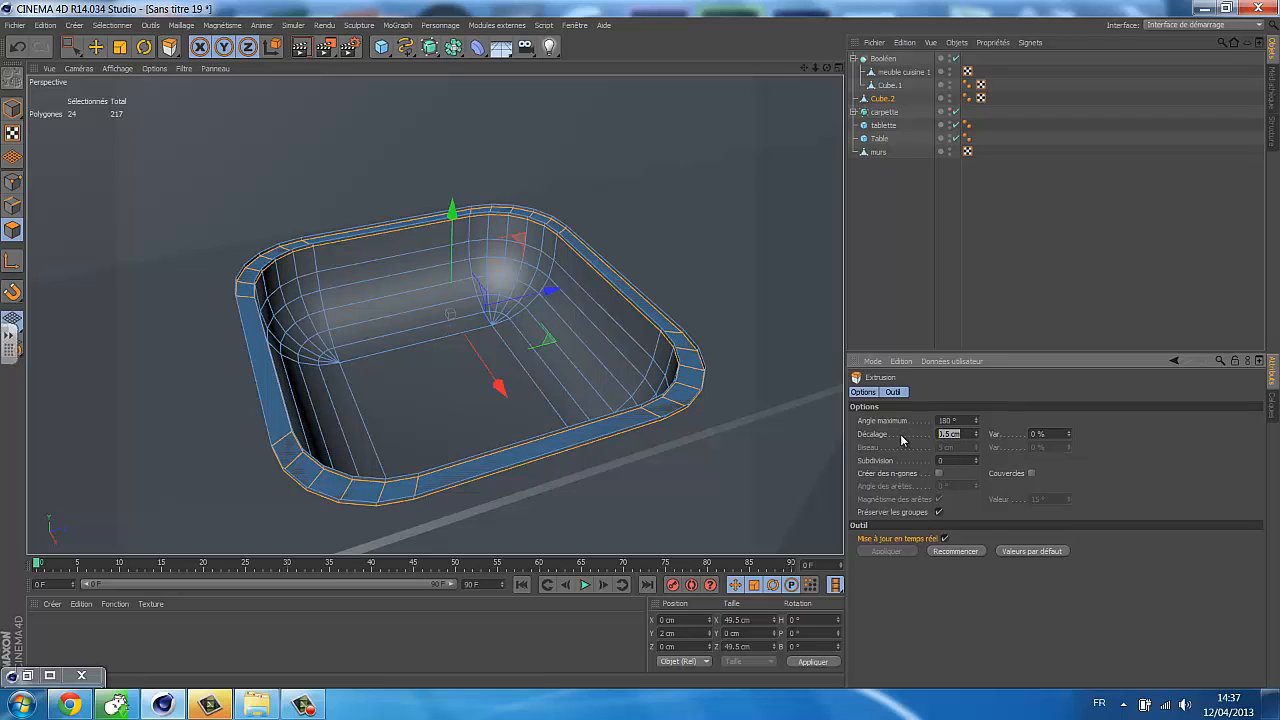
pyautogui.write('1')
pyautogui.press('BackSpace')
pyautogui.write('1')
pyautogui.write('0.5')
pyautogui.press('Return')
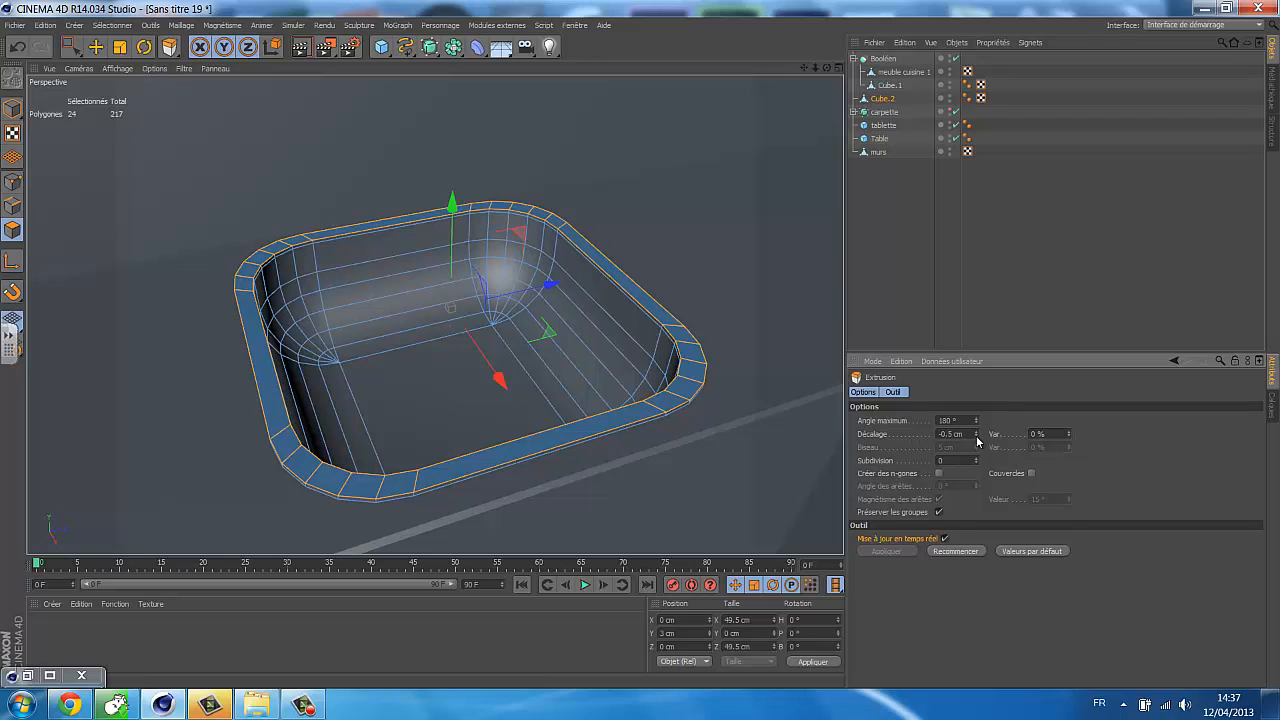
# Step: Render a preview of the viewport to check the raised rim around the sink basin
pyautogui.keyDown('alt'); pyautogui.moveTo(675, 333); pyautogui.dragTo(506, 368); pyautogui.keyUp('alt')
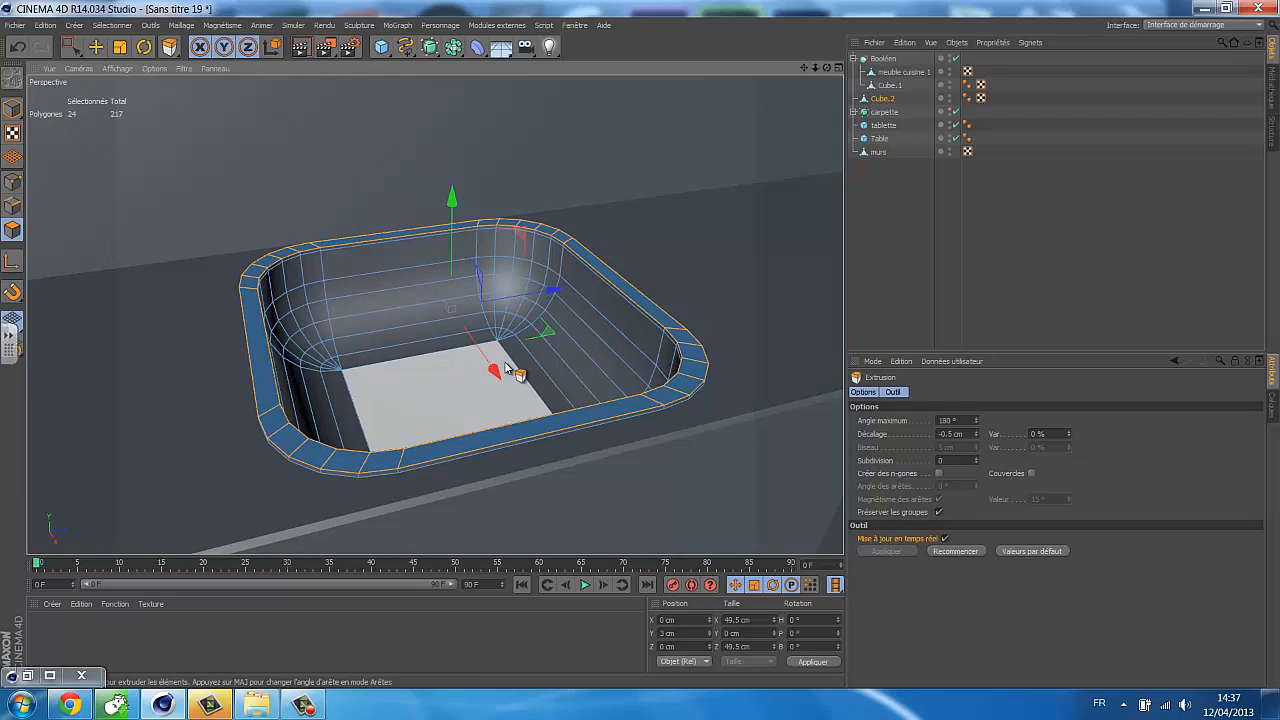
pyautogui.hotkey('ctrl', 'r')
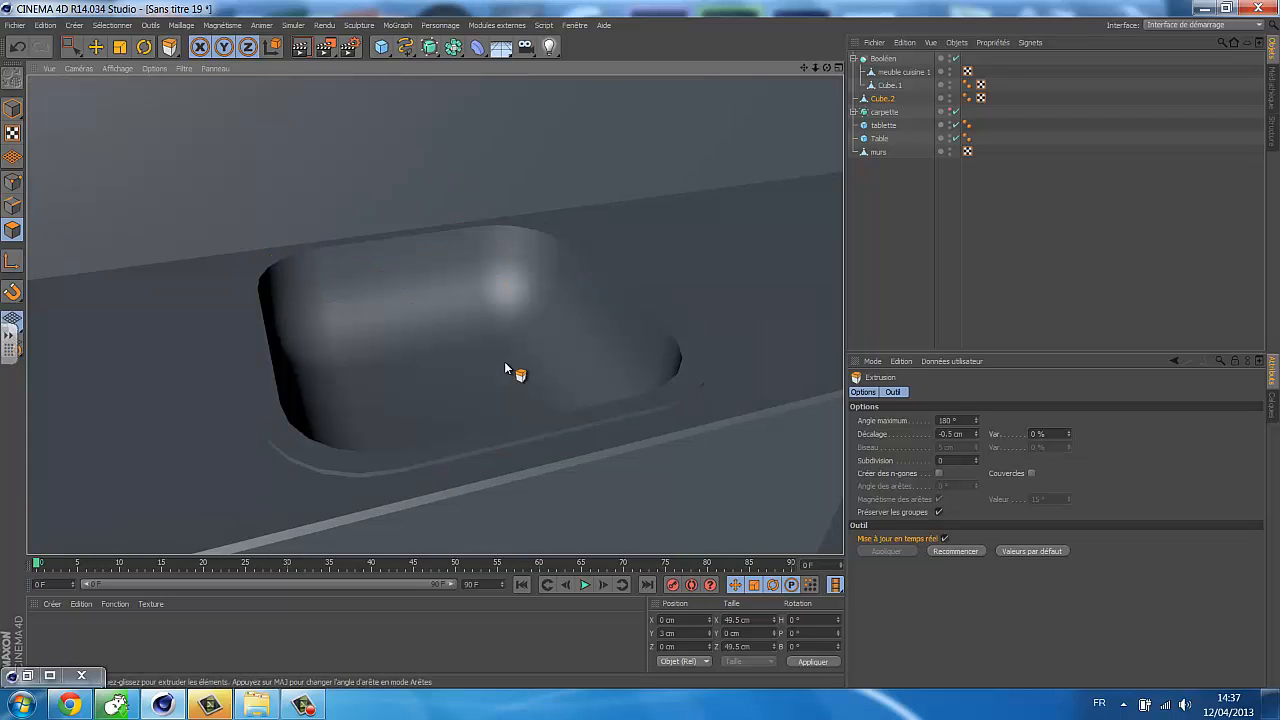
pyautogui.keyDown('alt'); pyautogui.moveTo(505, 365); pyautogui.dragTo(433, 378); pyautogui.keyUp('alt')
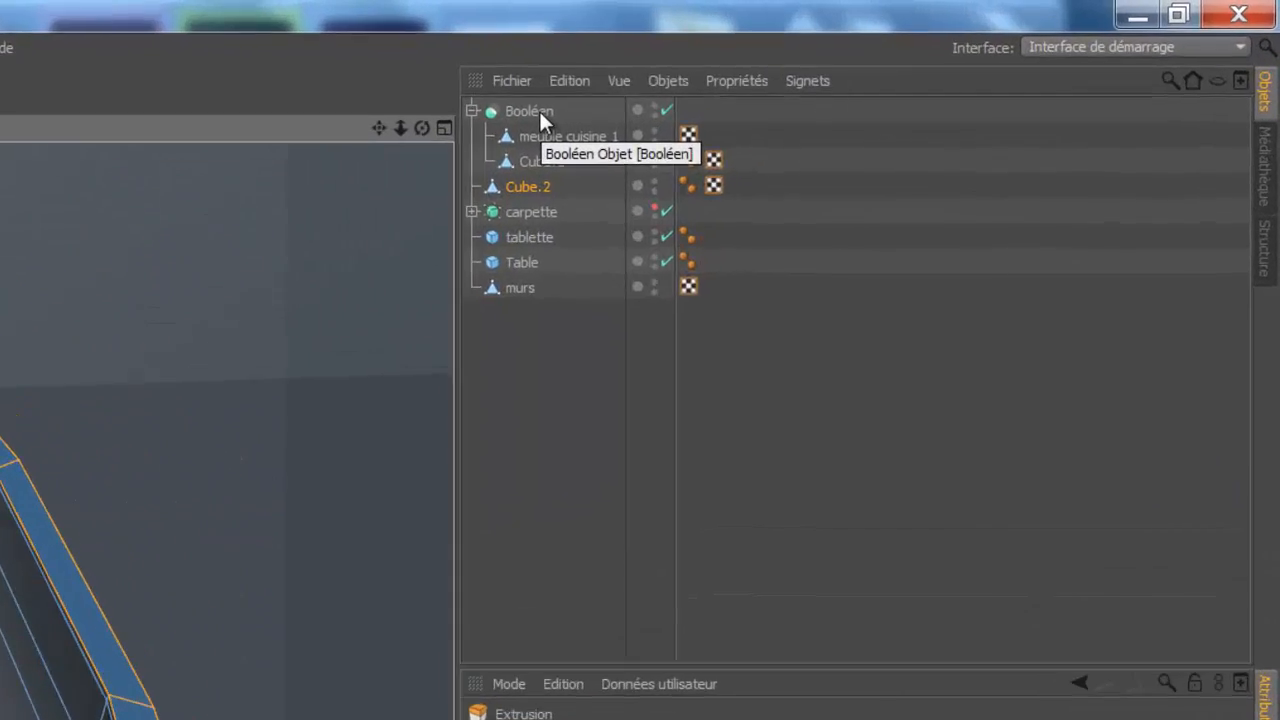
# Step: Rename the Booléen object as Eviers
pyautogui.doubleClick(888, 62)
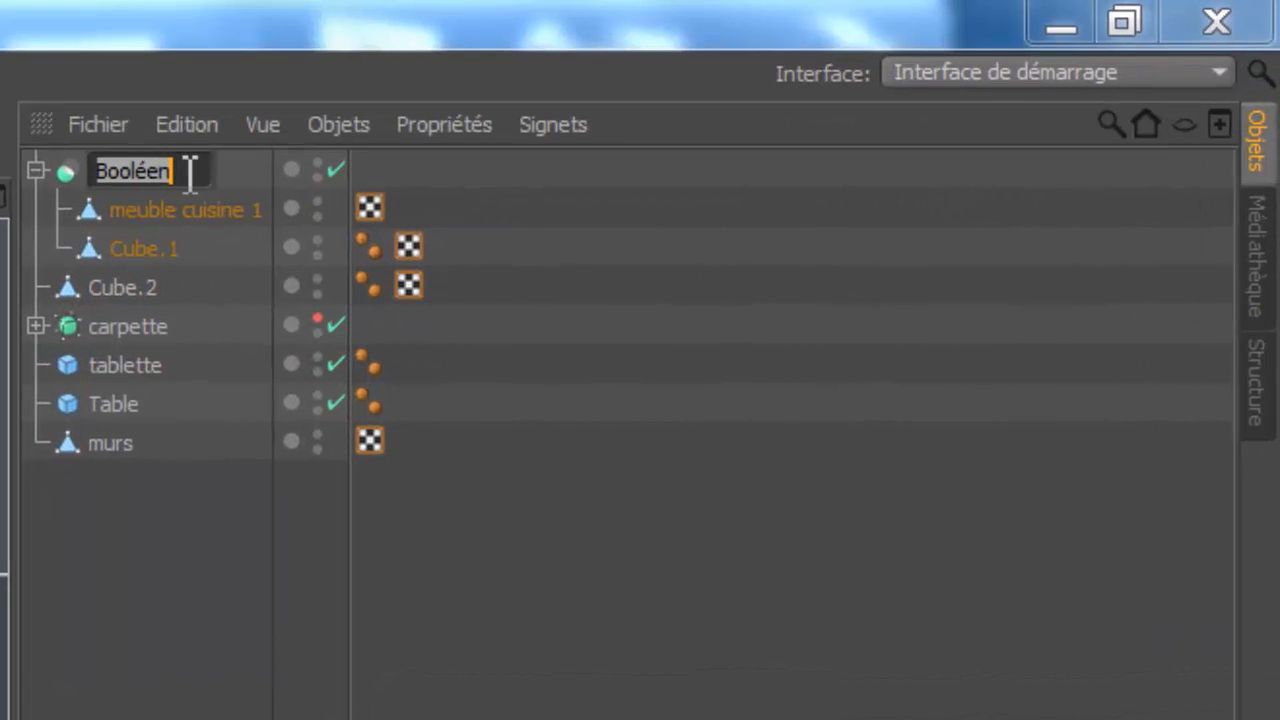
pyautogui.write('Evier')
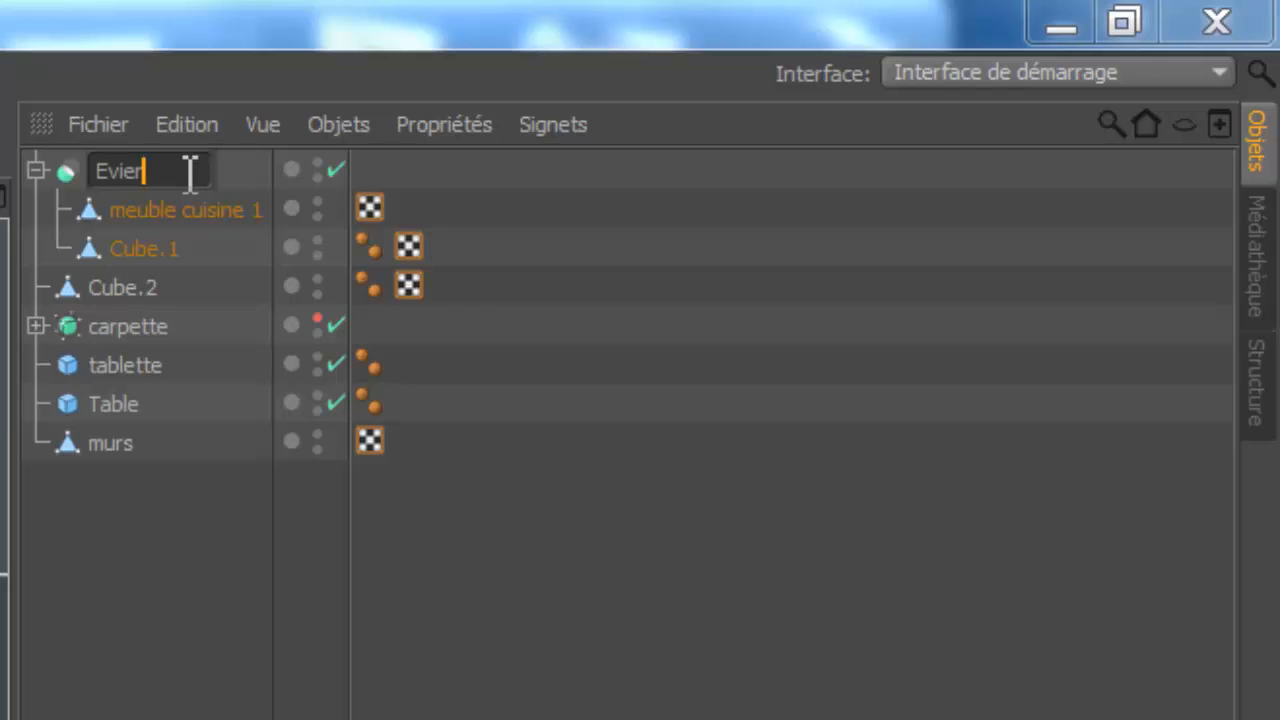
pyautogui.write('s')
pyautogui.press('Return')
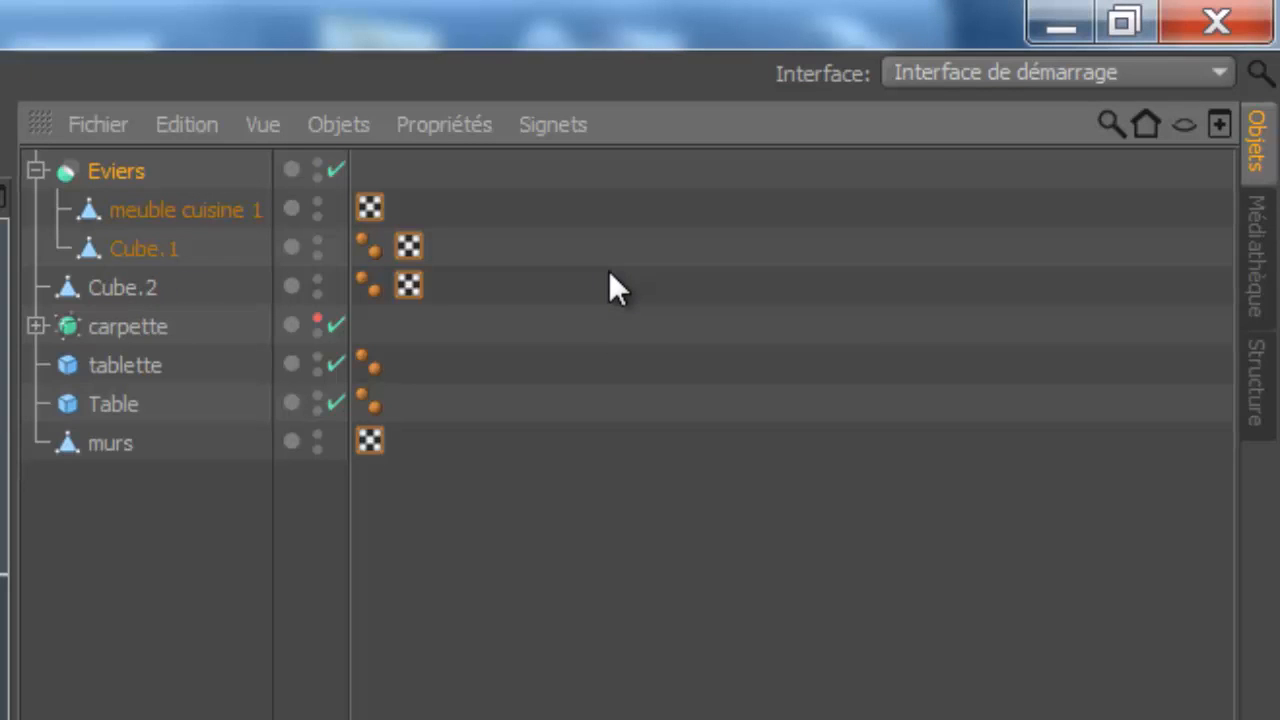
# Step: Group Eviers, its children and Cube.2 under a null object named "Meuble + evriers"
pyautogui.keyDown('shift'); pyautogui.click(133, 288); pyautogui.keyUp('shift')
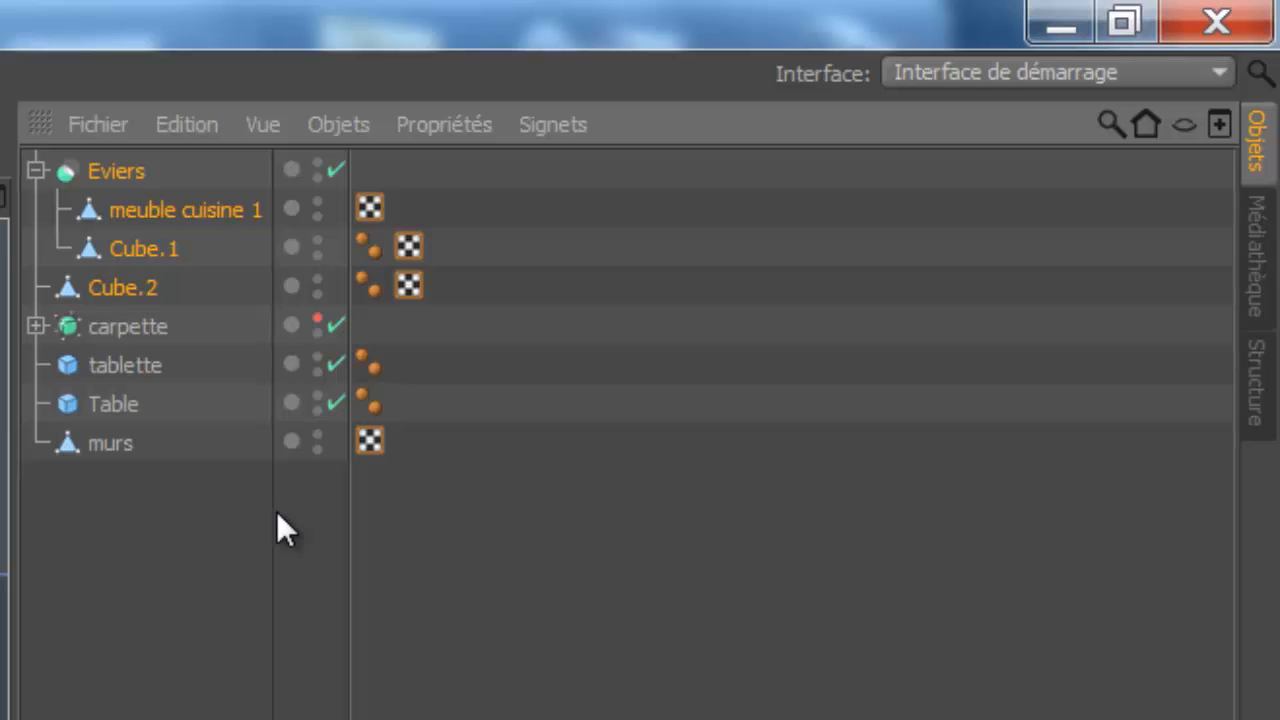
pyautogui.hotkey('alt', 'g')
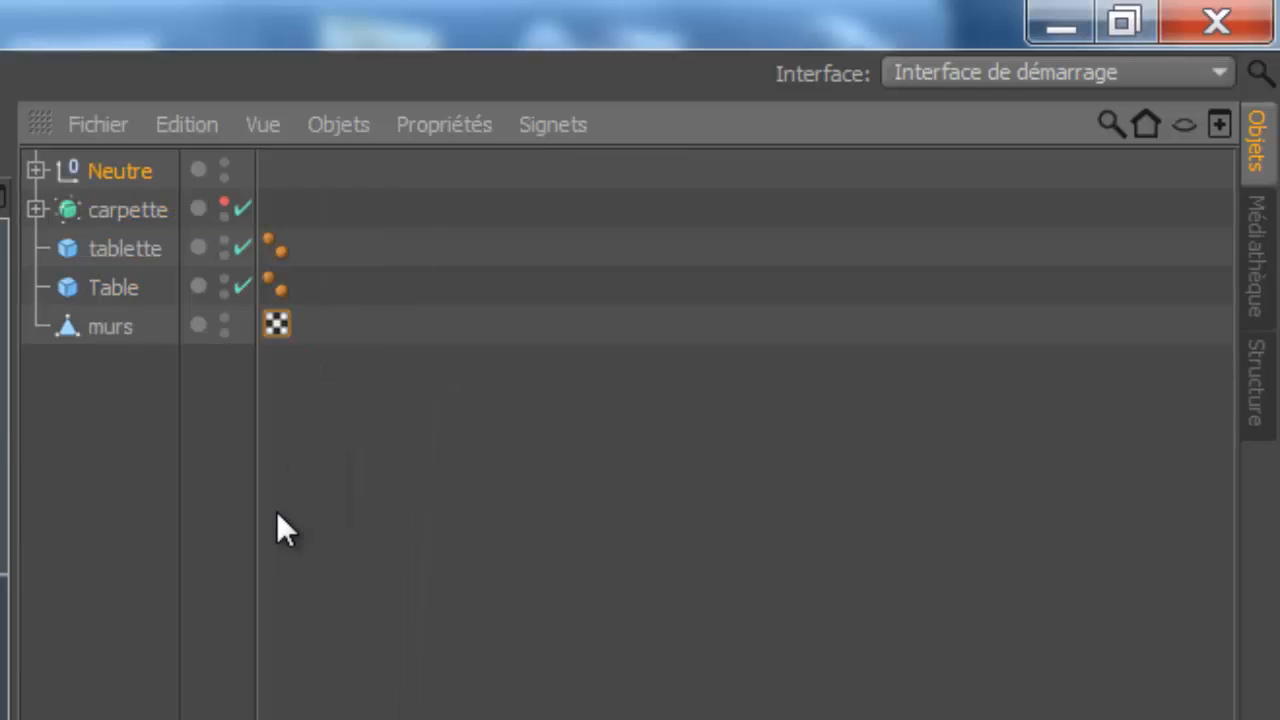
pyautogui.doubleClick(123, 171)
pyautogui.write('Meuble ')
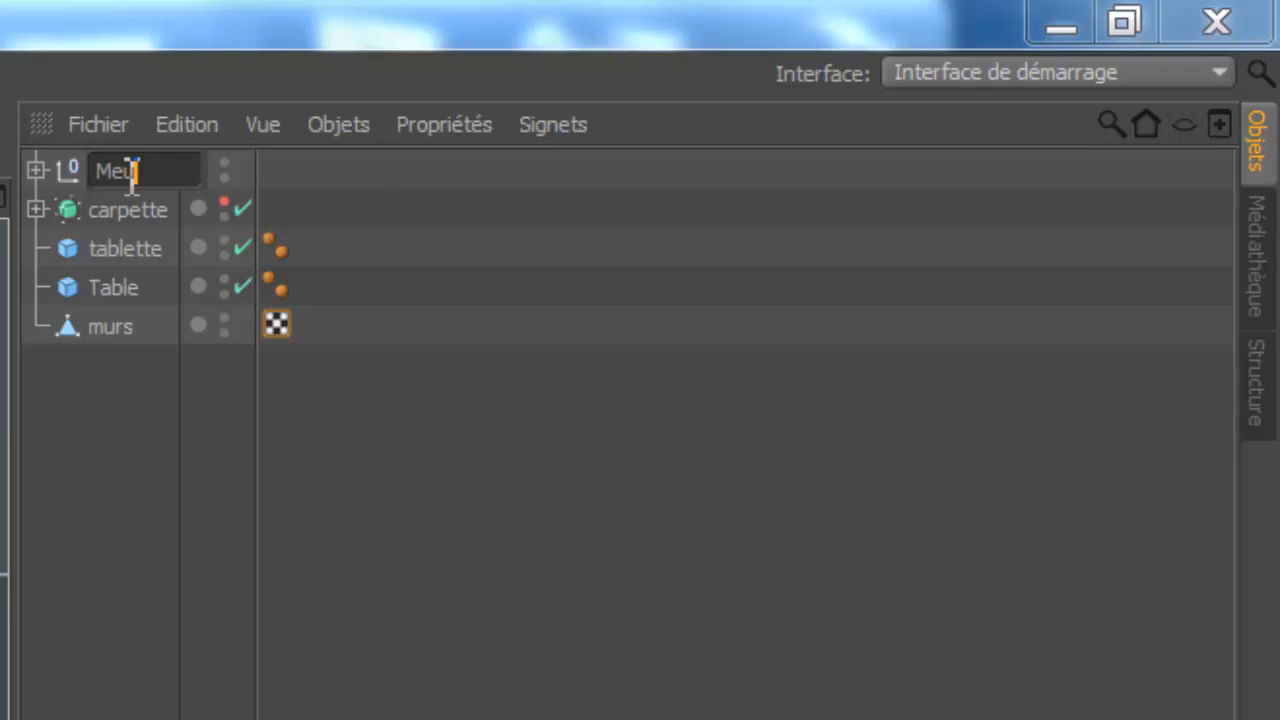
pyautogui.write('+ evriers')
pyautogui.press('Return')
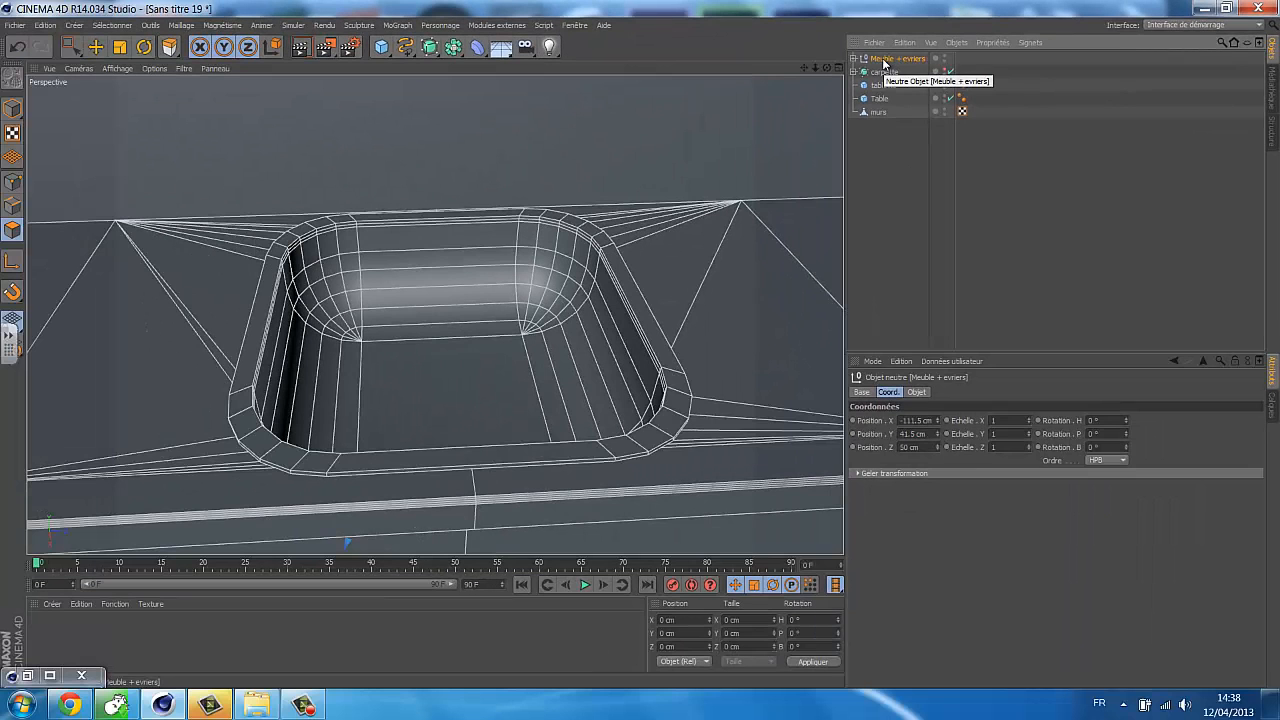
# Step: Deselect all objects and render a viewport preview of the finished sink
pyautogui.click(865, 183)
pyautogui.hotkey('ctrl', 'r')
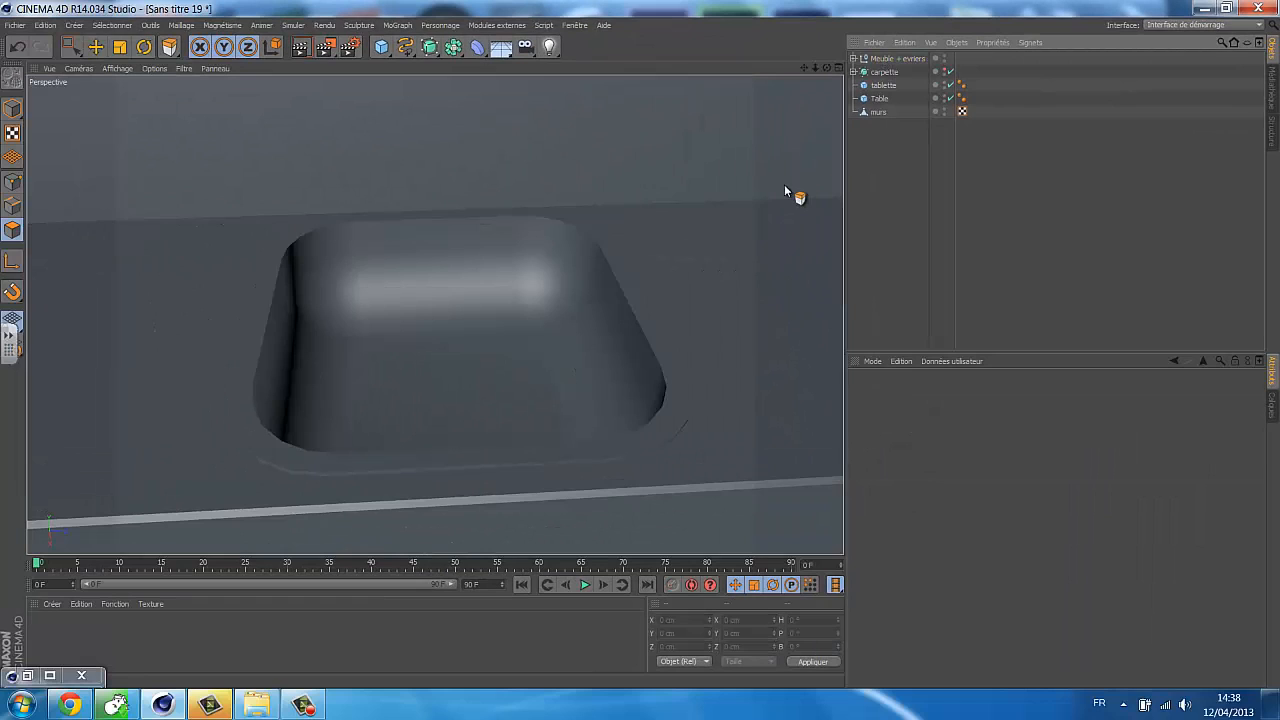